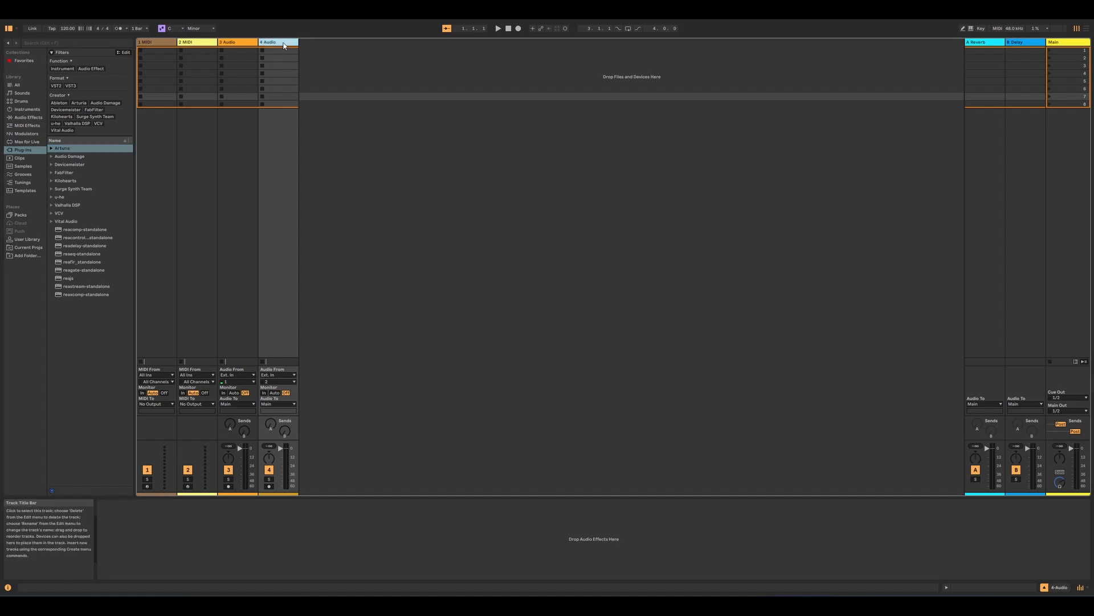
# Delete both audio tracks and load the Drift synth onto the first MIDI track.
pyautogui.press('Delete')
pyautogui.press('Delete')
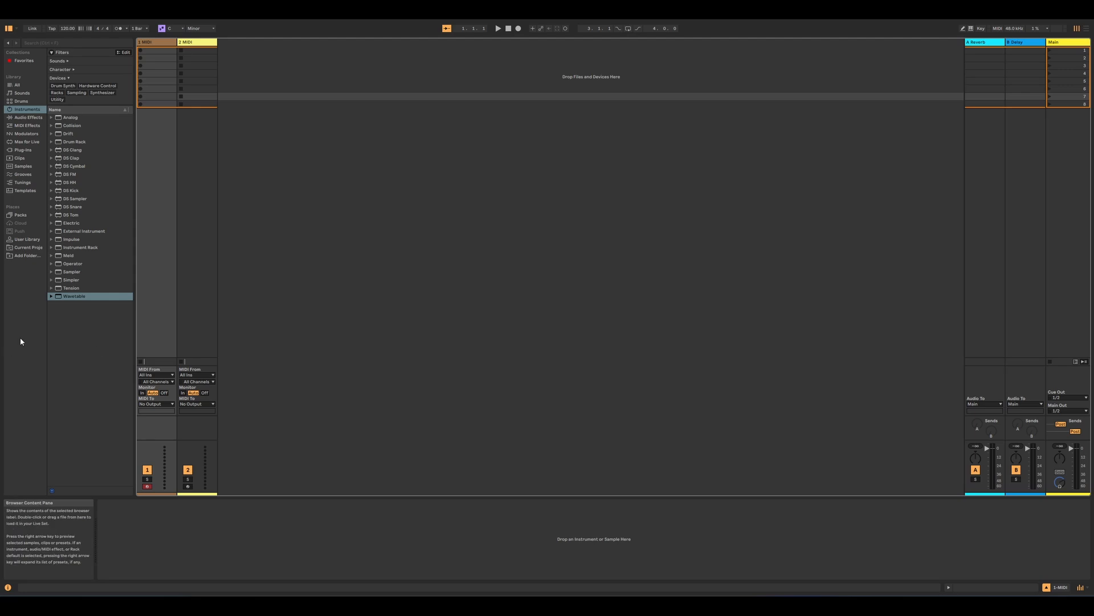
pyautogui.moveTo(67, 134); pyautogui.dragTo(148, 167)
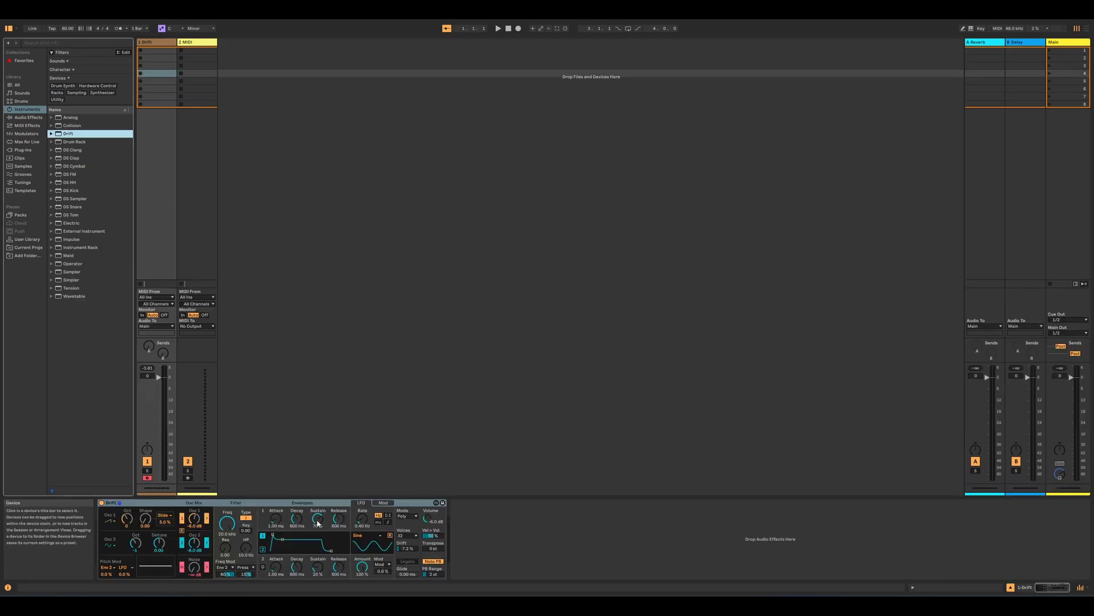
# Set both Drift oscillators to sawtooth waveforms and lower the low-pass filter frequency to about 1.22 kHz.
pyautogui.click(115, 548)
pyautogui.click(112, 570)
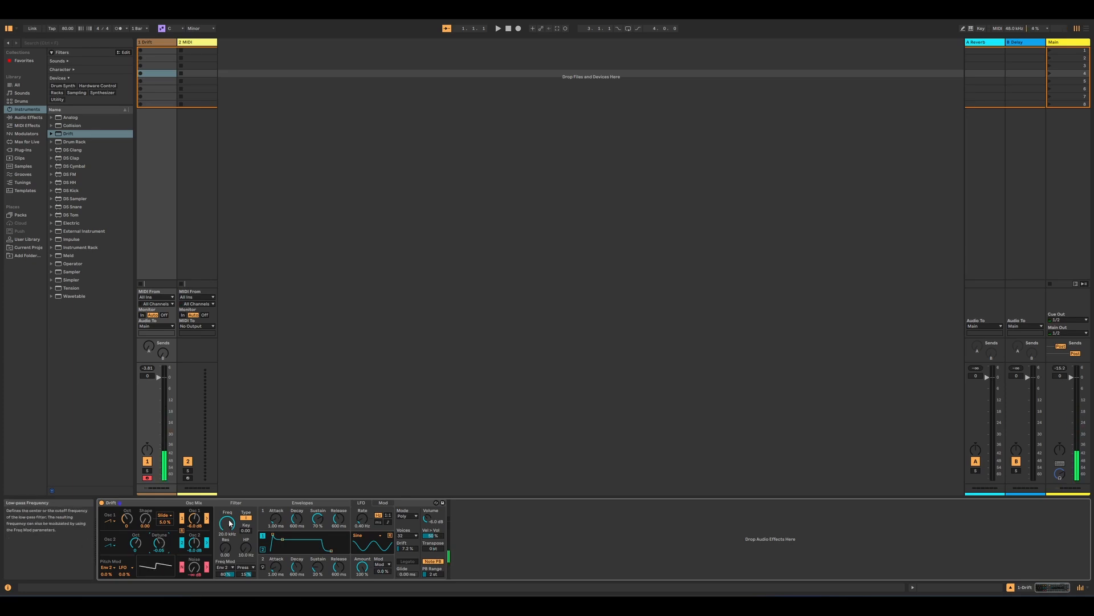
pyautogui.moveTo(227, 523); pyautogui.dragTo(227, 553)
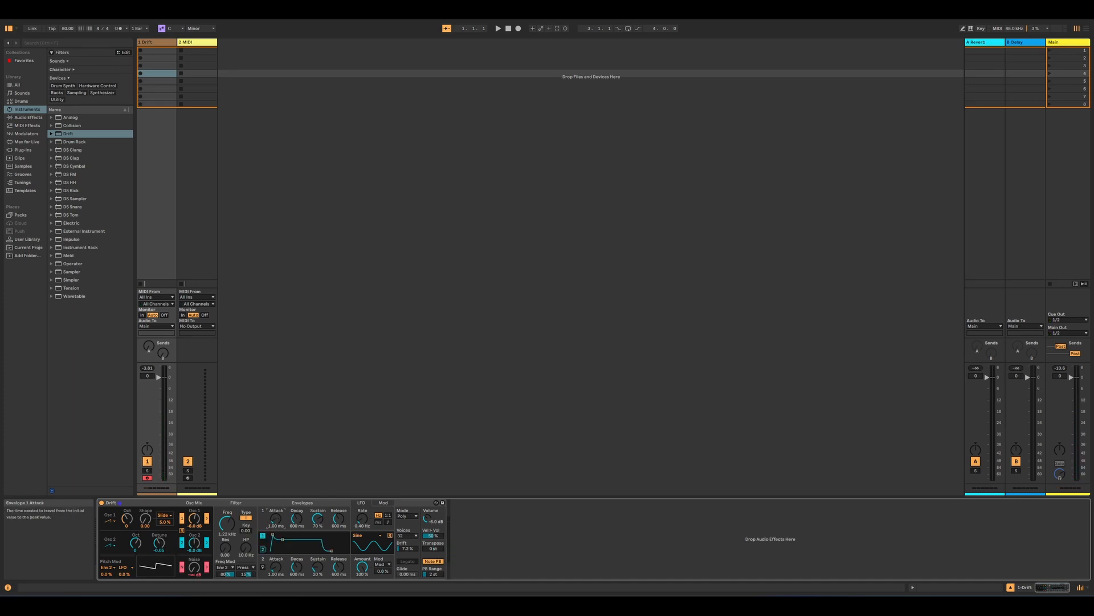
# Raise filter resonance to 0.48 and lengthen Envelope 1 (4.79 s attack, 3.82 s decay, 7.81 s release) and Envelope 2 (4.19 s attack, 8.43 s release).
pyautogui.moveTo(272, 534); pyautogui.dragTo(297, 505)
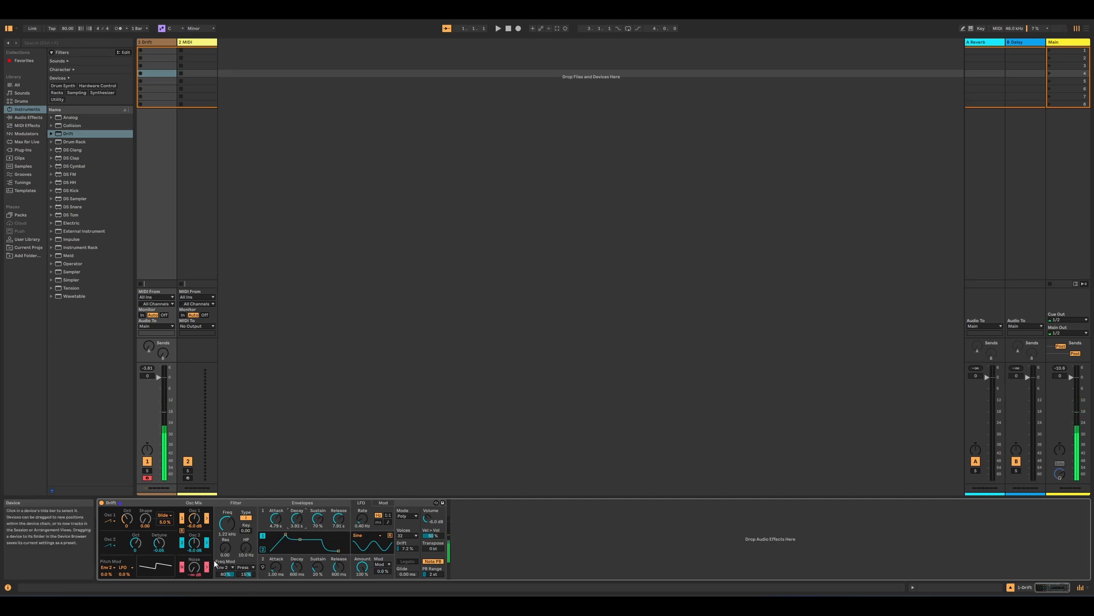
pyautogui.moveTo(222, 550); pyautogui.dragTo(275, 558)
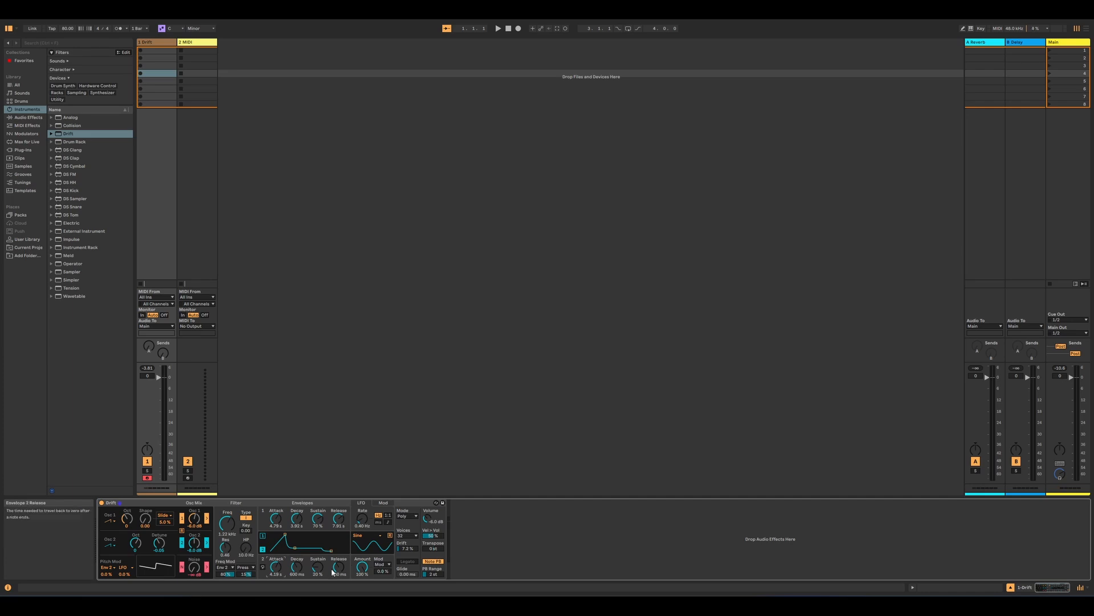
pyautogui.moveTo(341, 554); pyautogui.dragTo(297, 555)
# Set the filter's Env 2 modulation to 41%, Envelope 2 to 2.75 s decay and 43% sustain, and the low-pass frequency to 788 Hz.
pyautogui.moveTo(225, 574); pyautogui.dragTo(225, 577)
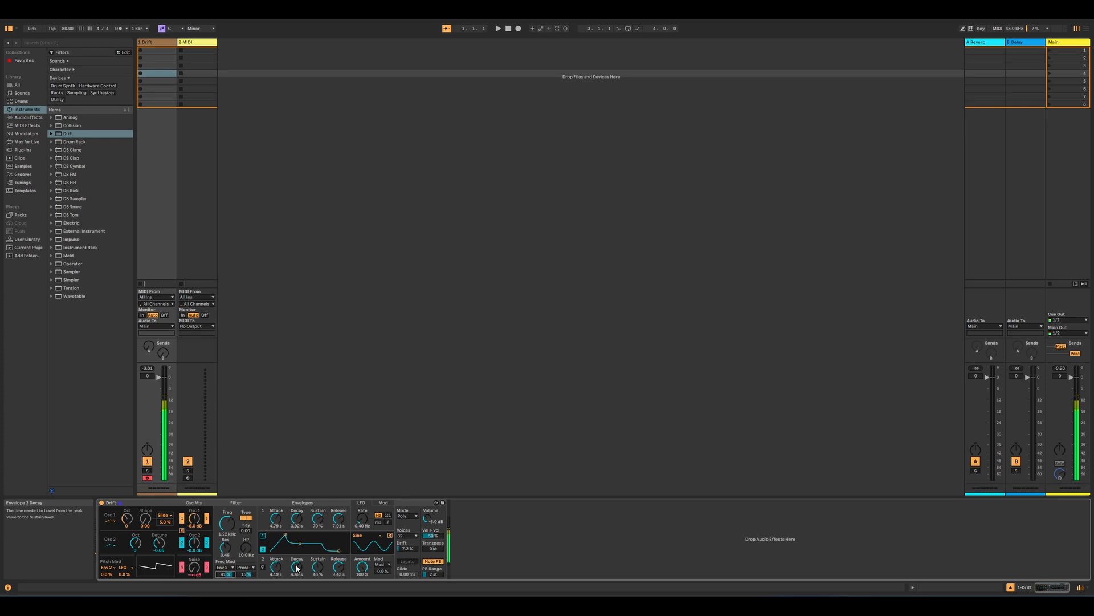
pyautogui.moveTo(298, 569); pyautogui.dragTo(297, 580)
pyautogui.moveTo(312, 542); pyautogui.dragTo(306, 543)
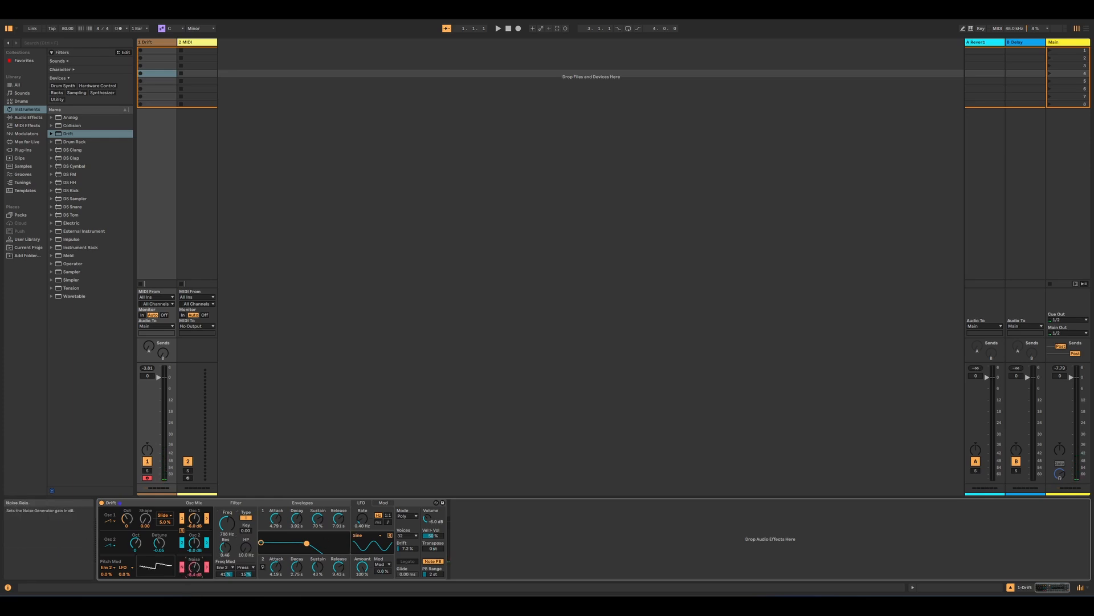
# Raise Drift's noise gain to blend in noise and set the LFO shape to Sample & Hold.
pyautogui.moveTo(193, 574); pyautogui.dragTo(193, 570)
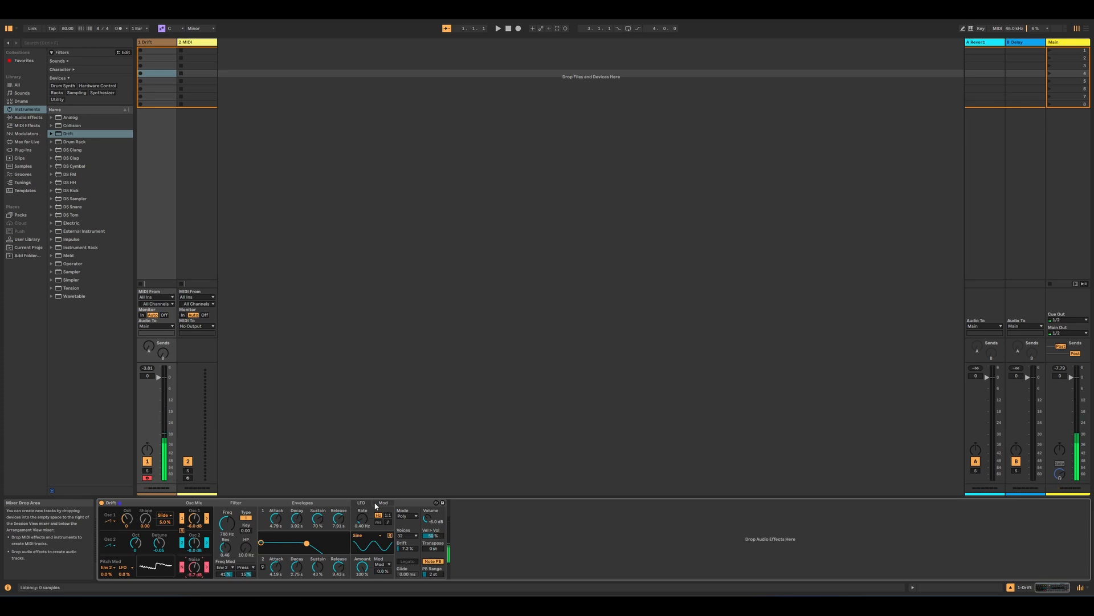
pyautogui.click(360, 536)
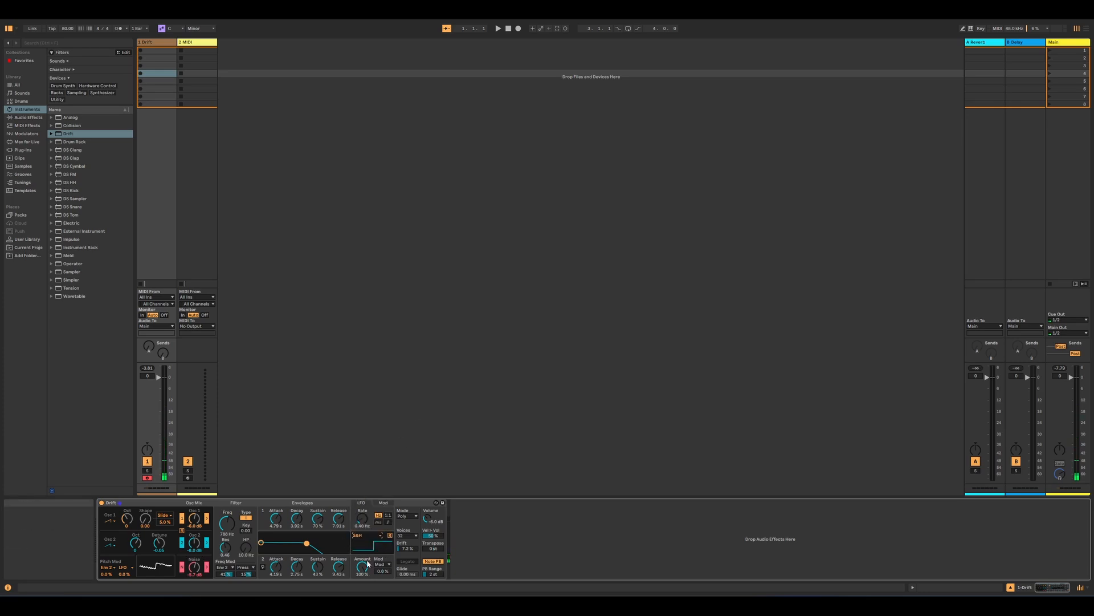
pyautogui.click(360, 509)
# Route the LFO to Noise Gain in Drift's third modulation slot and raise the modulation amount.
pyautogui.click(383, 502)
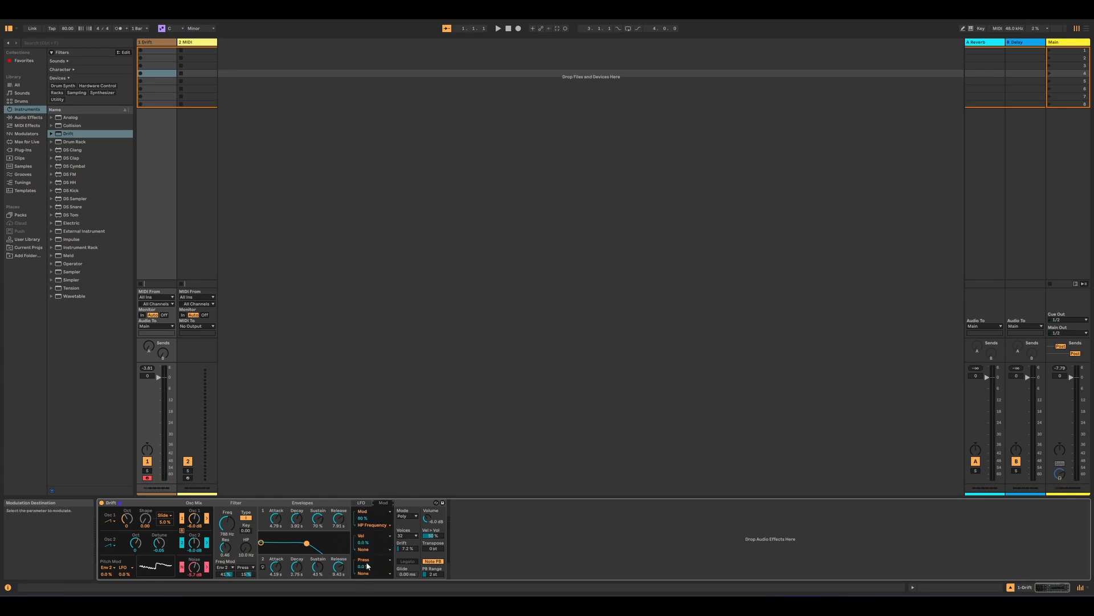
pyautogui.click(363, 561)
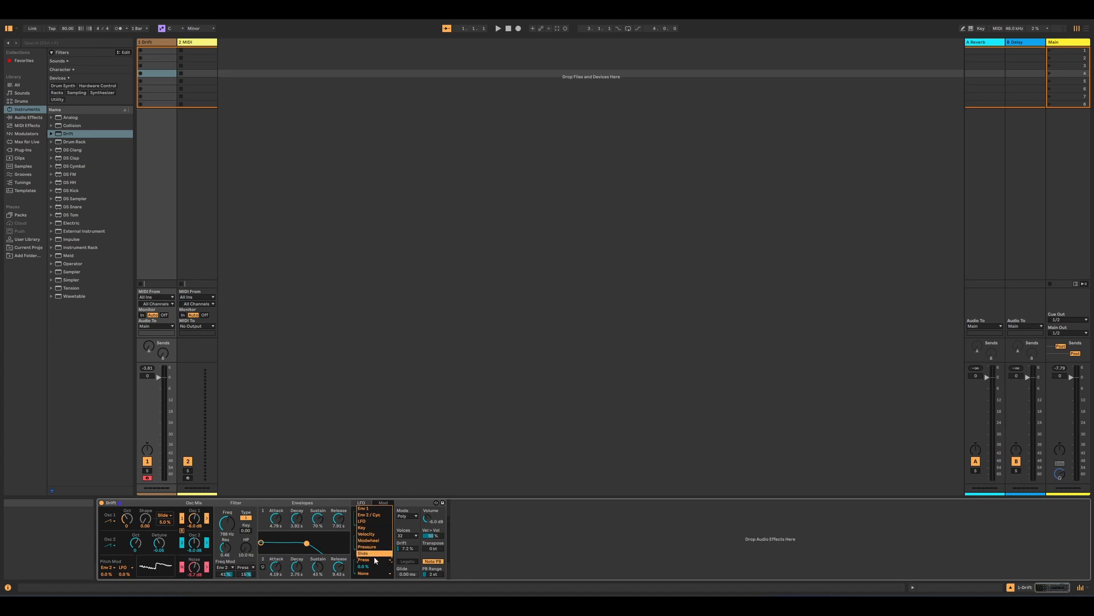
pyautogui.click(370, 521)
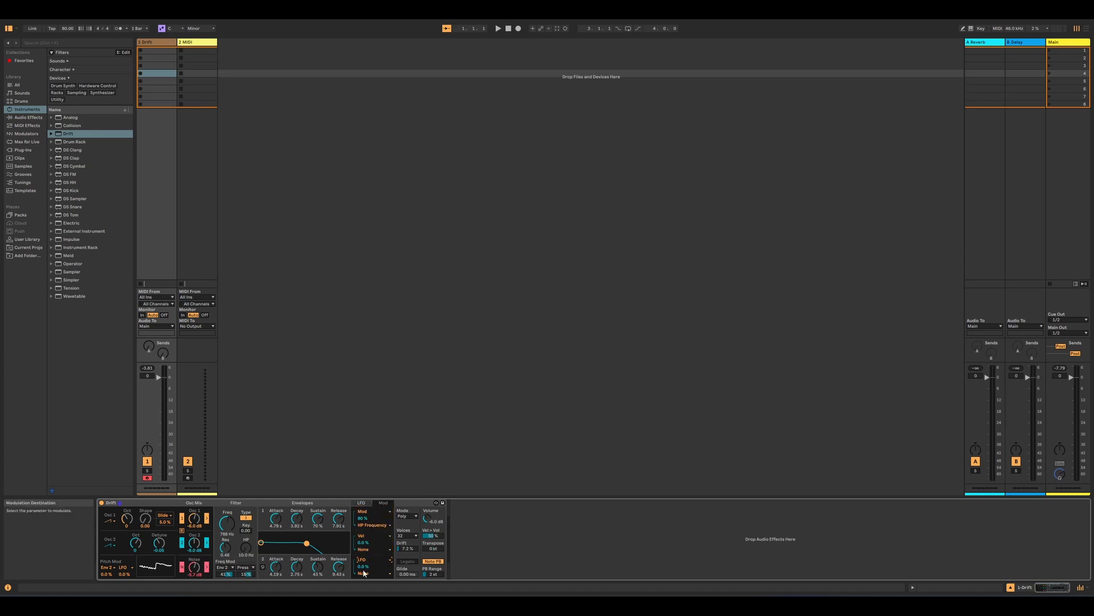
pyautogui.click(367, 573)
pyautogui.click(383, 529)
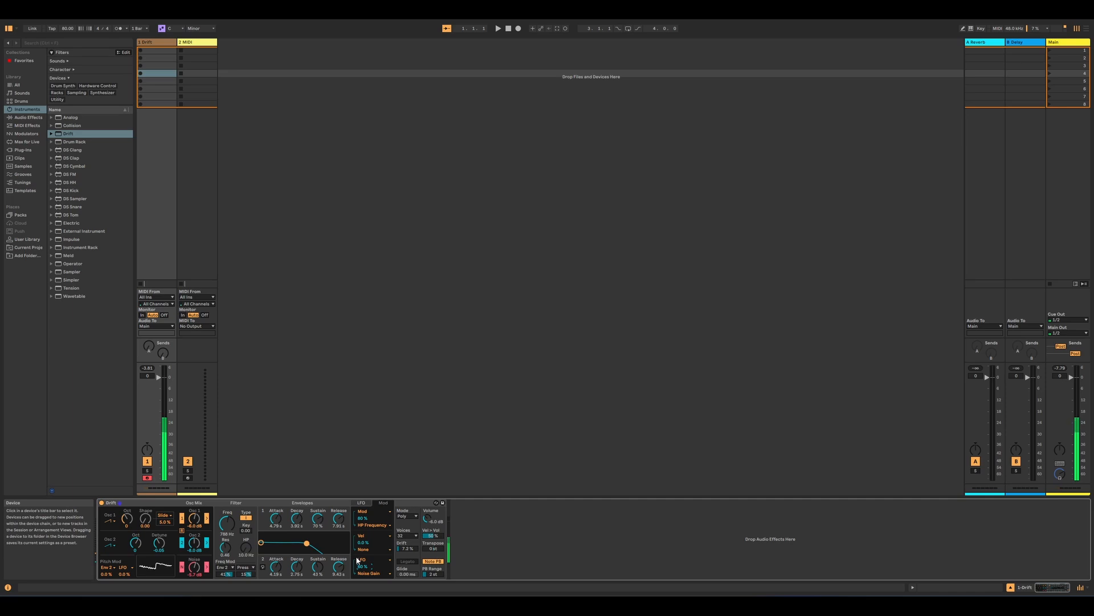
# Switch Drift's LFO shape to Wander and set its rate to about 2.77 Hz.
pyautogui.click(360, 503)
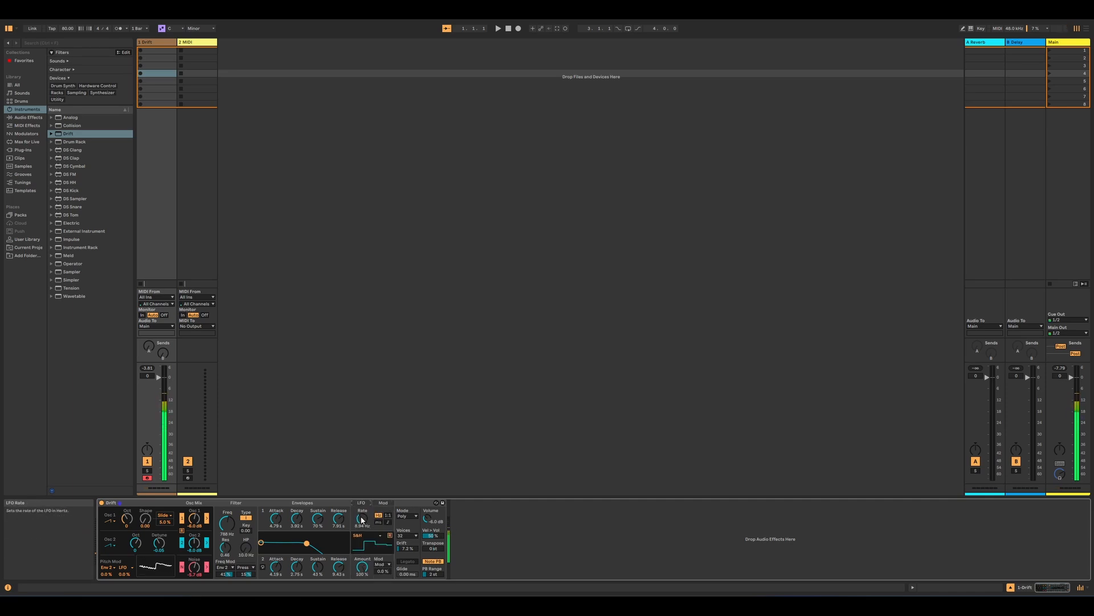
pyautogui.moveTo(362, 519); pyautogui.dragTo(362, 530)
pyautogui.click(380, 536)
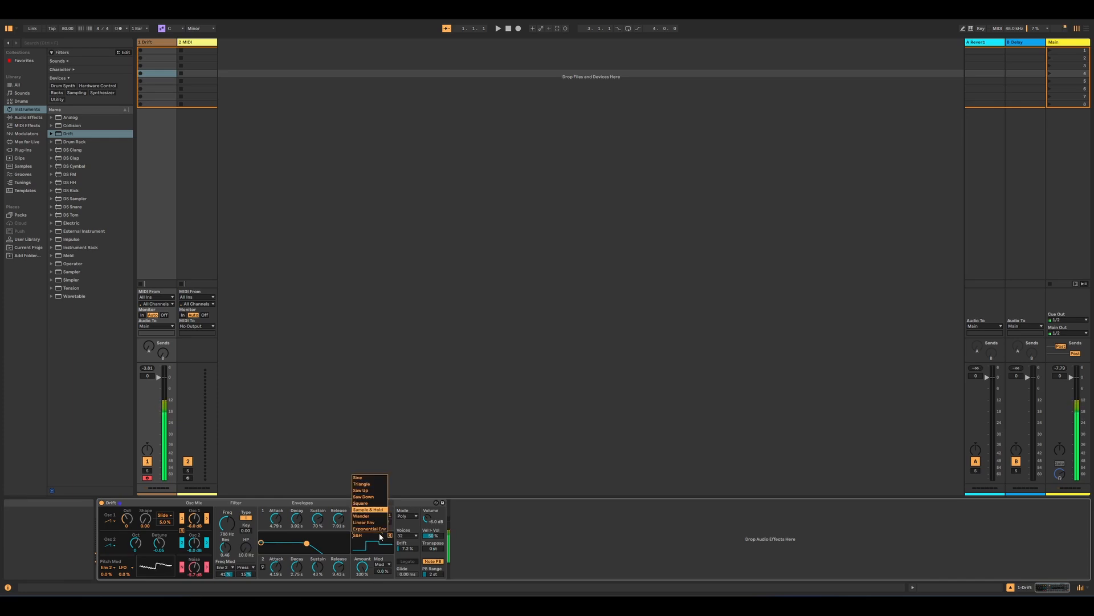
pyautogui.click(365, 516)
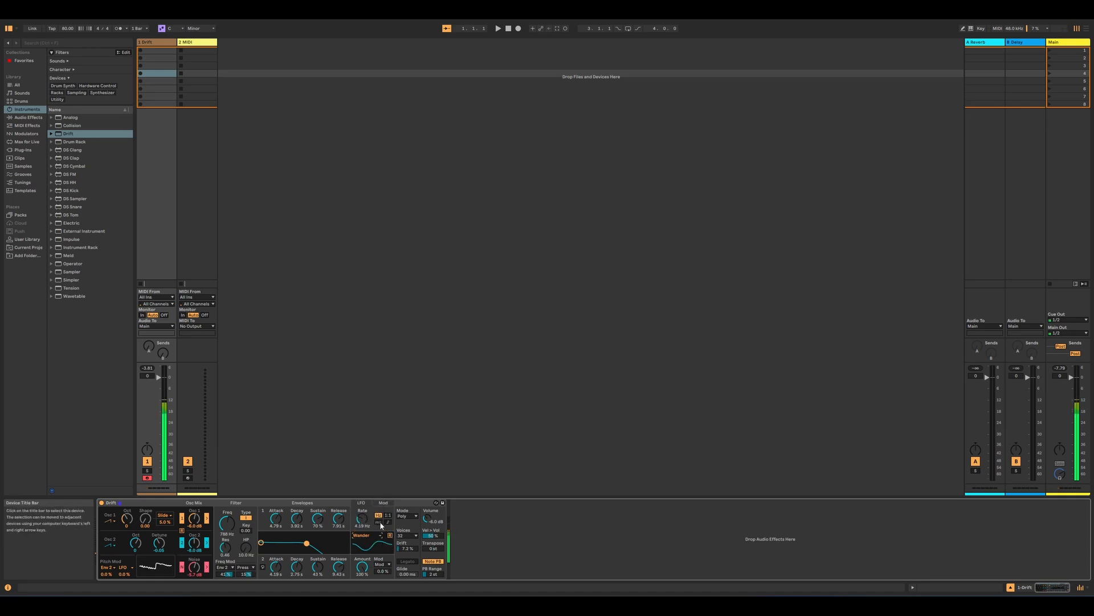
pyautogui.moveTo(364, 521); pyautogui.dragTo(363, 533)
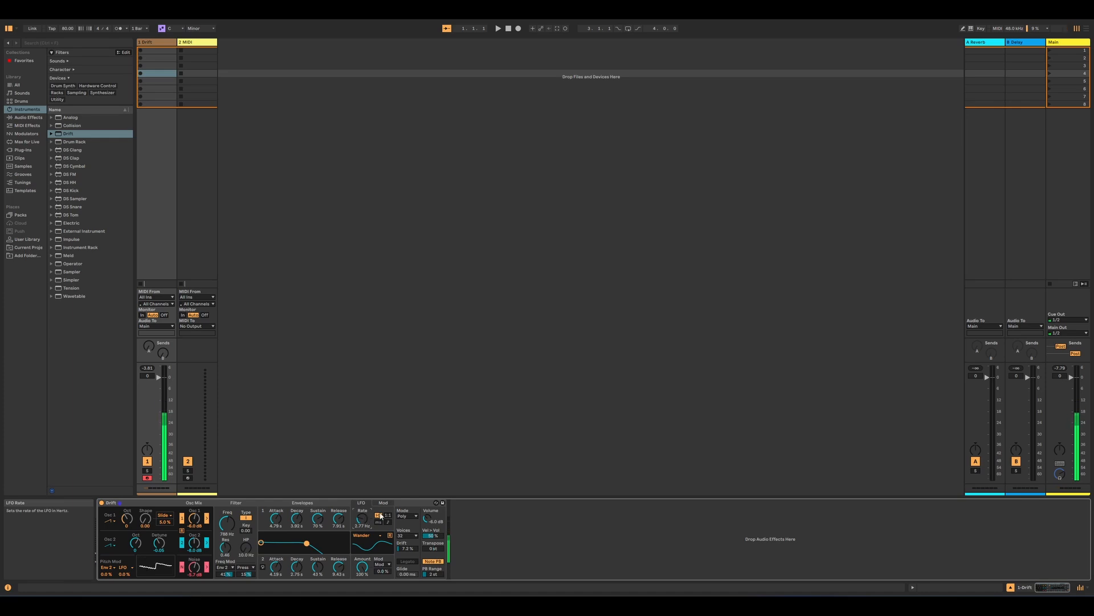
# Raise Drift's drift amount to 13% and adjust how strongly velocity affects volume.
pyautogui.moveTo(409, 551); pyautogui.dragTo(409, 538)
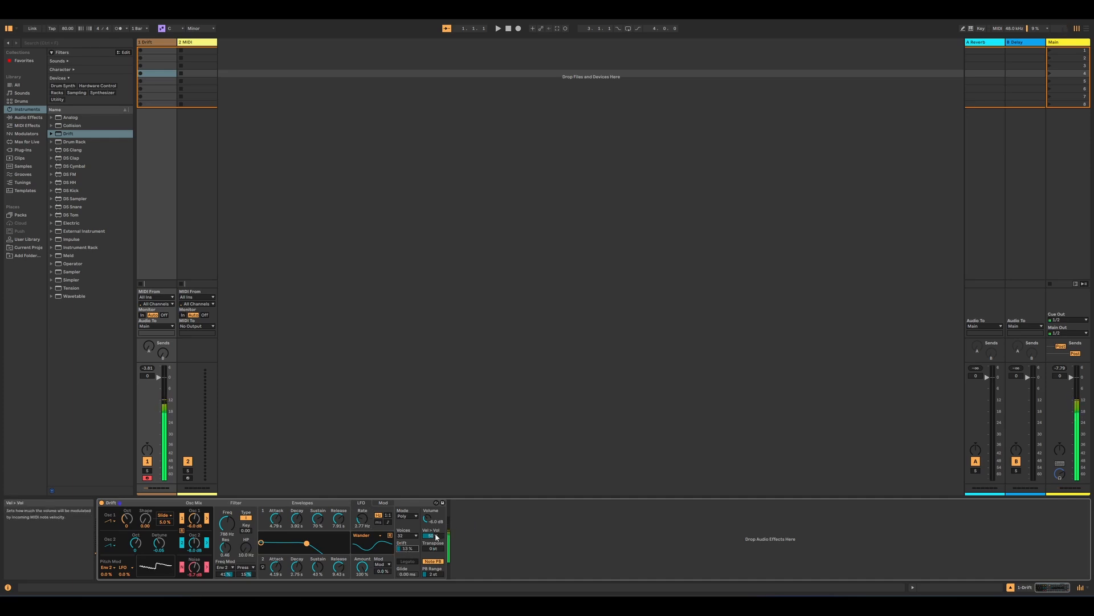
pyautogui.moveTo(433, 536); pyautogui.dragTo(433, 531)
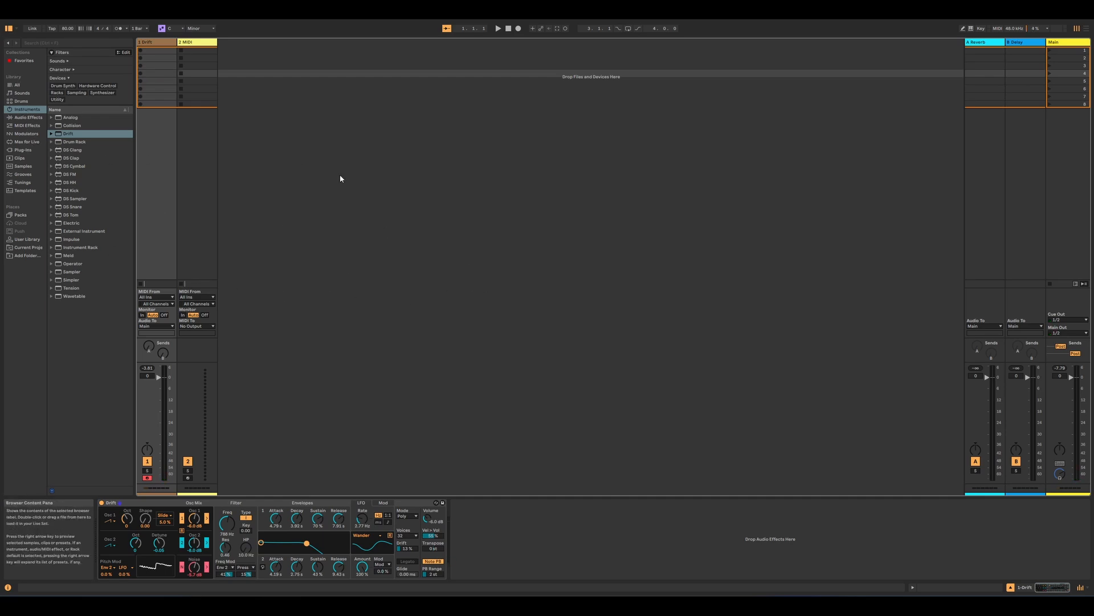
# Add the Echo effect after Drift with feedback at about 73% and the channel mode set to Mid/Side.
pyautogui.click(27, 117)
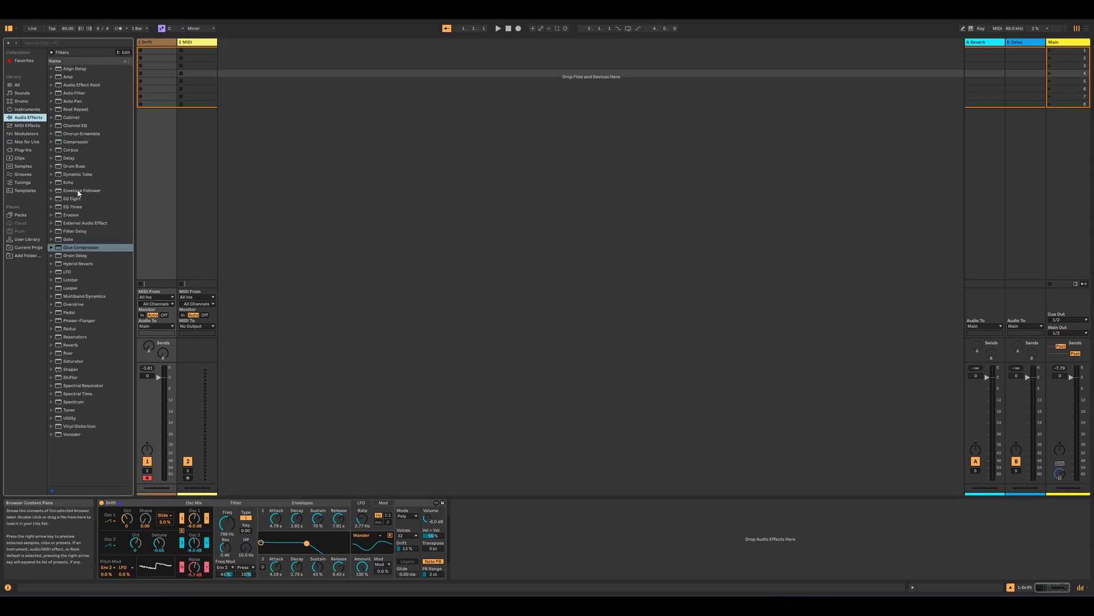
pyautogui.moveTo(68, 182); pyautogui.dragTo(534, 534)
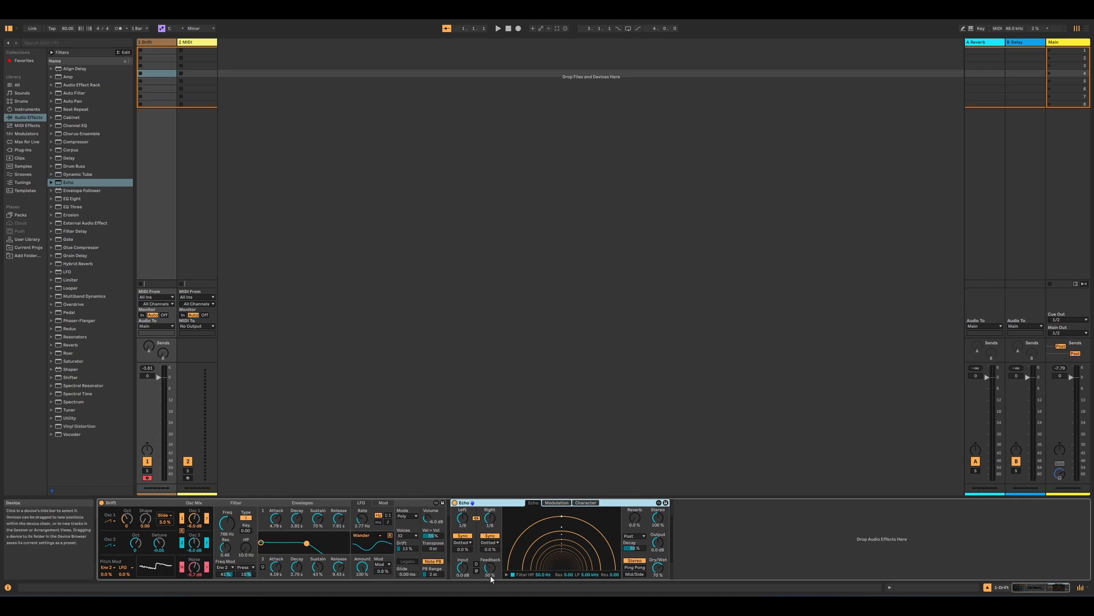
pyautogui.moveTo(490, 567); pyautogui.dragTo(490, 547)
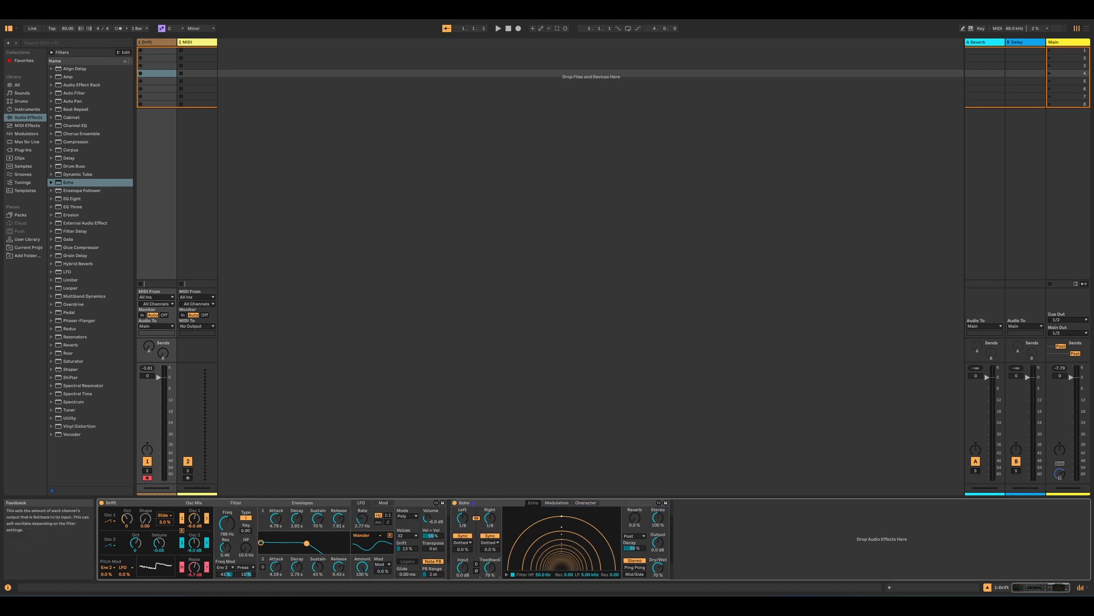
pyautogui.click(638, 575)
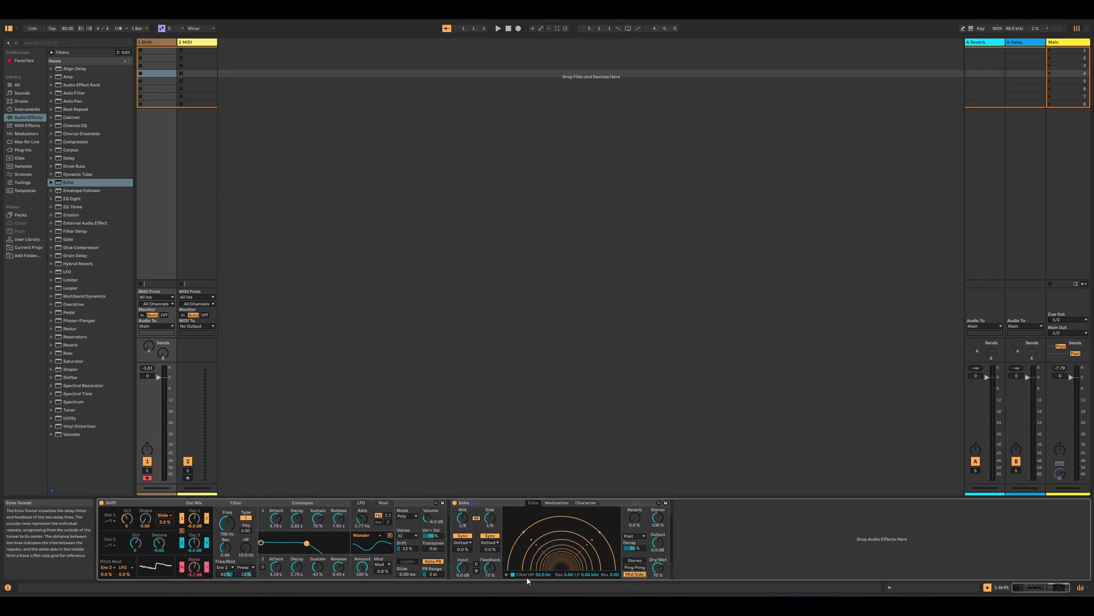
# Narrow Echo's filter to a high-pass of about 149 Hz and a low-pass of about 5 kHz.
pyautogui.click(506, 575)
pyautogui.moveTo(519, 568); pyautogui.dragTo(596, 563)
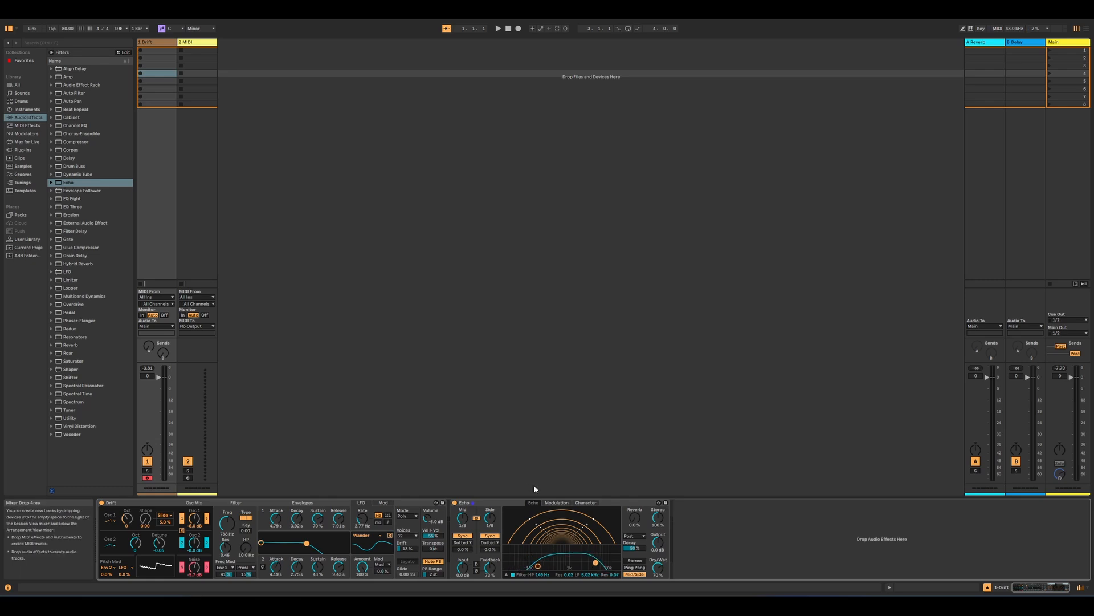
pyautogui.click(586, 502)
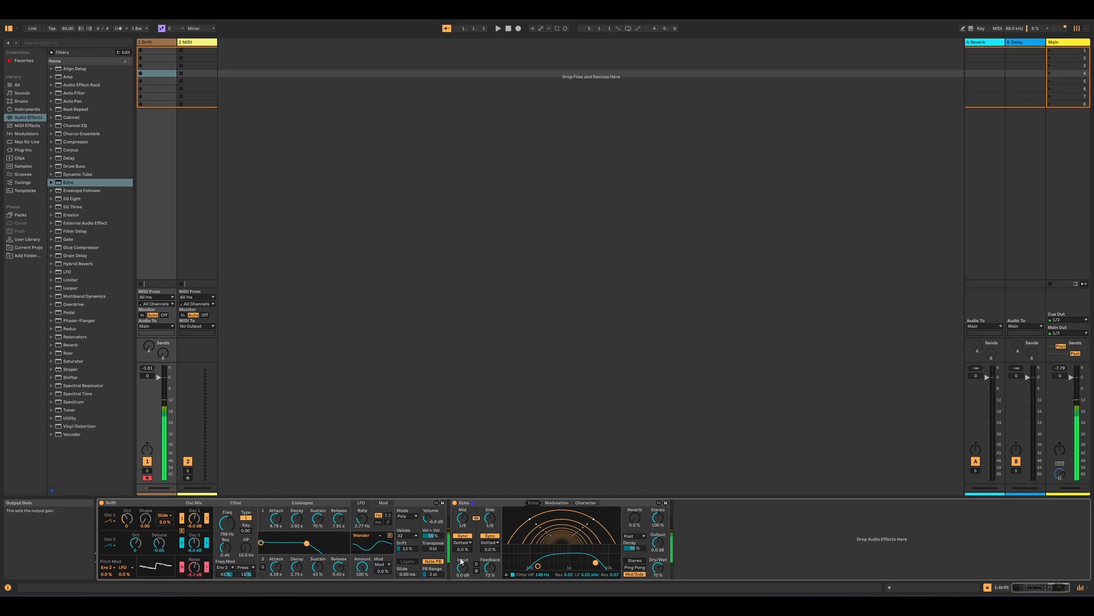
# Fine-tune Echo with feedback at 74%, dry/wet at 67% and output gain at 1.3 dB.
pyautogui.moveTo(489, 568); pyautogui.dragTo(490, 565)
pyautogui.moveTo(659, 572); pyautogui.dragTo(659, 571)
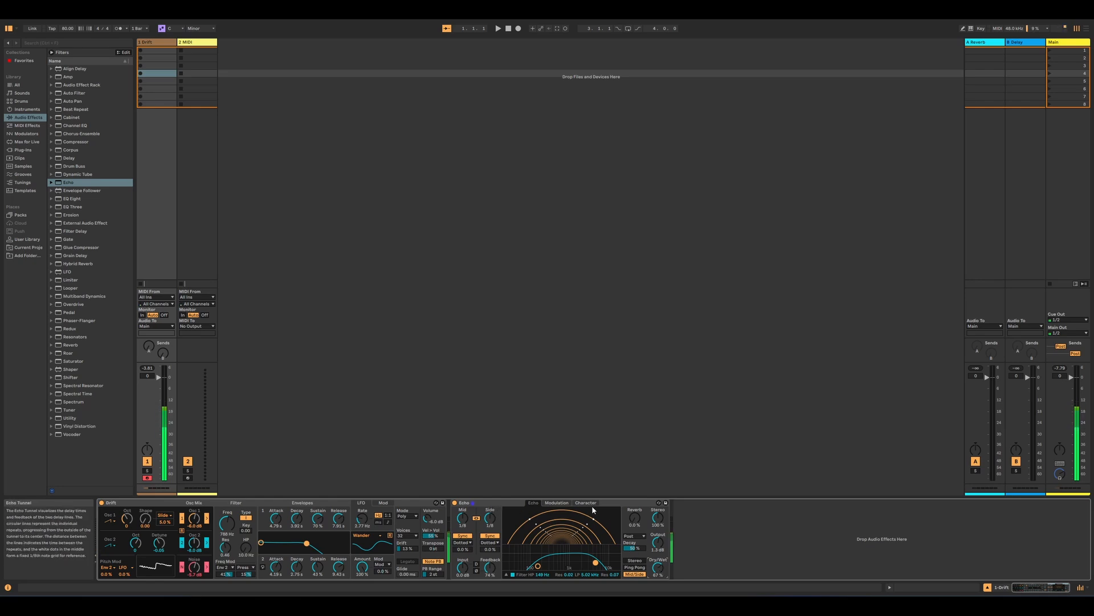
pyautogui.click(408, 370)
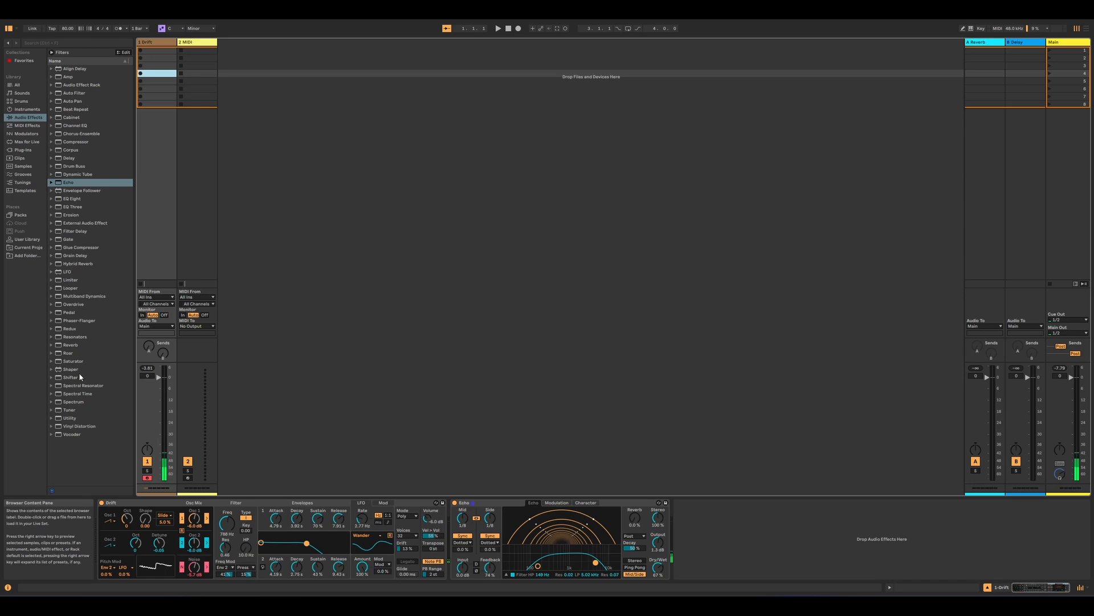
# Add Hybrid Reverb after Echo, lengthen its decay and set its dry/wet to 62%.
pyautogui.moveTo(78, 263); pyautogui.dragTo(727, 548)
pyautogui.click(811, 566)
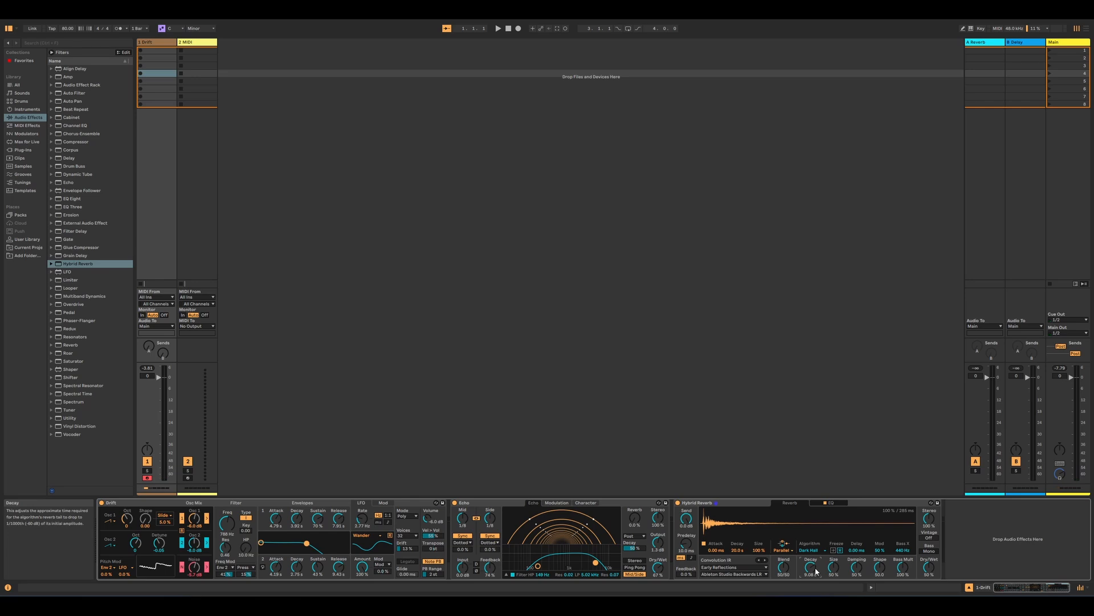
pyautogui.moveTo(815, 572); pyautogui.dragTo(816, 557)
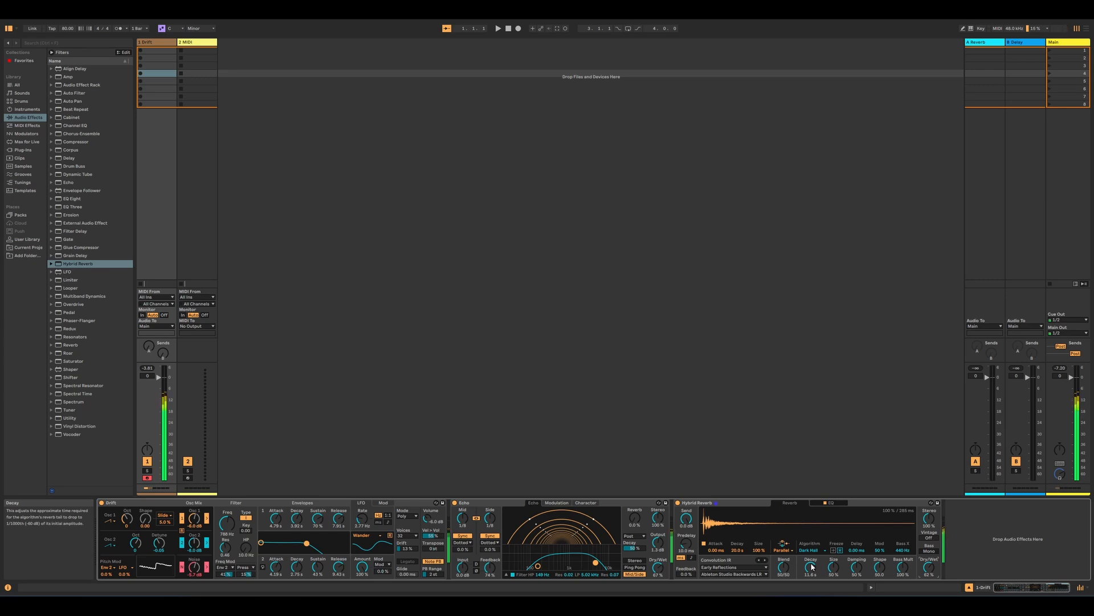
pyautogui.click(390, 276)
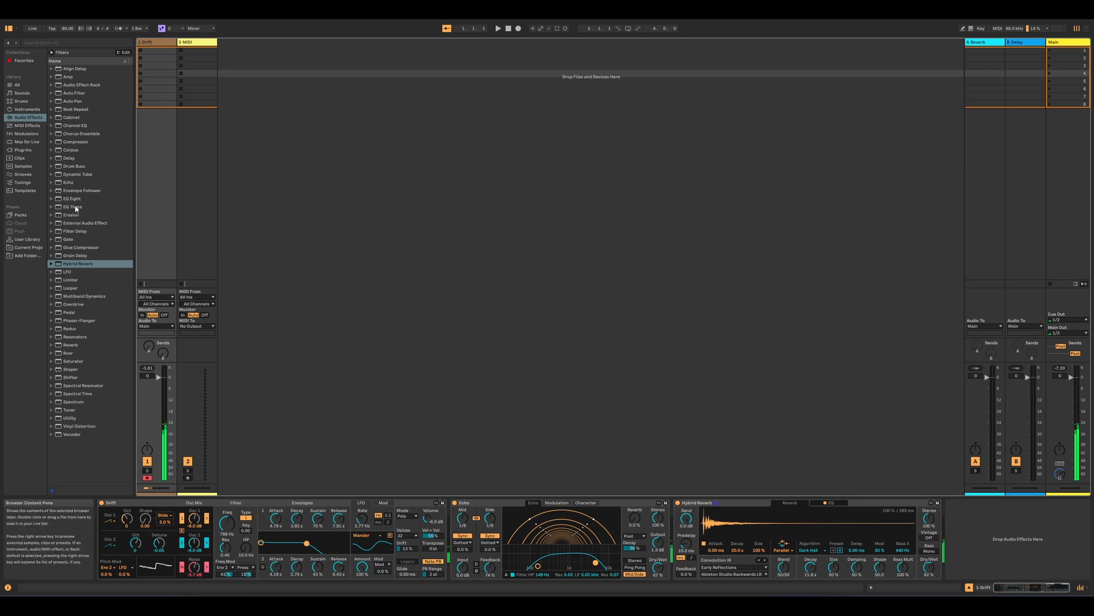
# Insert EQ Eight between Drift and Echo and make band 1 a low cut at about 49 Hz.
pyautogui.moveTo(74, 199)
pyautogui.mouseDown()
pyautogui.moveTo(568, 361)
pyautogui.moveTo(542, 440)
pyautogui.moveTo(269, 452)
pyautogui.moveTo(987, 547)
pyautogui.moveTo(641, 540)
pyautogui.moveTo(928, 552)
pyautogui.moveTo(456, 520)
pyautogui.mouseUp()
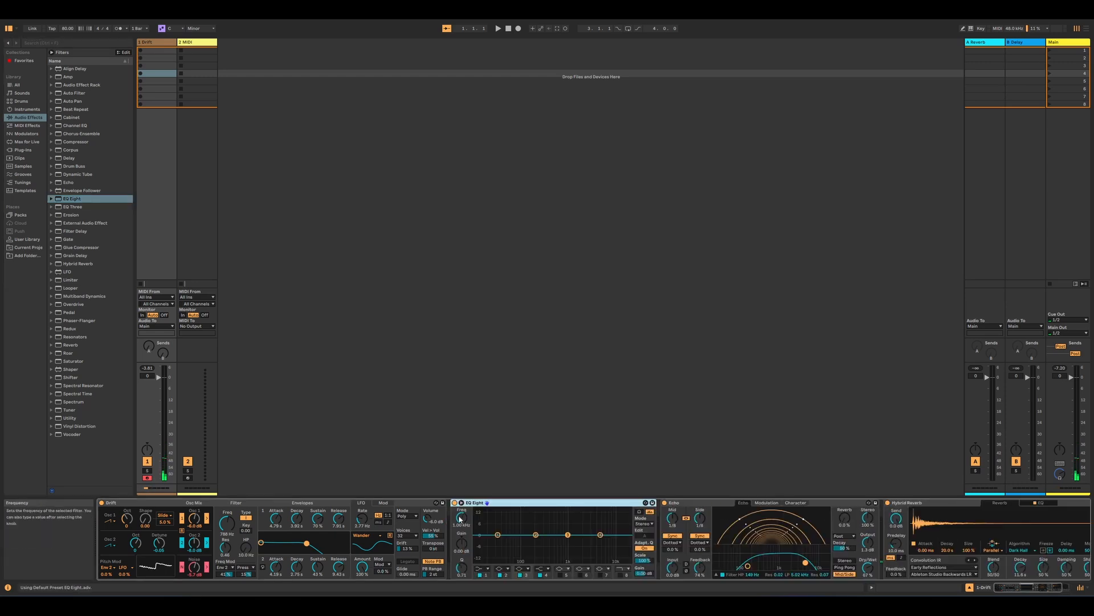
pyautogui.click(485, 569)
pyautogui.click(482, 517)
pyautogui.moveTo(462, 517); pyautogui.dragTo(462, 507)
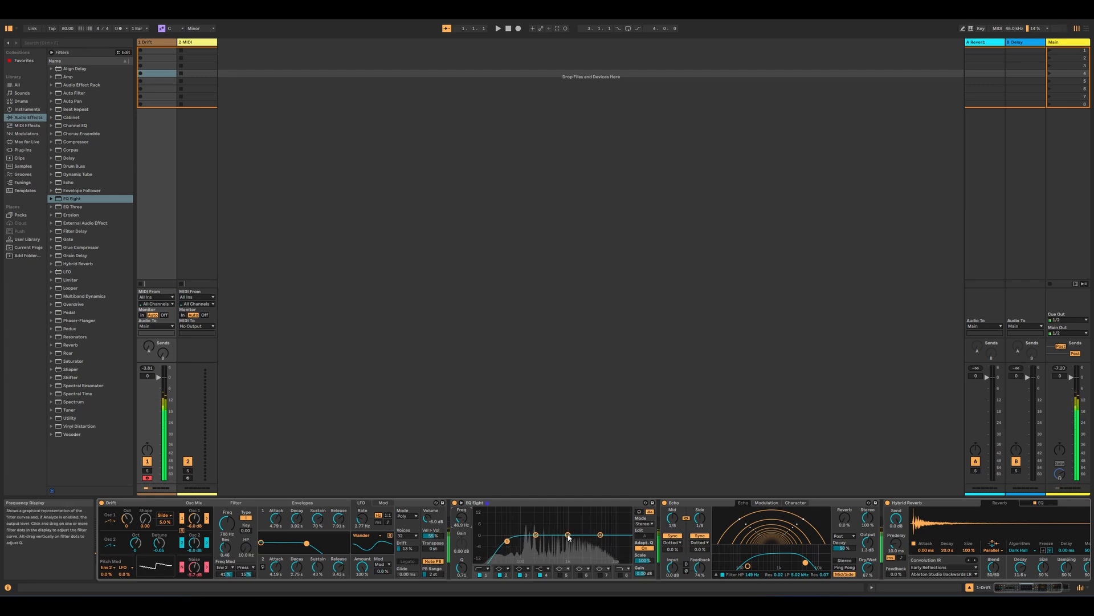
# Sweep EQ Eight's band 3 with a boost, and set it to a cut of about 1.85 dB at 1000 Hz.
pyautogui.moveTo(568, 535); pyautogui.dragTo(558, 514)
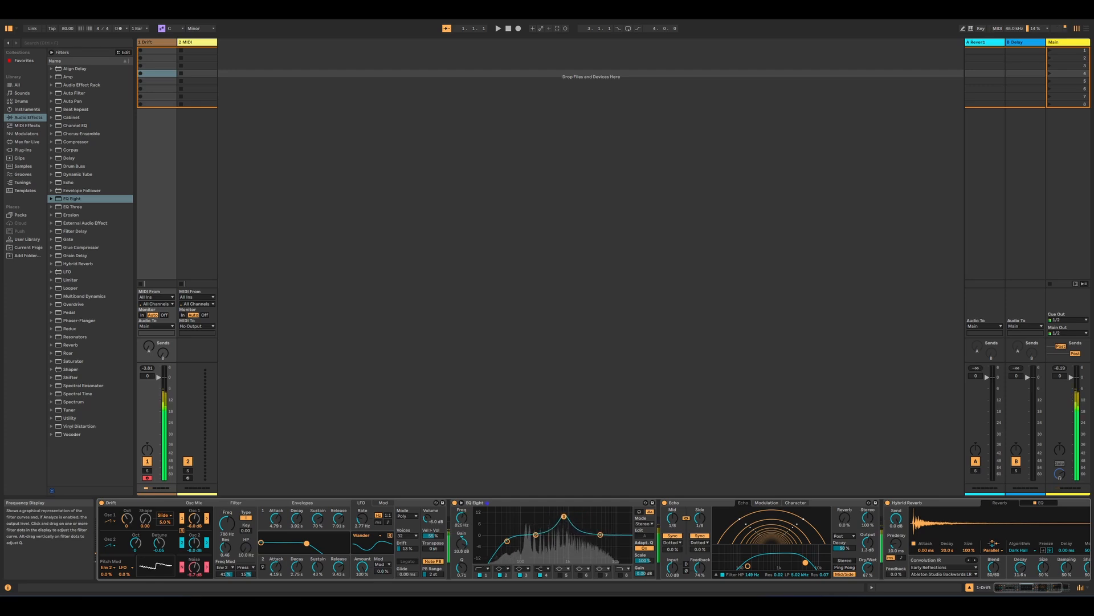
pyautogui.moveTo(568, 517); pyautogui.dragTo(568, 539)
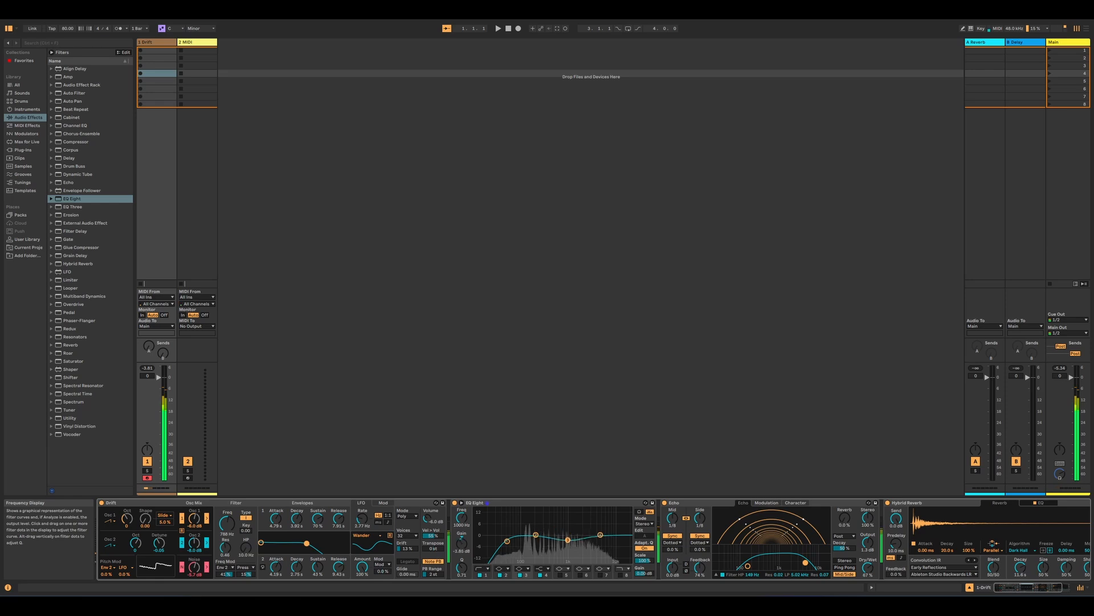
# Narrow band 3 of EQ Eight with a higher Q and deepen its cut to about 8 dB at 1.02 kHz.
pyautogui.moveTo(461, 567); pyautogui.dragTo(462, 562)
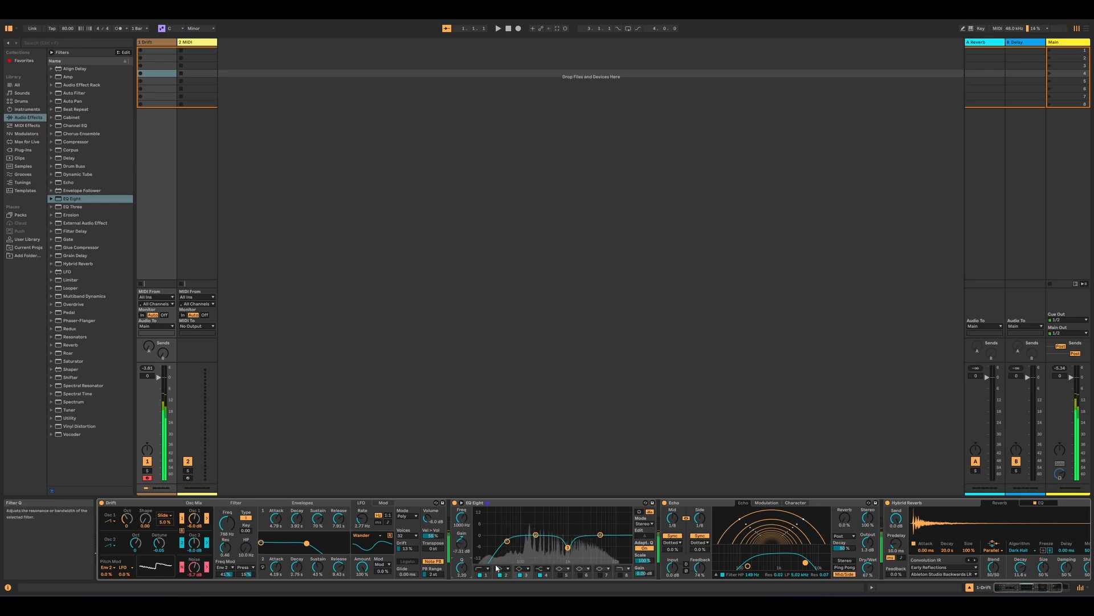
pyautogui.moveTo(568, 547)
pyautogui.mouseDown()
pyautogui.moveTo(535, 549)
pyautogui.moveTo(576, 543)
pyautogui.moveTo(568, 549)
pyautogui.mouseUp()
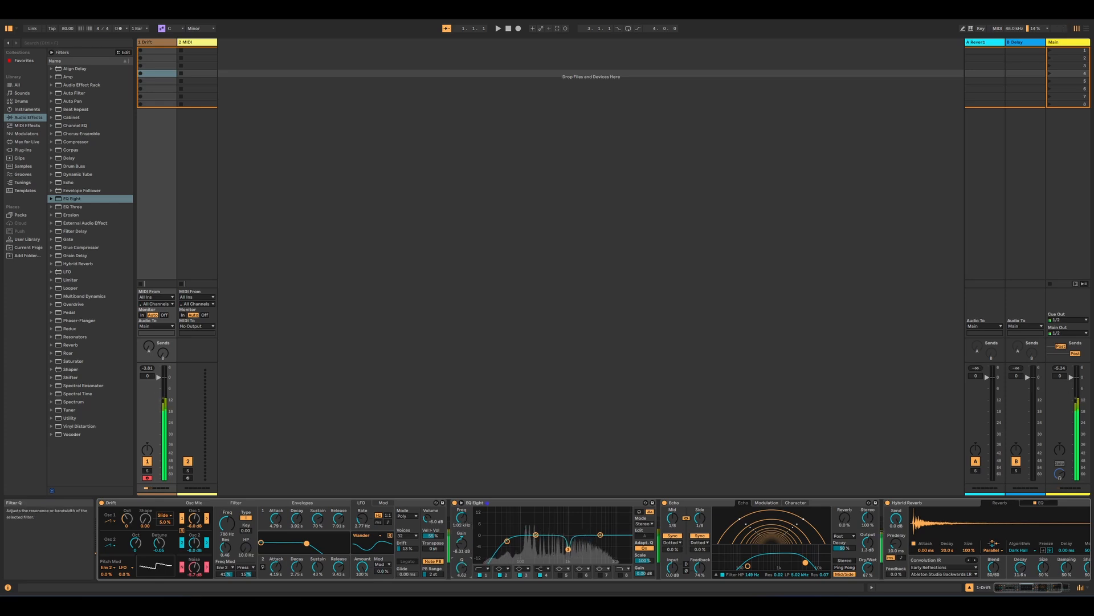
pyautogui.moveTo(461, 568); pyautogui.dragTo(461, 568)
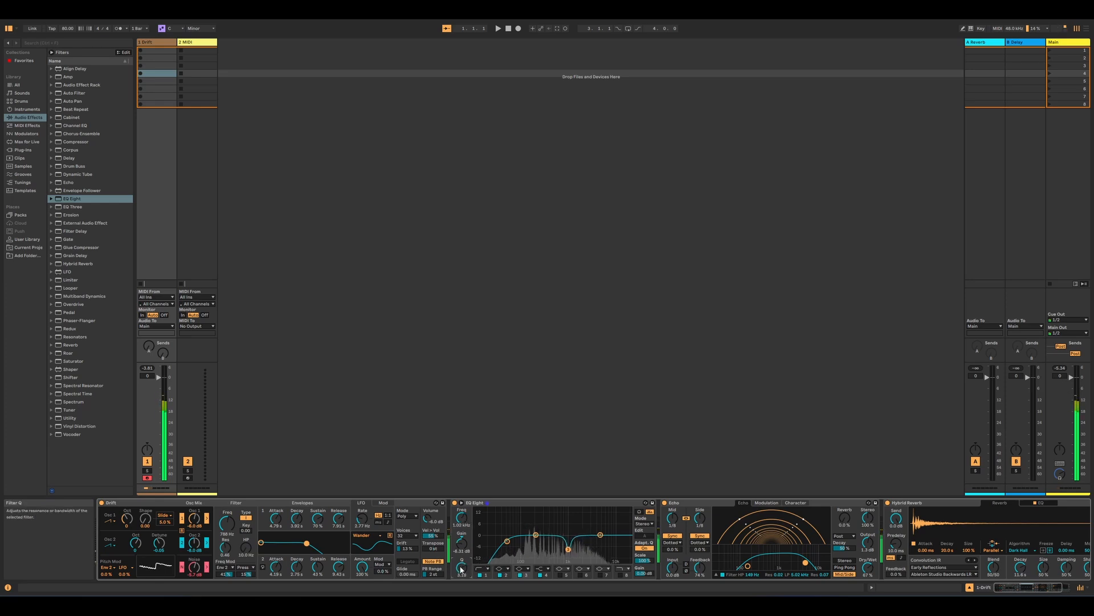
# Insert a second EQ Eight after Hybrid Reverb and make a gentle upper-mid cut with band 4.
pyautogui.click(1067, 590)
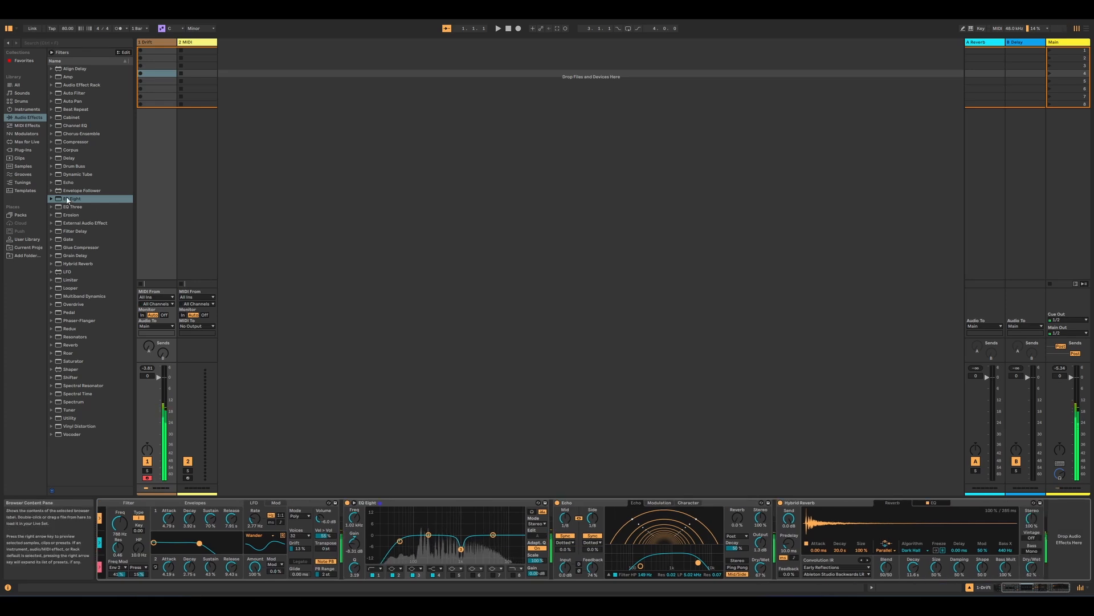
pyautogui.moveTo(67, 199); pyautogui.dragTo(994, 556)
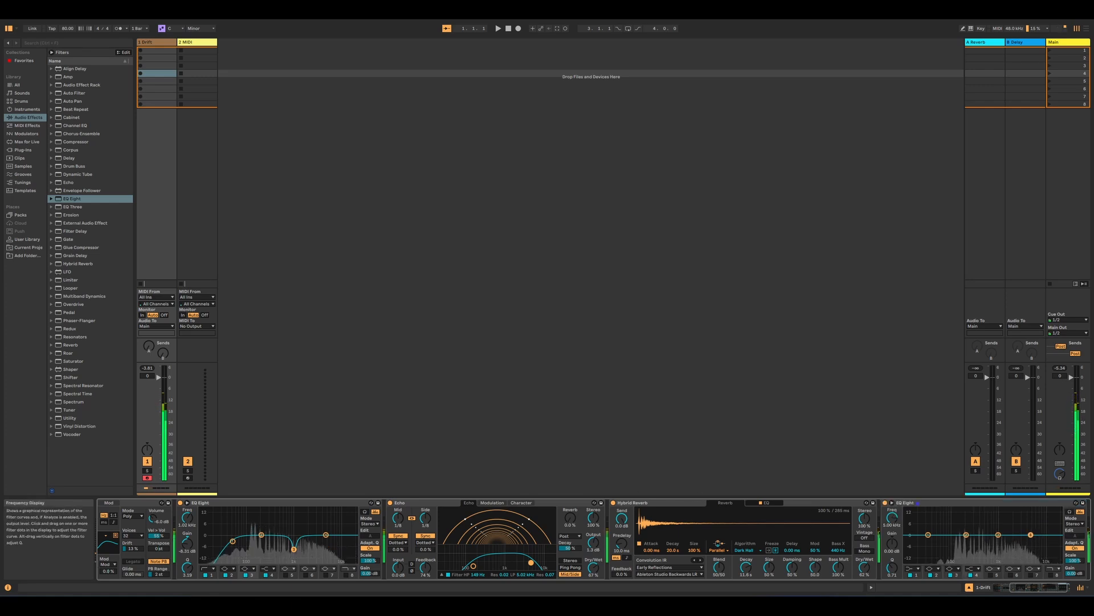
pyautogui.moveTo(1032, 536); pyautogui.dragTo(1013, 527)
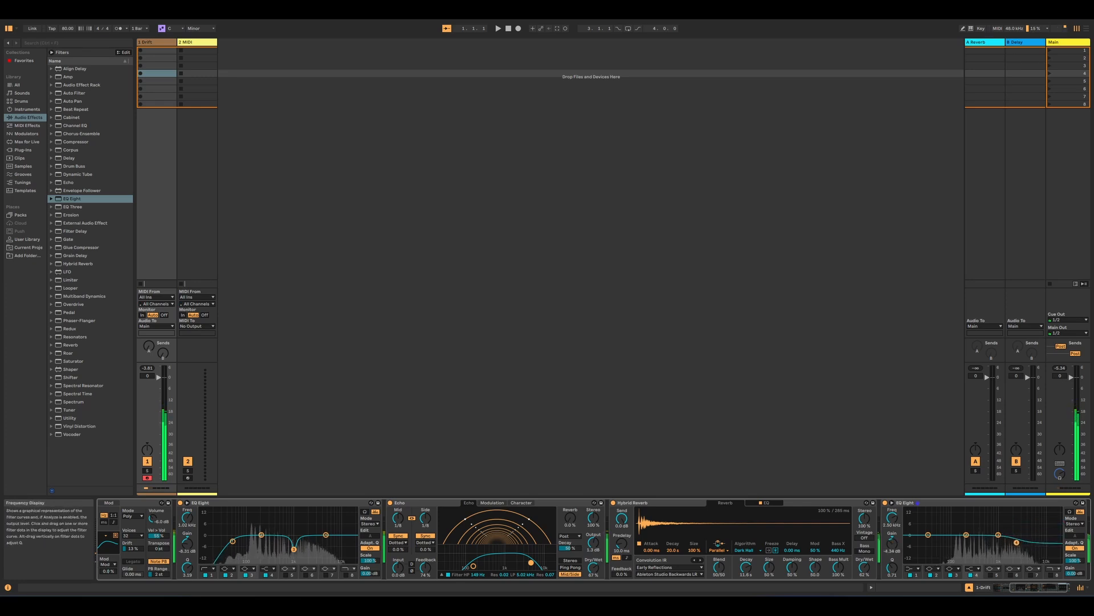
pyautogui.moveTo(1016, 542); pyautogui.dragTo(1016, 540)
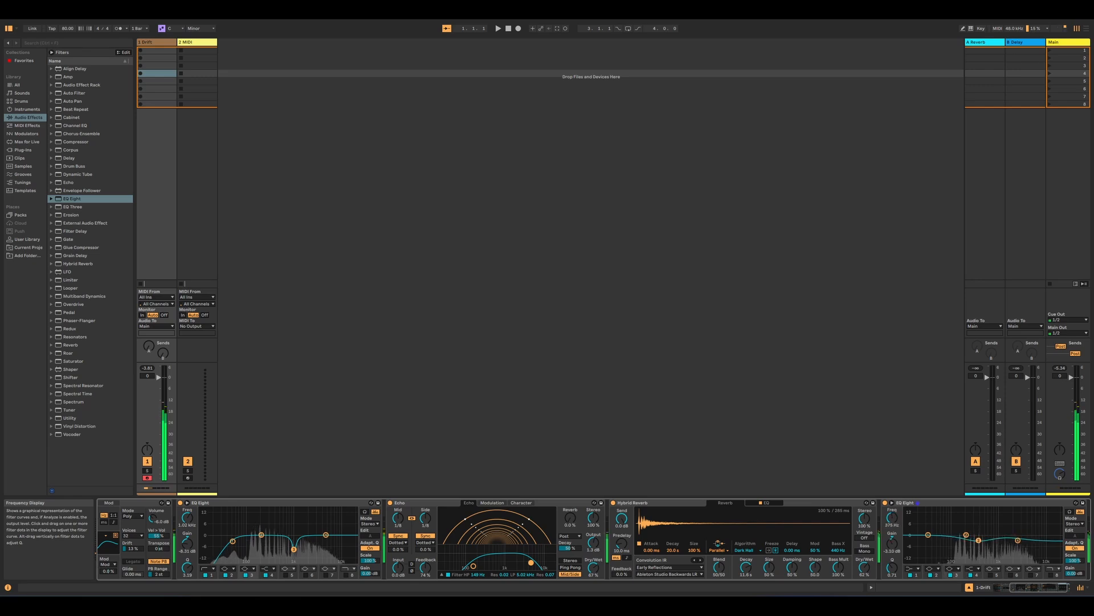
# Raise the second EQ Eight's band 3 Q, sweep the band with a boost, and turn it into a low-mid cut.
pyautogui.moveTo(892, 568); pyautogui.dragTo(892, 561)
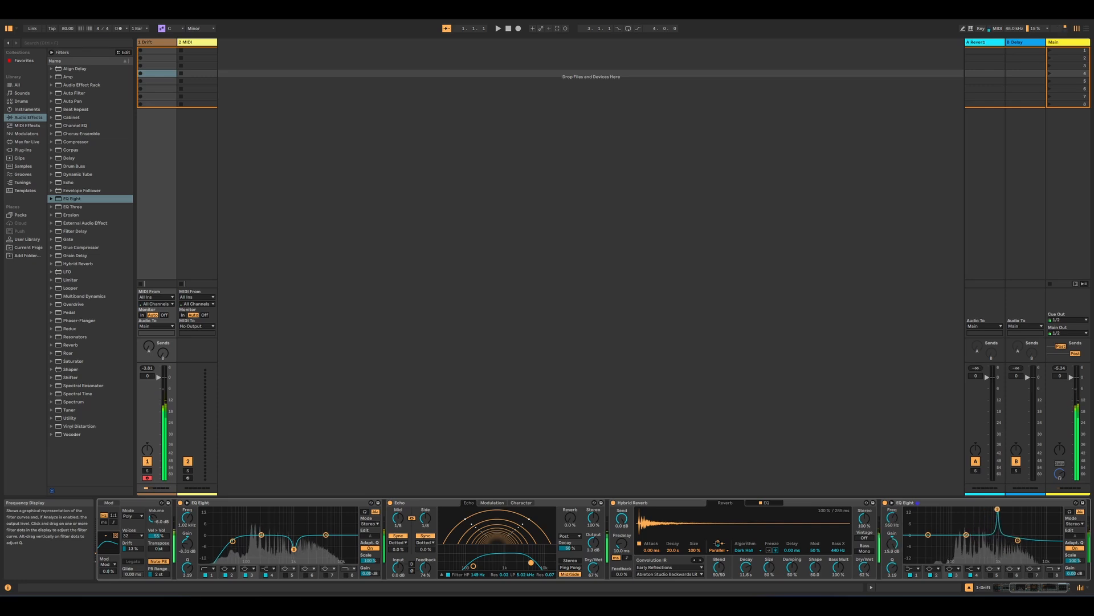
pyautogui.moveTo(998, 509); pyautogui.dragTo(1013, 509)
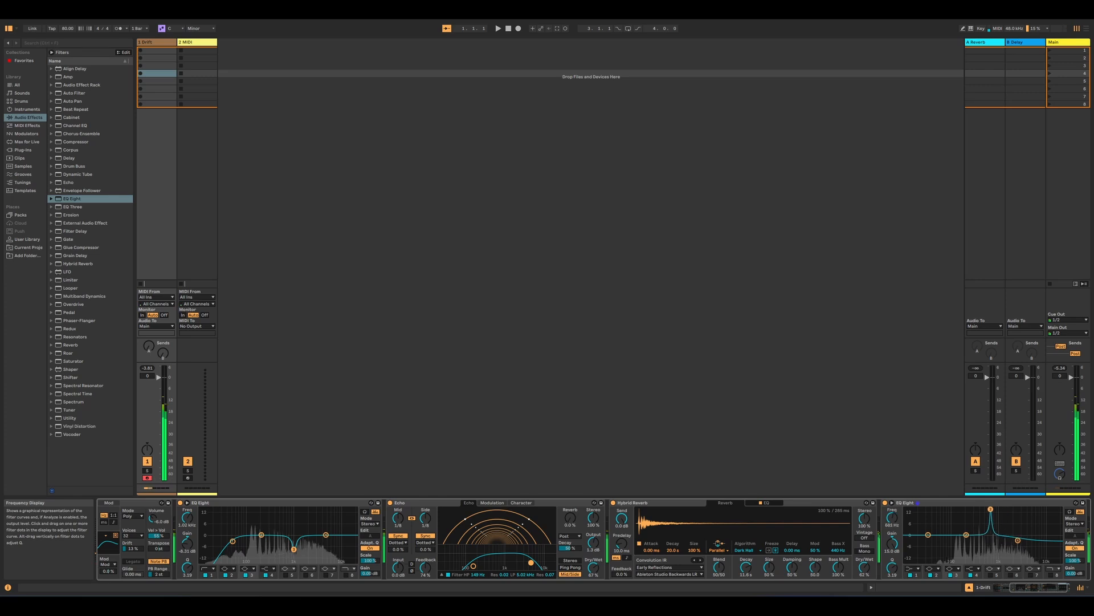
pyautogui.moveTo(982, 509); pyautogui.dragTo(986, 546)
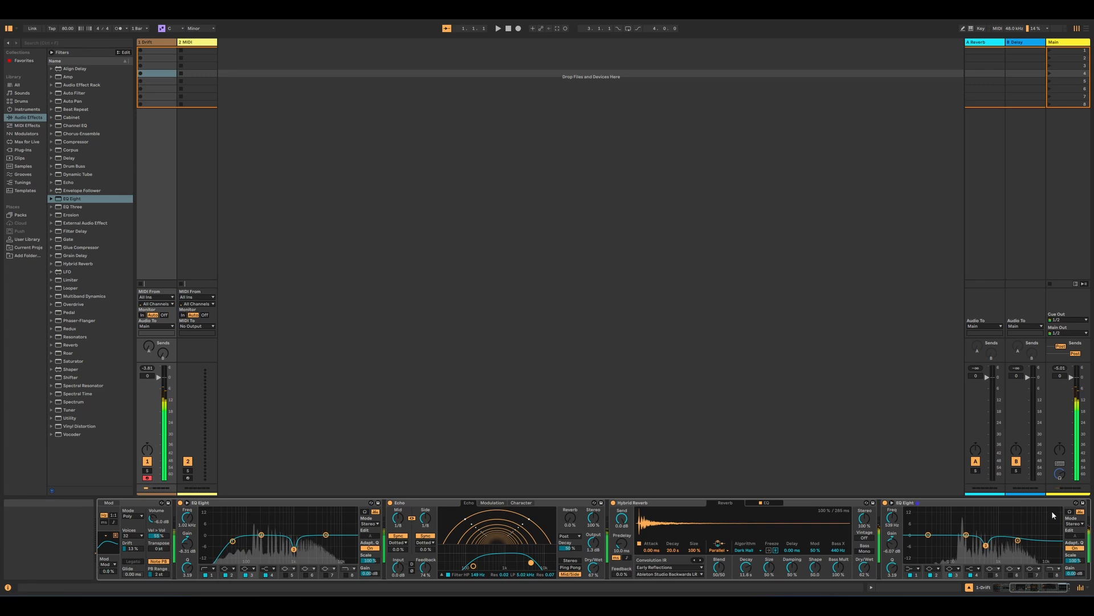
# Cut band 2 of the second EQ Eight by about 3.1 dB at 163 Hz and make band 1 a low cut at about 102 Hz.
pyautogui.moveTo(965, 536); pyautogui.dragTo(962, 540)
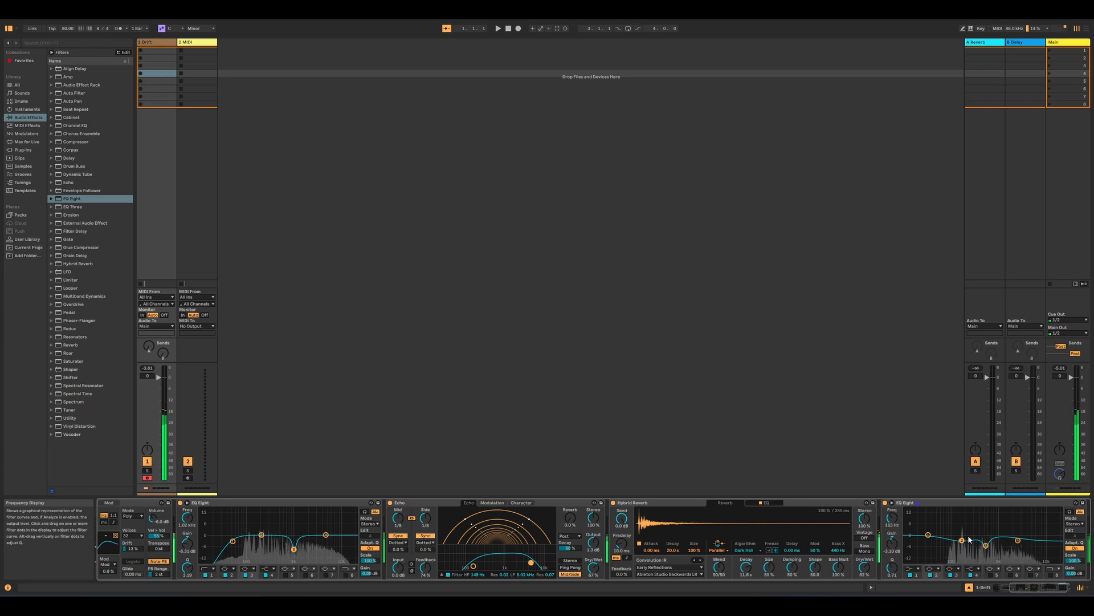
pyautogui.moveTo(865, 568); pyautogui.dragTo(866, 571)
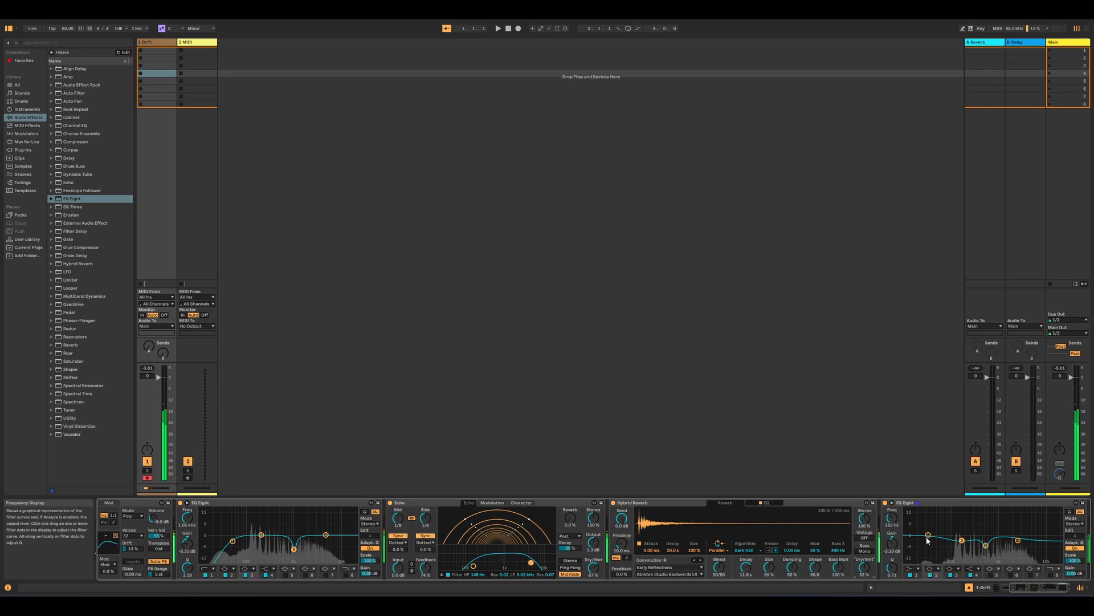
pyautogui.click(912, 568)
pyautogui.click(908, 525)
pyautogui.moveTo(892, 519); pyautogui.dragTo(892, 495)
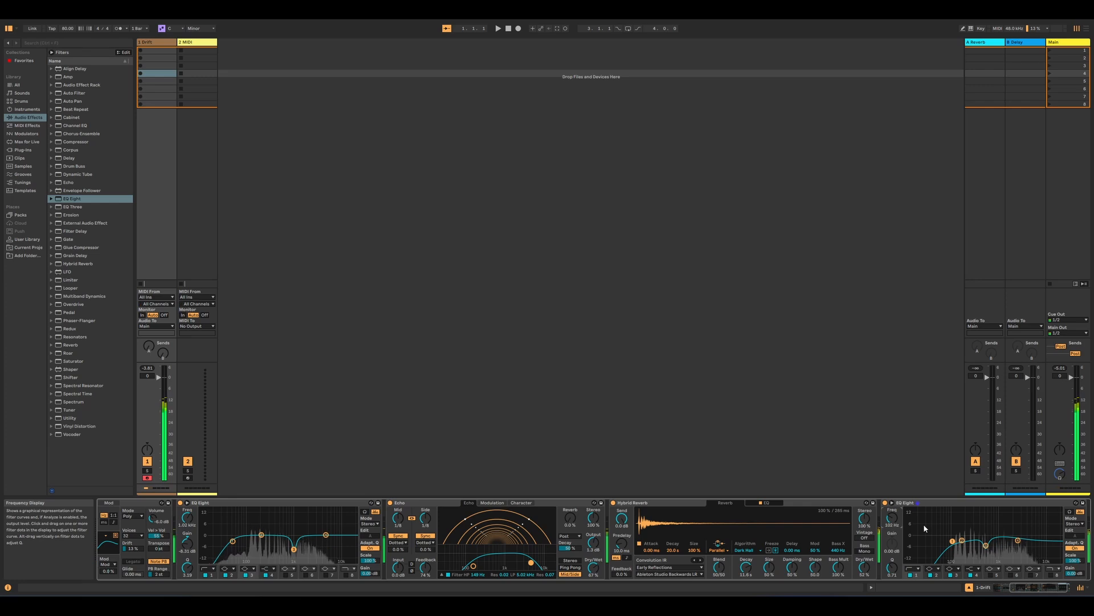
pyautogui.click(695, 324)
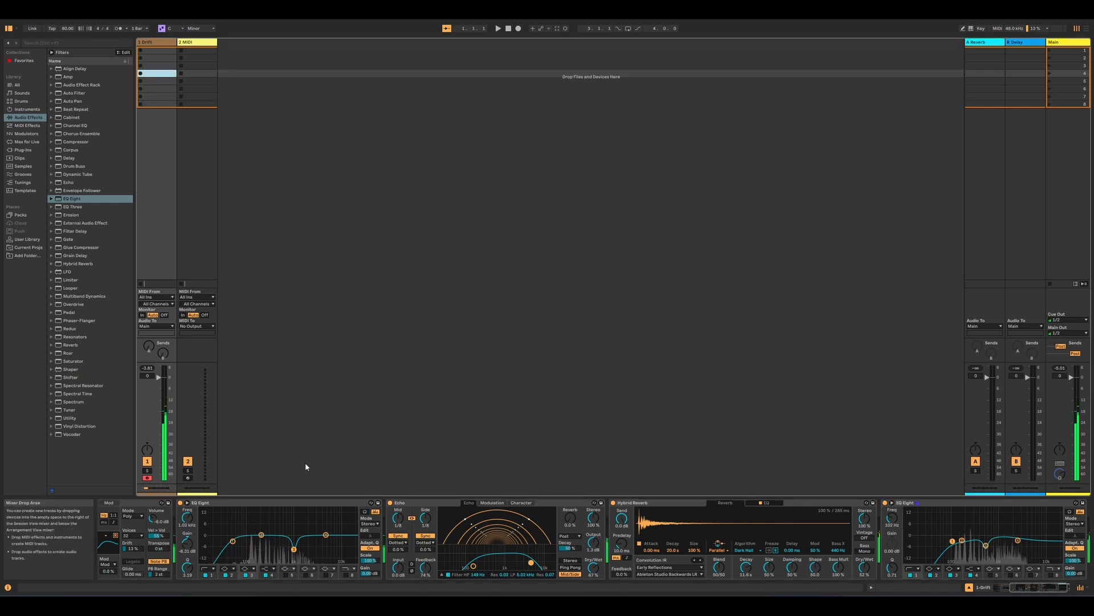
pyautogui.click(1031, 591)
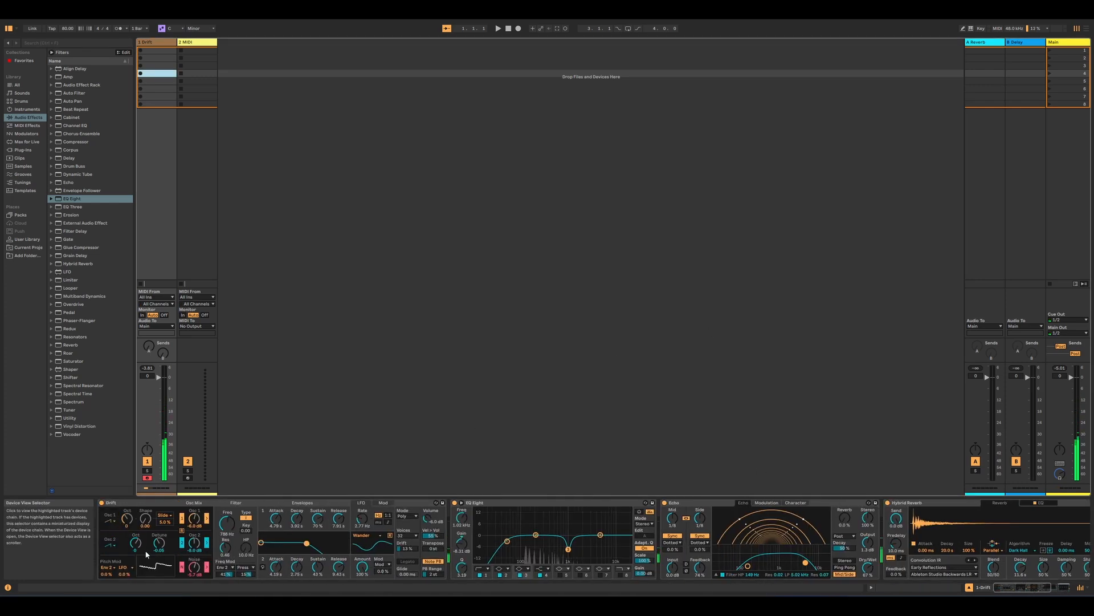
pyautogui.click(196, 567)
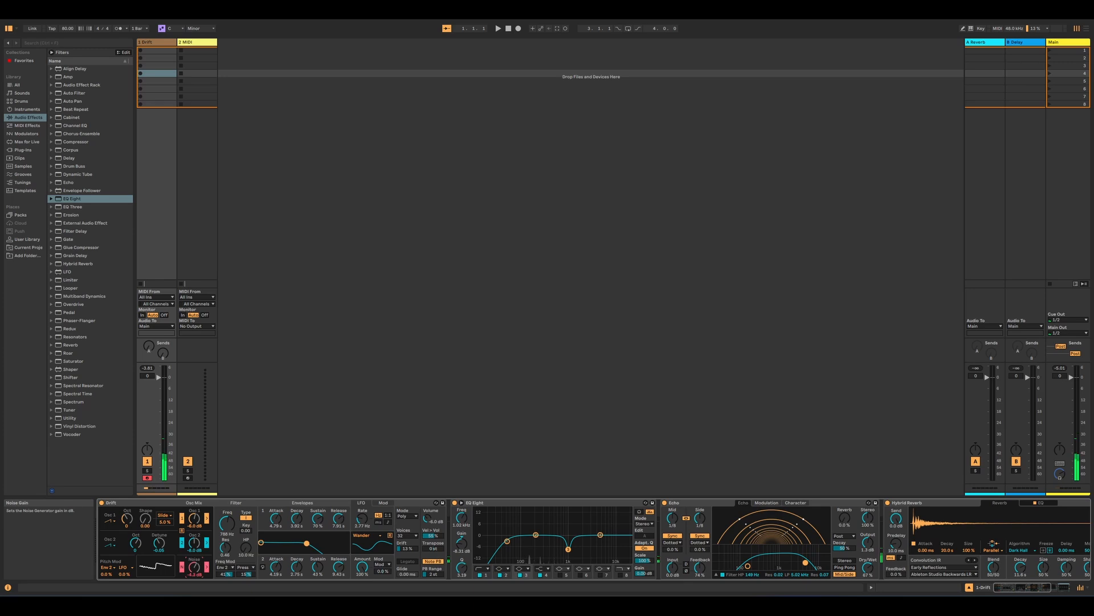
pyautogui.click(341, 179)
# Create an empty MIDI clip in the Drift track's first slot and fold its note editor to the C Minor scale.
pyautogui.doubleClick(157, 50)
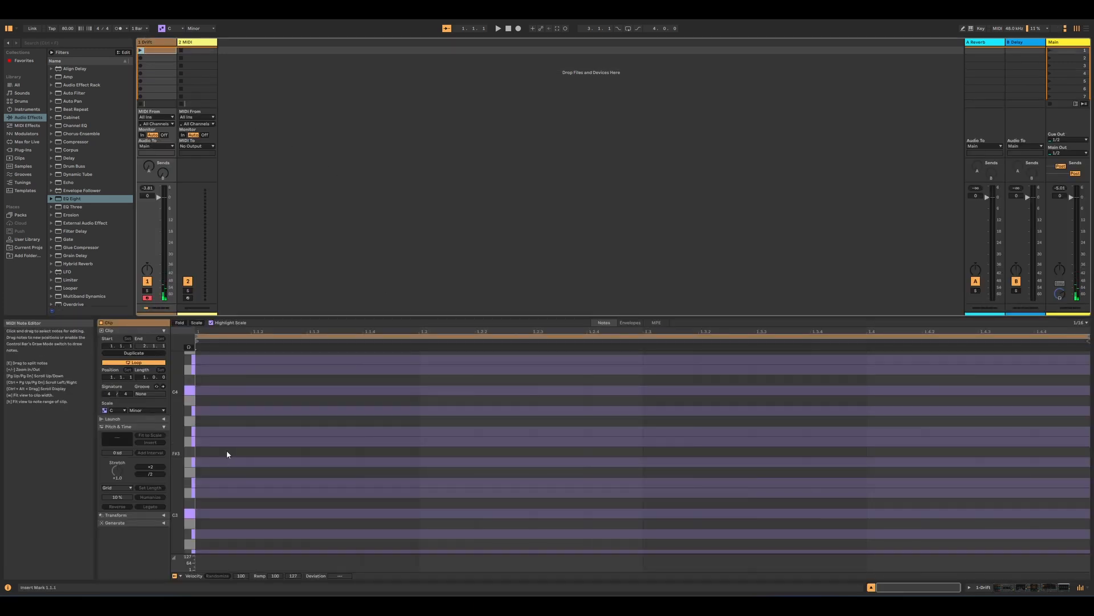
pyautogui.scroll(-3, 215, 459)
pyautogui.scroll(-2, 210, 459)
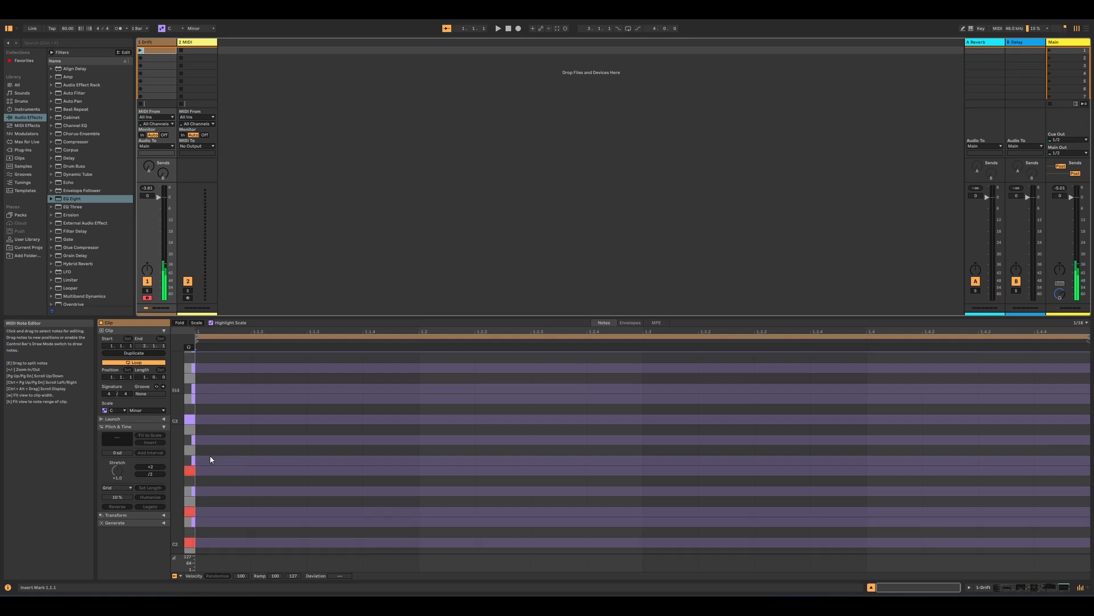
pyautogui.click(196, 322)
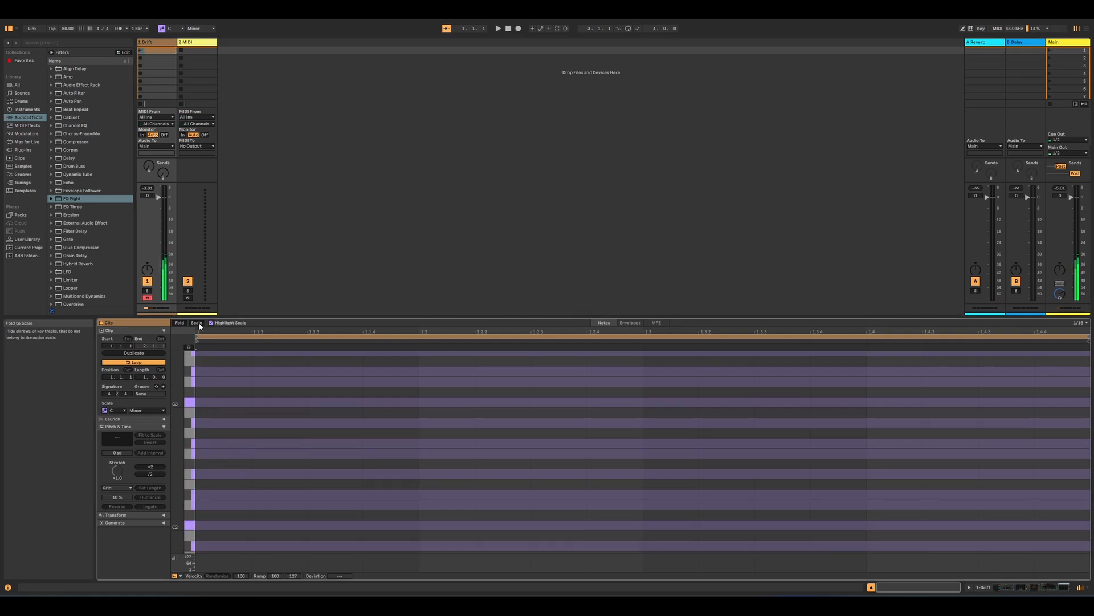
pyautogui.scroll(-3, 237, 517)
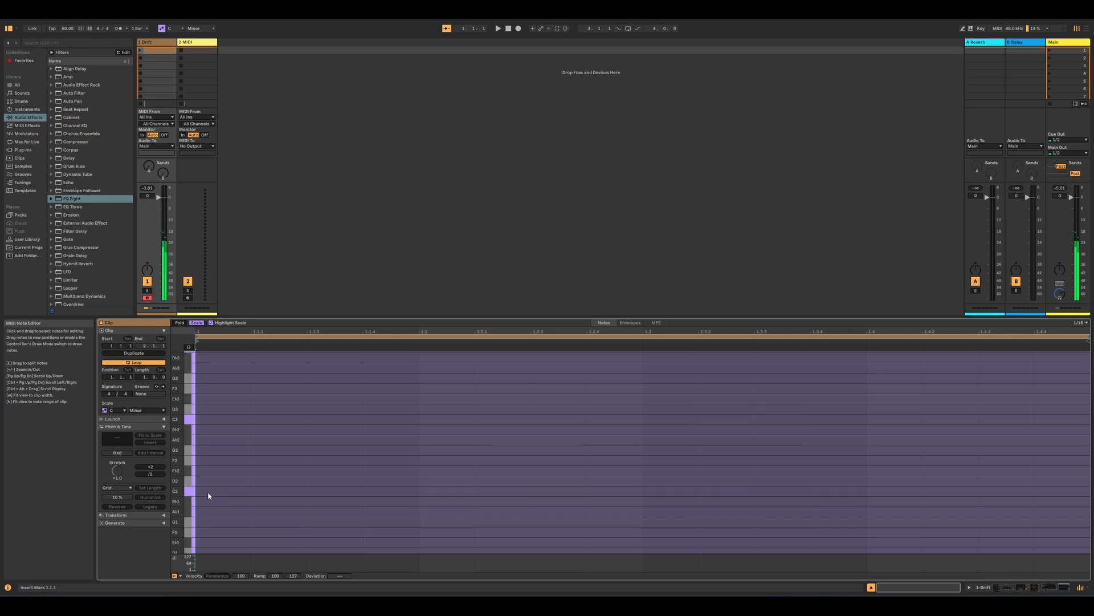
# Draw a C minor chord with C2, Eb2 and G2 and extend all three notes to fill the bar.
pyautogui.doubleClick(209, 490)
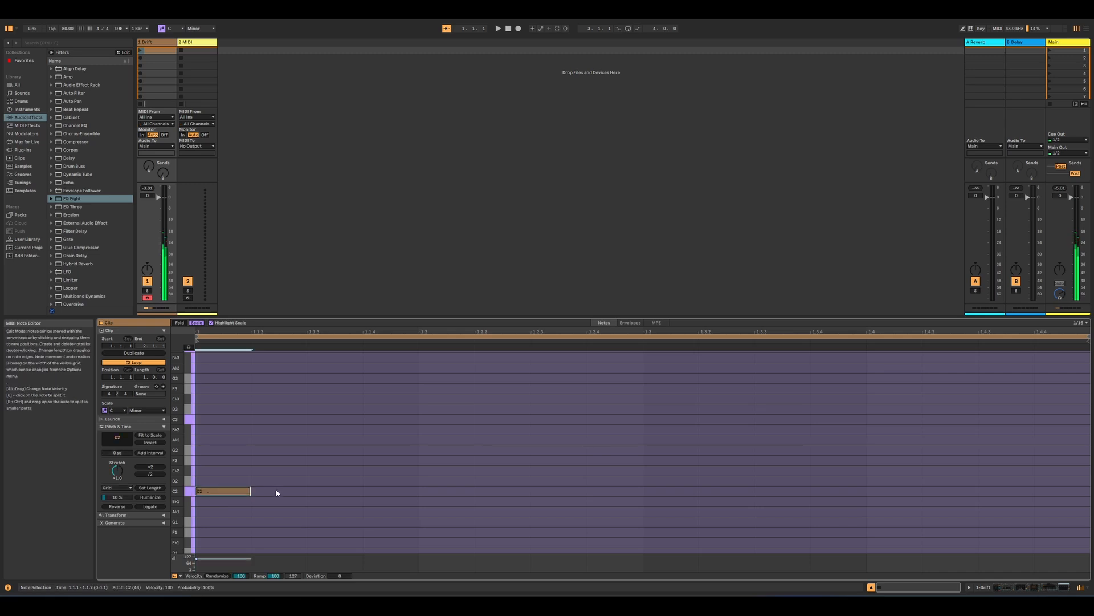
pyautogui.doubleClick(207, 470)
pyautogui.doubleClick(205, 450)
pyautogui.moveTo(280, 424); pyautogui.dragTo(1084, 507)
pyautogui.click(874, 516)
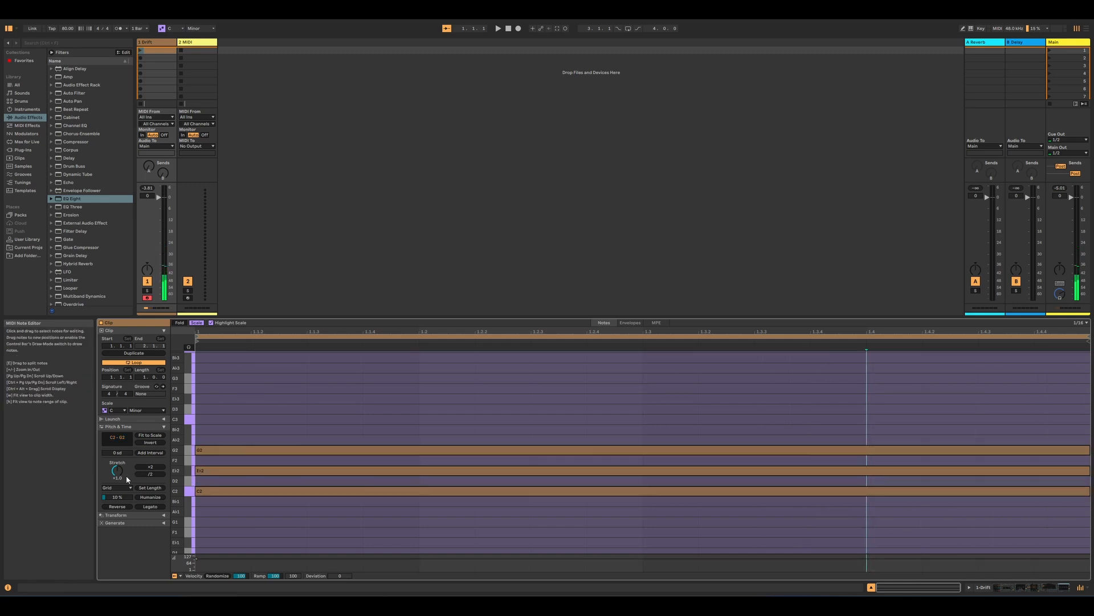
pyautogui.click(307, 398)
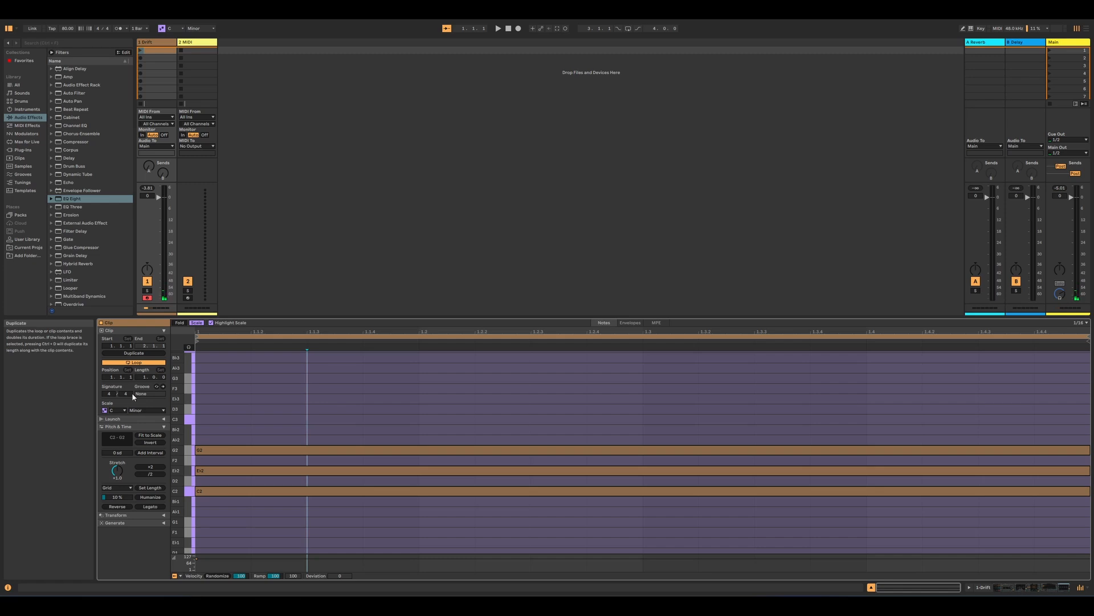
# Duplicate the clip's loop to two bars and copy each chord's C2 root an octave up to C3.
pyautogui.click(133, 353)
pyautogui.click(532, 407)
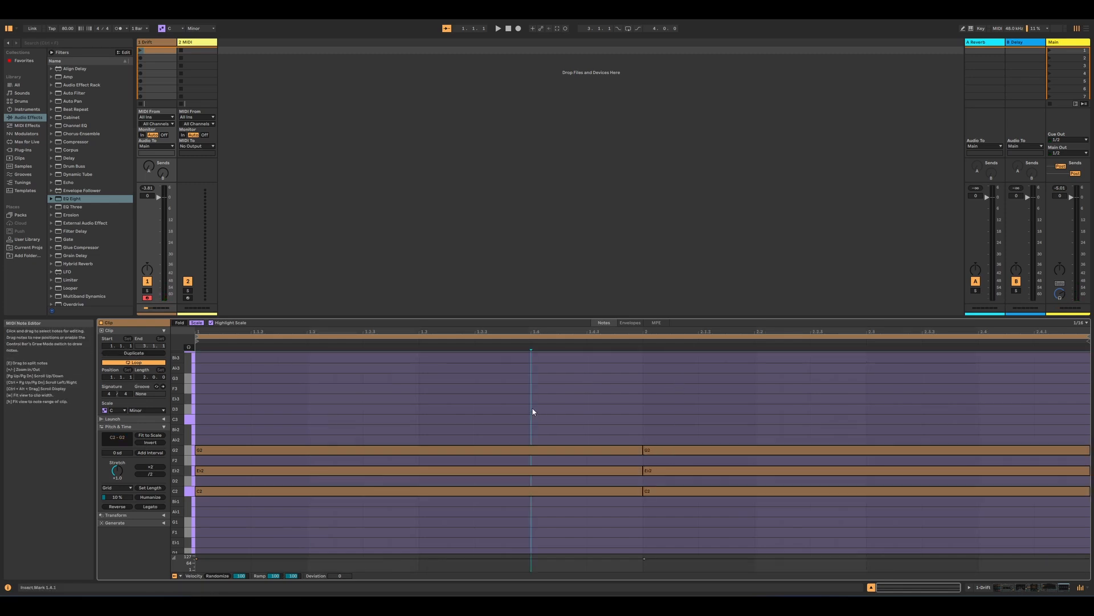
pyautogui.moveTo(247, 493)
pyautogui.mouseDown()
pyautogui.moveTo(244, 393)
pyautogui.moveTo(246, 438)
pyautogui.moveTo(248, 419)
pyautogui.mouseUp()
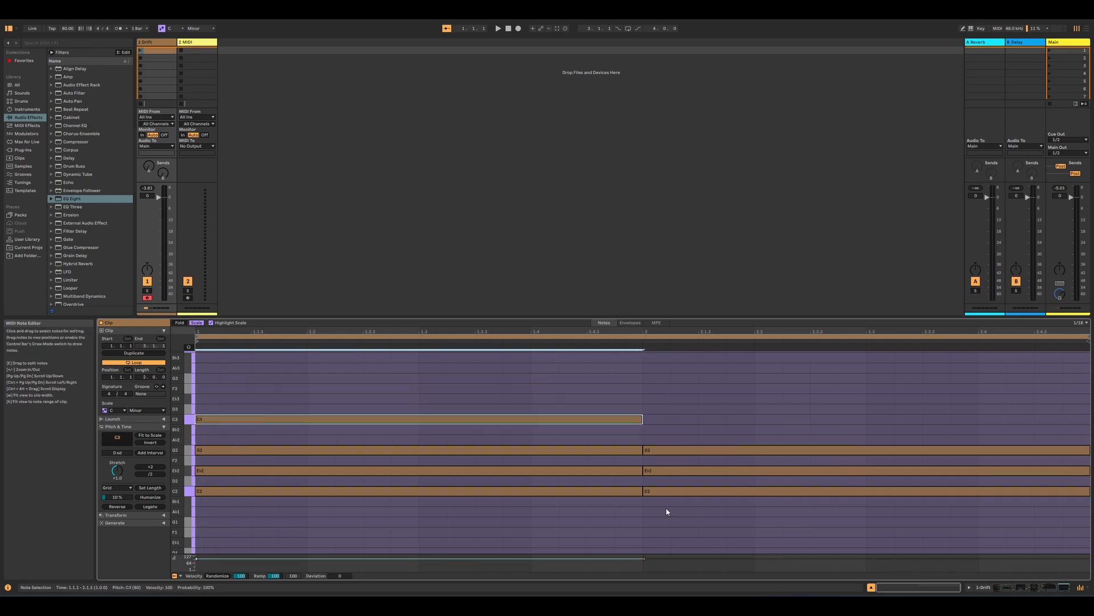
pyautogui.moveTo(670, 493); pyautogui.dragTo(663, 424)
# Transpose all notes of the second bar's chord up two scale steps to Eb2, G2, Bb2 and Eb3.
pyautogui.moveTo(687, 374); pyautogui.dragTo(679, 506)
pyautogui.press('Up')
pyautogui.press('Up')
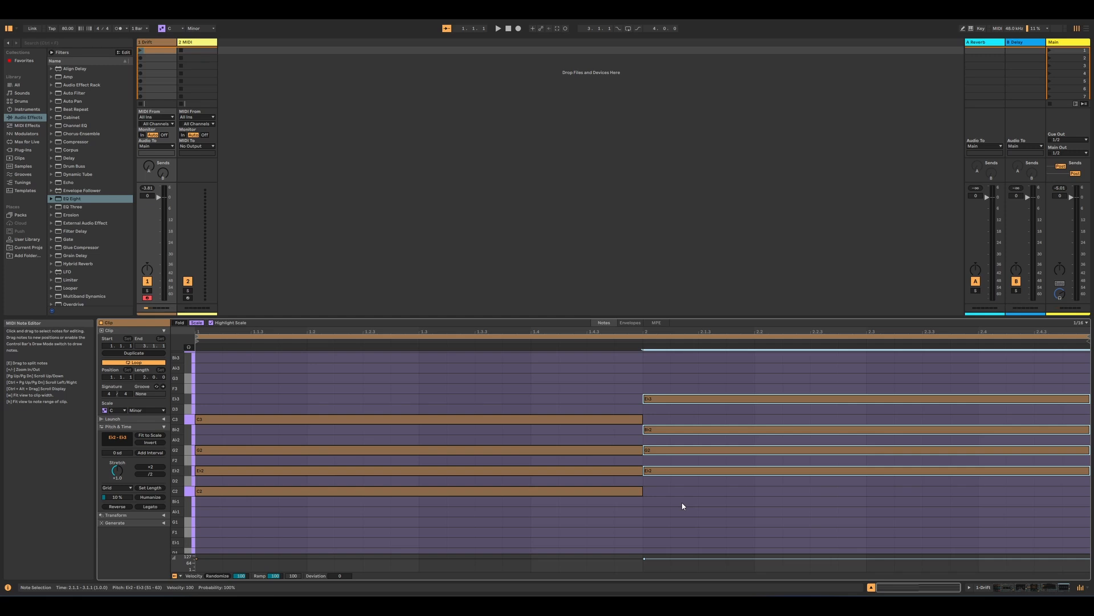
# Duplicate the loop to four bars and transpose the third bar's chord up three scale steps to F2, Ab2, C3 and F3.
pyautogui.click(134, 353)
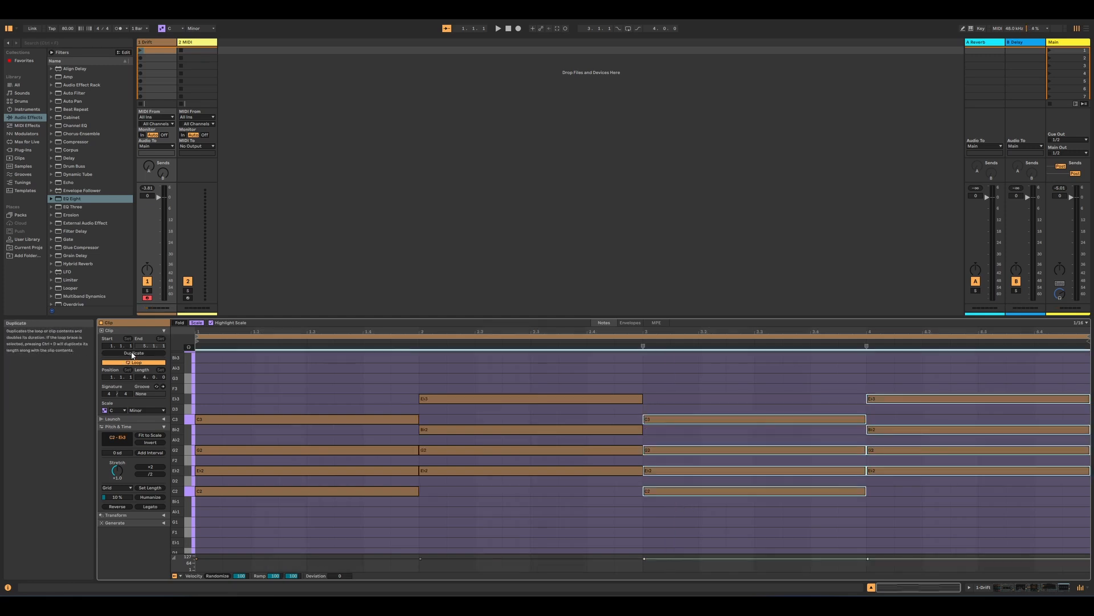
pyautogui.moveTo(724, 381); pyautogui.dragTo(731, 521)
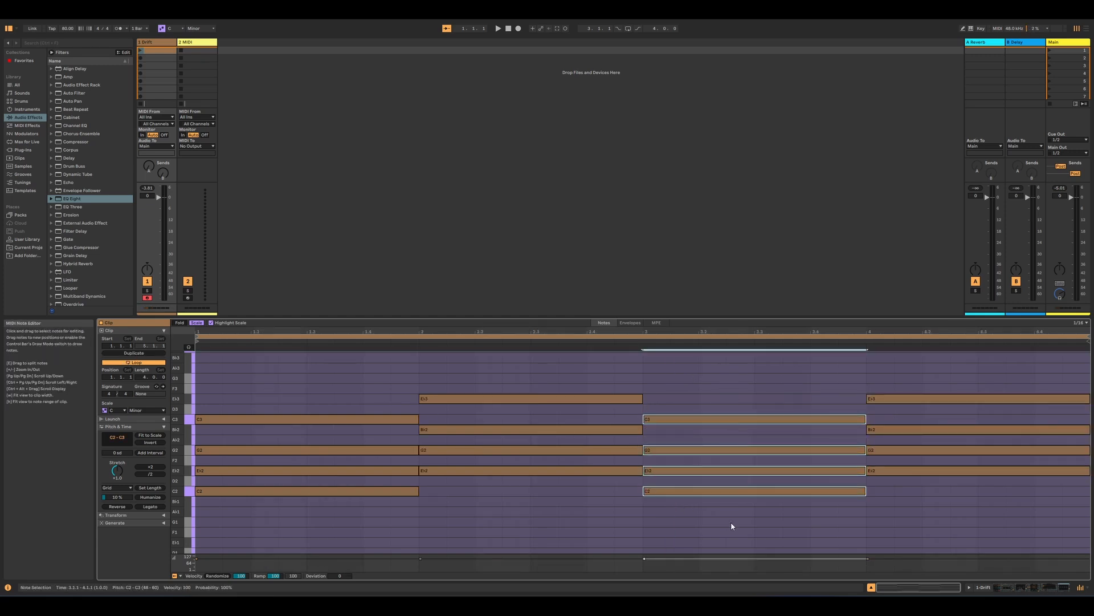
pyautogui.press('Up')
pyautogui.press('Up')
pyautogui.press('Up')
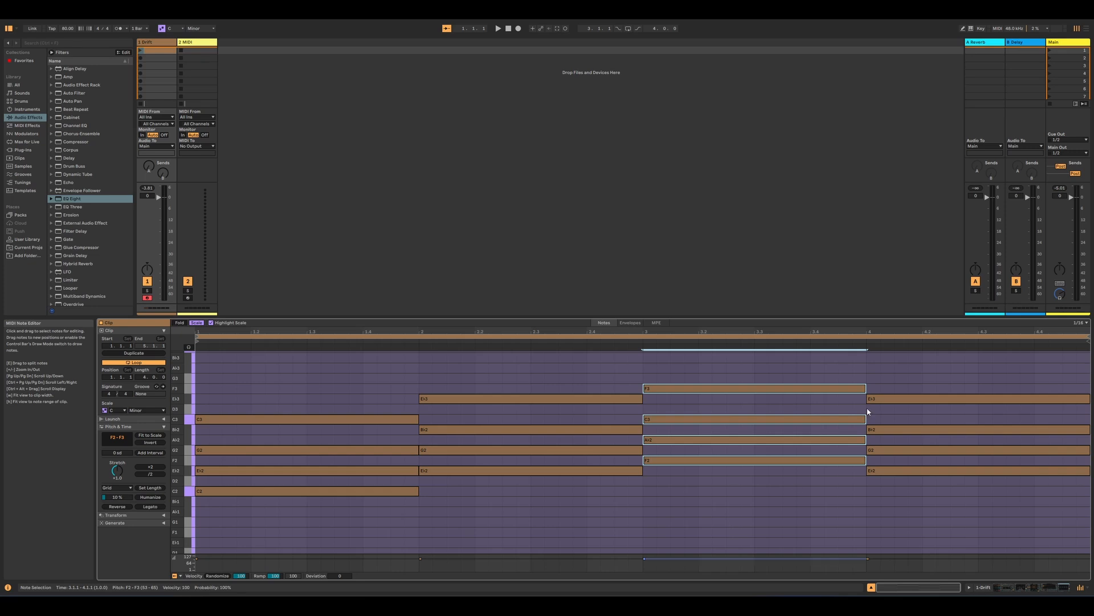
# Transpose the fourth bar's chord down one scale step to D2, F2, Ab2 and D3, and play the clip.
pyautogui.moveTo(928, 516); pyautogui.dragTo(895, 386)
pyautogui.press('Down')
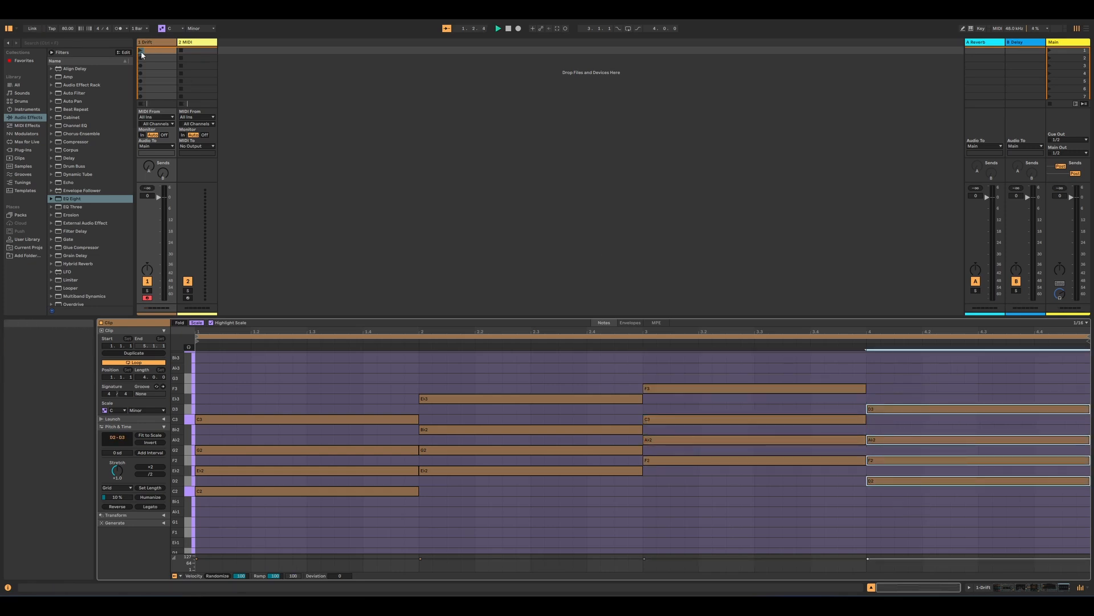
pyautogui.click(297, 95)
pyautogui.press('space')
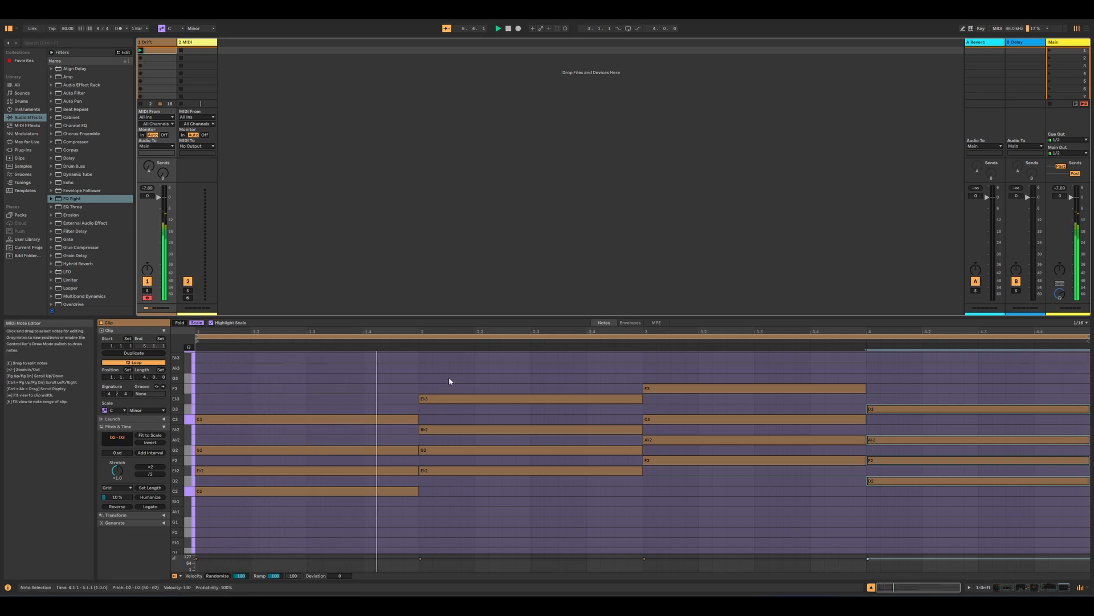
# Stretch the chord clip to double length, eight bars, and lower the Drift track's volume to -6.1 dB.
pyautogui.click(470, 371)
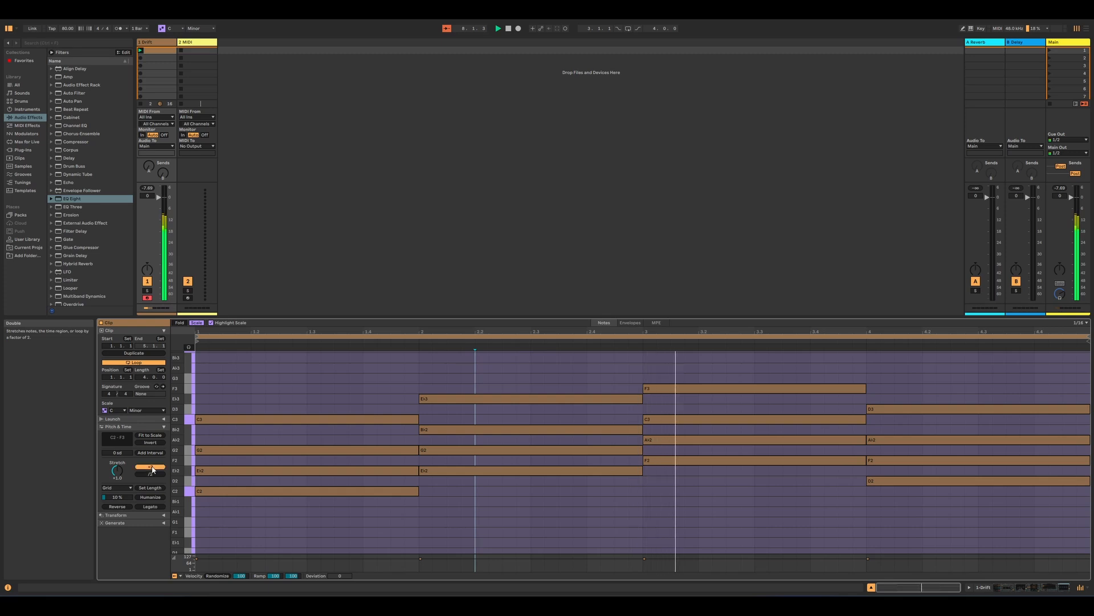
pyautogui.click(150, 466)
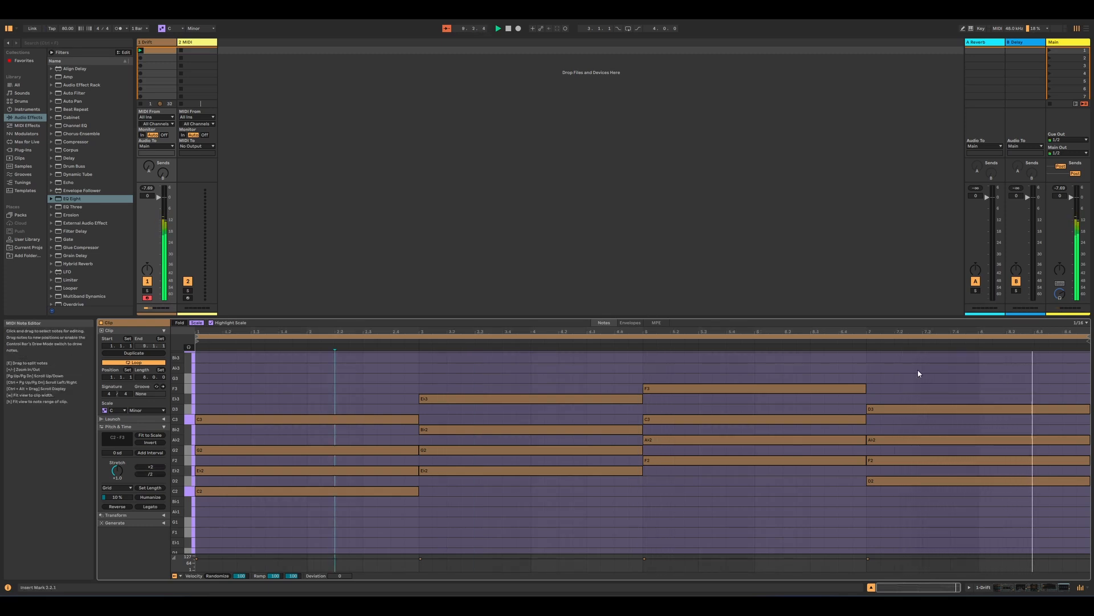
pyautogui.moveTo(160, 199); pyautogui.dragTo(160, 212)
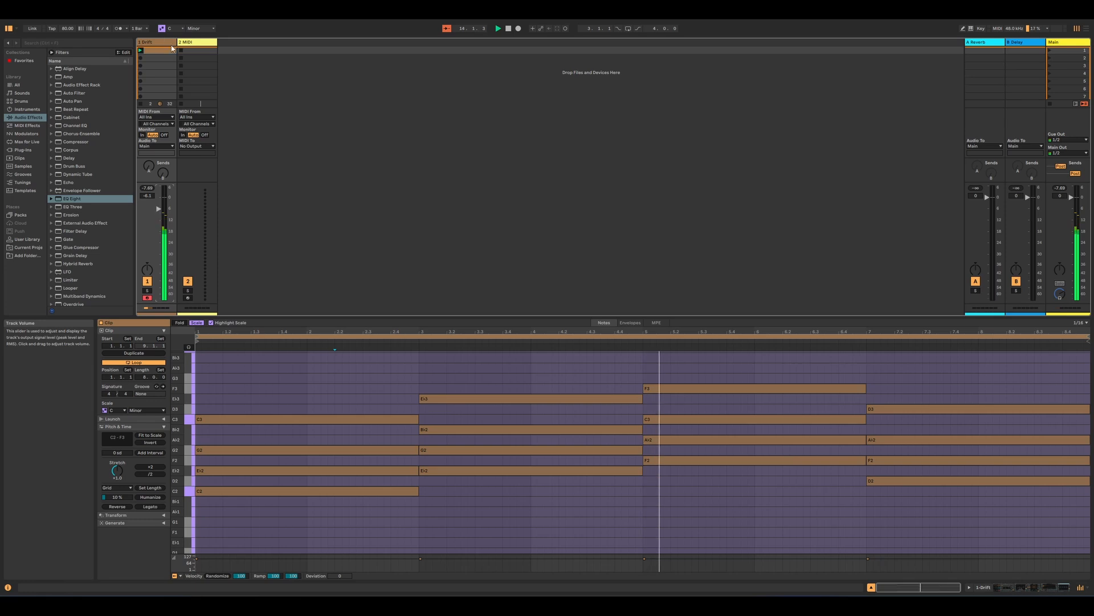
pyautogui.click(154, 46)
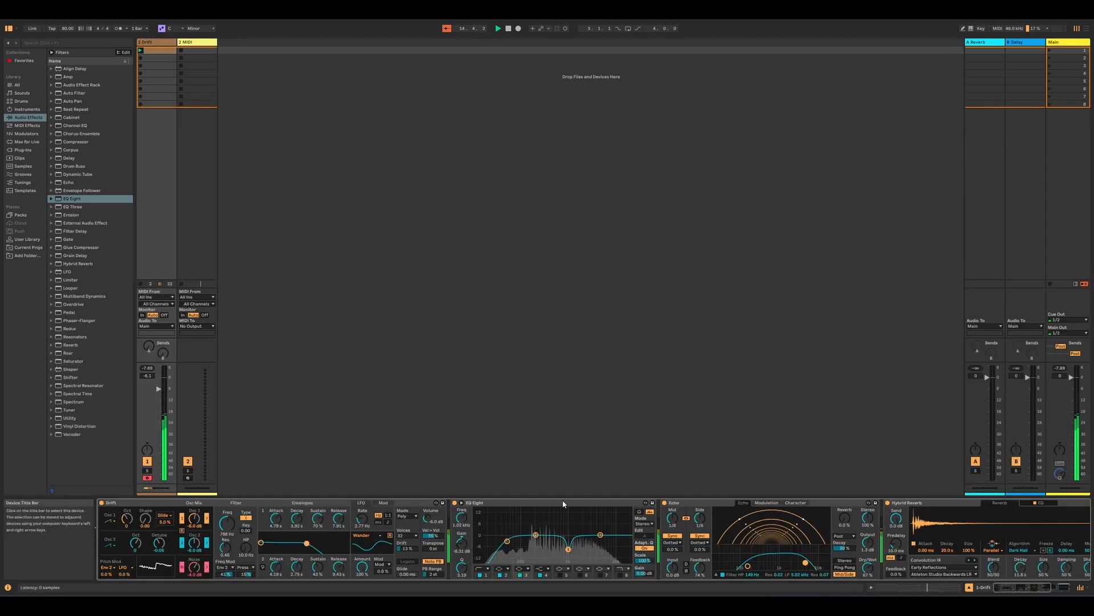
# Reduce the EQ Eight cut near 1.04 kHz on the Drift track and raise the track's send to the B Delay return.
pyautogui.moveTo(568, 551)
pyautogui.mouseDown()
pyautogui.moveTo(558, 550)
pyautogui.moveTo(569, 546)
pyautogui.mouseUp()
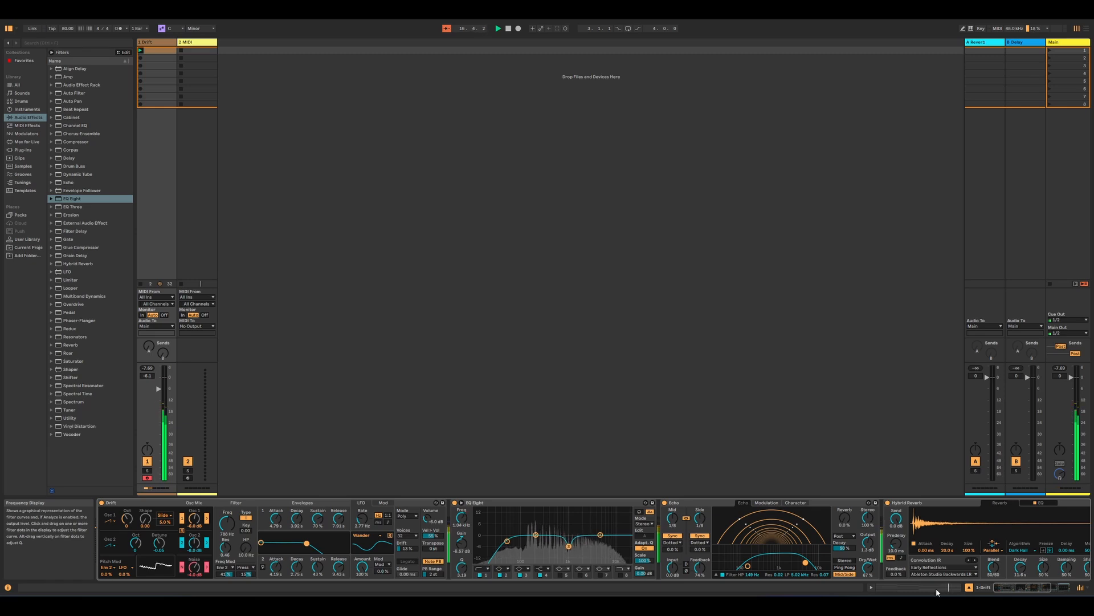
pyautogui.click(1080, 589)
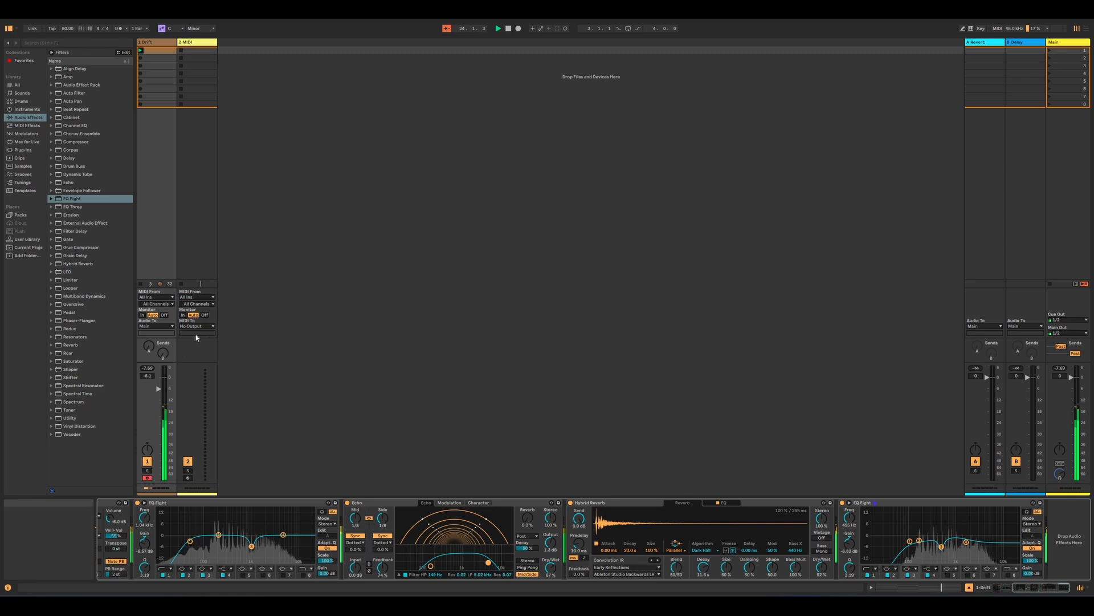
pyautogui.moveTo(163, 354); pyautogui.dragTo(163, 349)
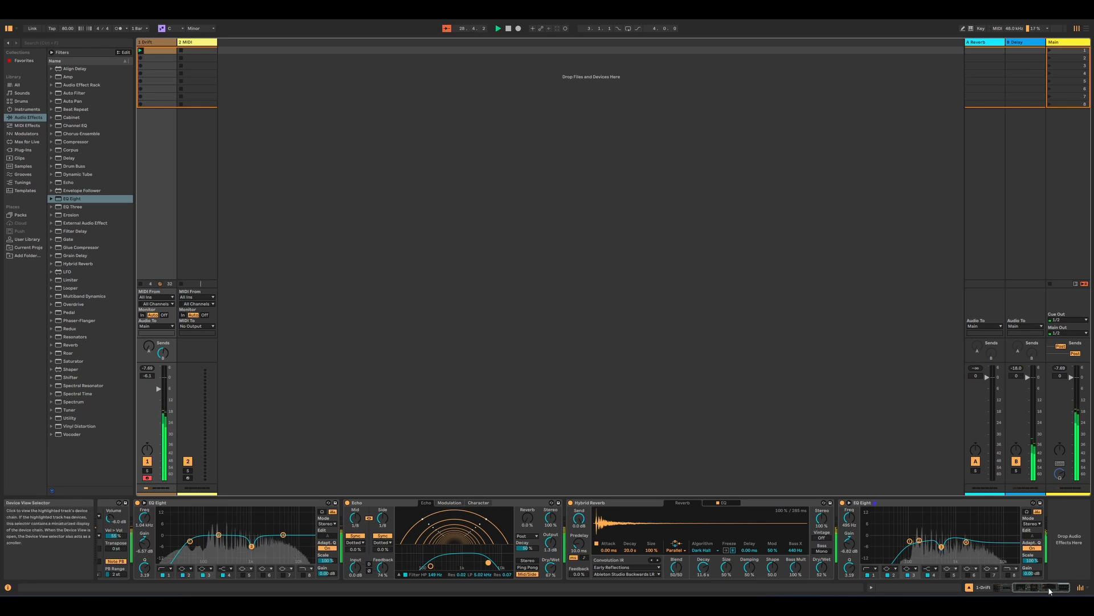
# Switch the Hybrid Reverb algorithm to Quartz and lower the Drift track's volume to -7.5 dB.
pyautogui.click(1026, 594)
pyautogui.click(1026, 594)
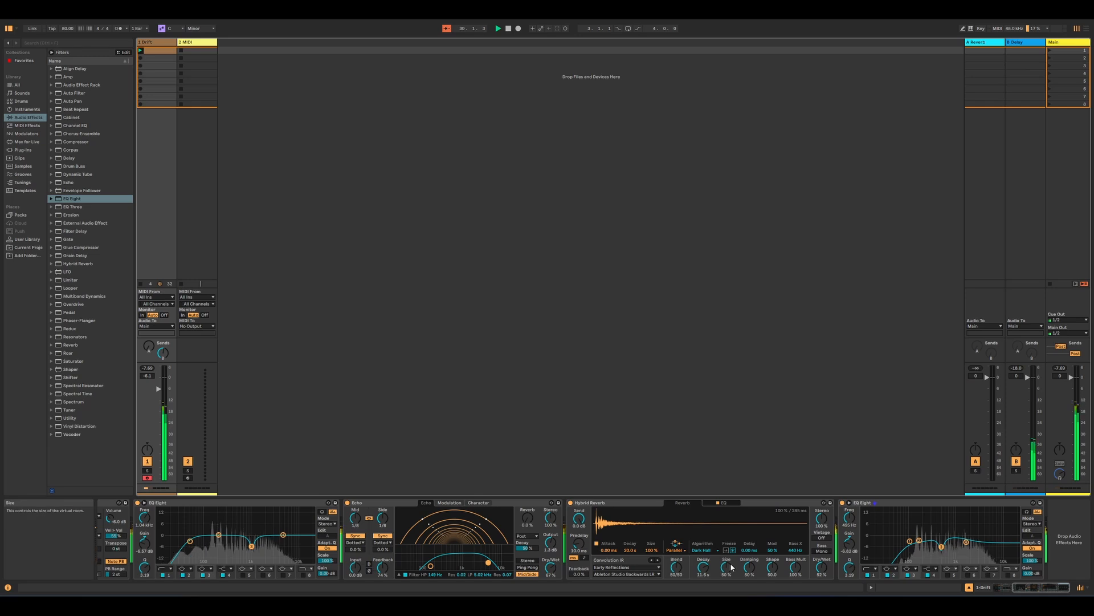
pyautogui.click(821, 567)
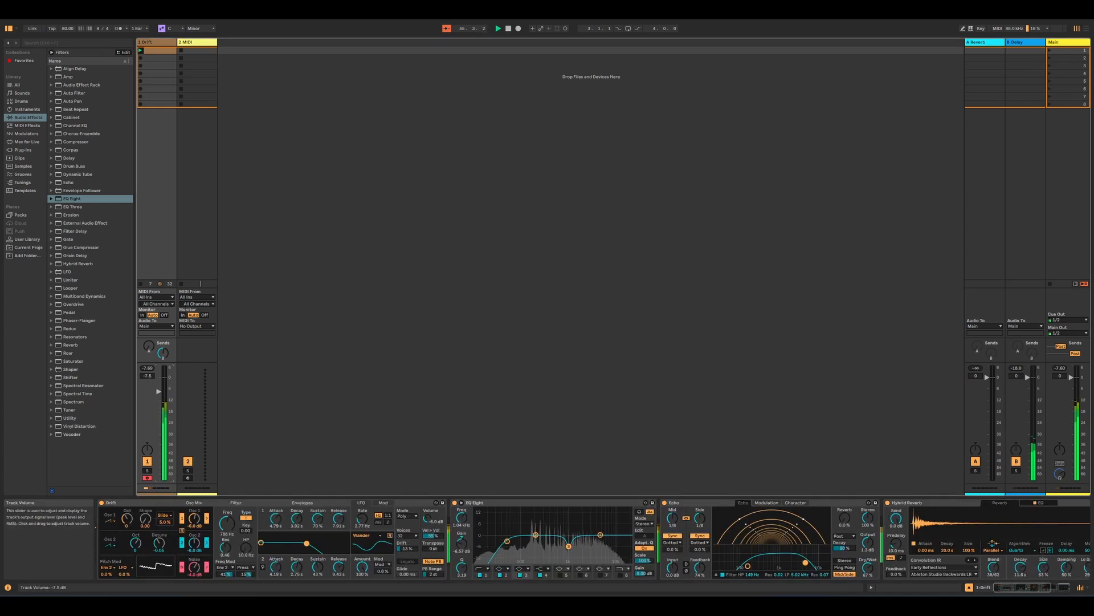
# Stop playback and load the Wavetable instrument onto the empty second MIDI track.
pyautogui.click(198, 46)
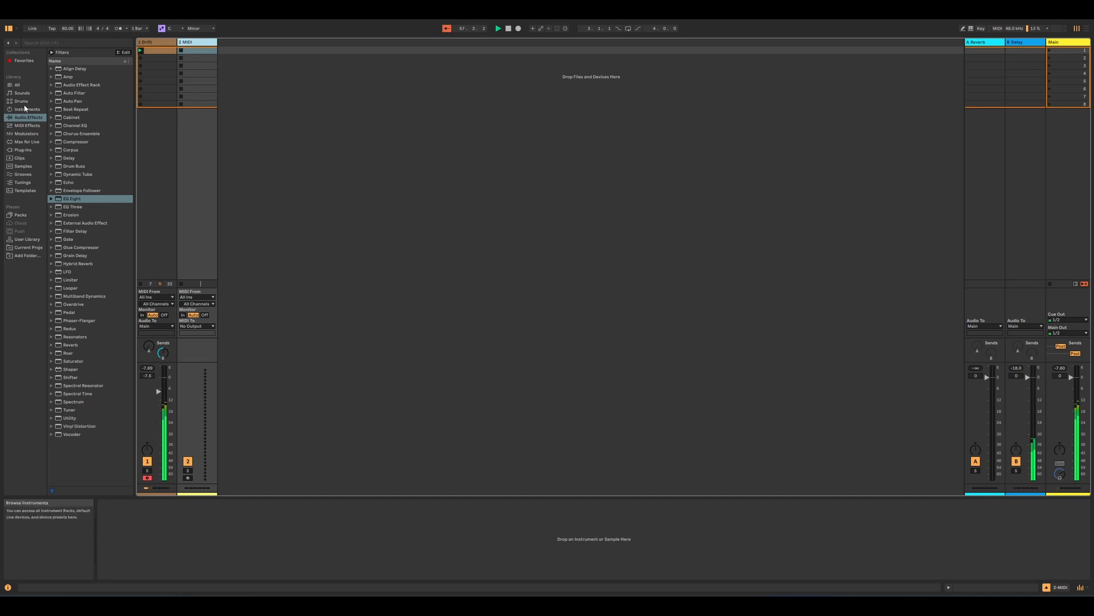
pyautogui.click(508, 30)
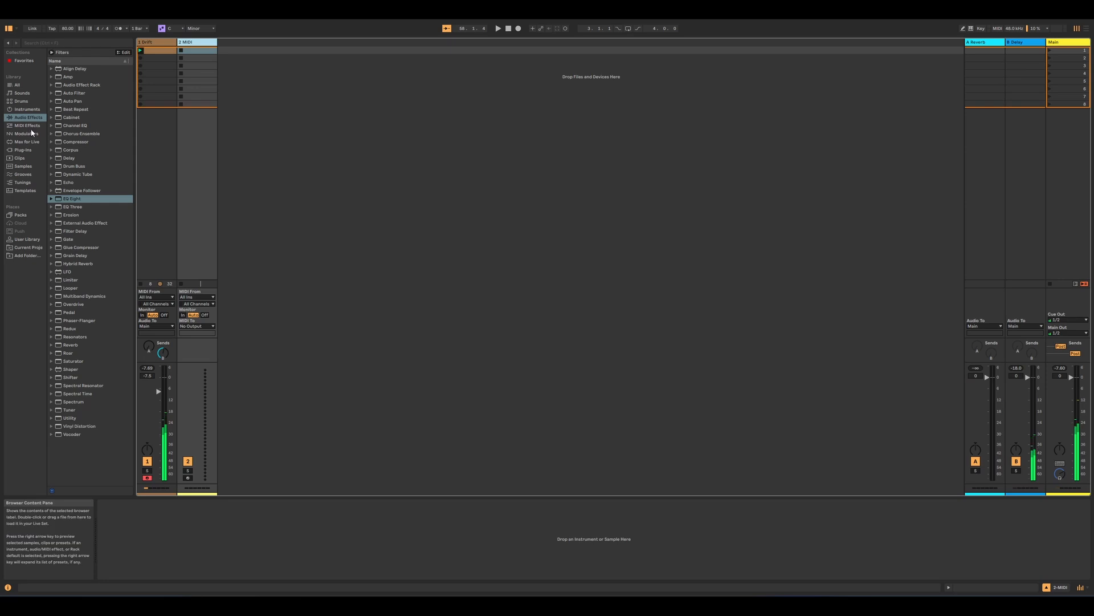
pyautogui.click(27, 109)
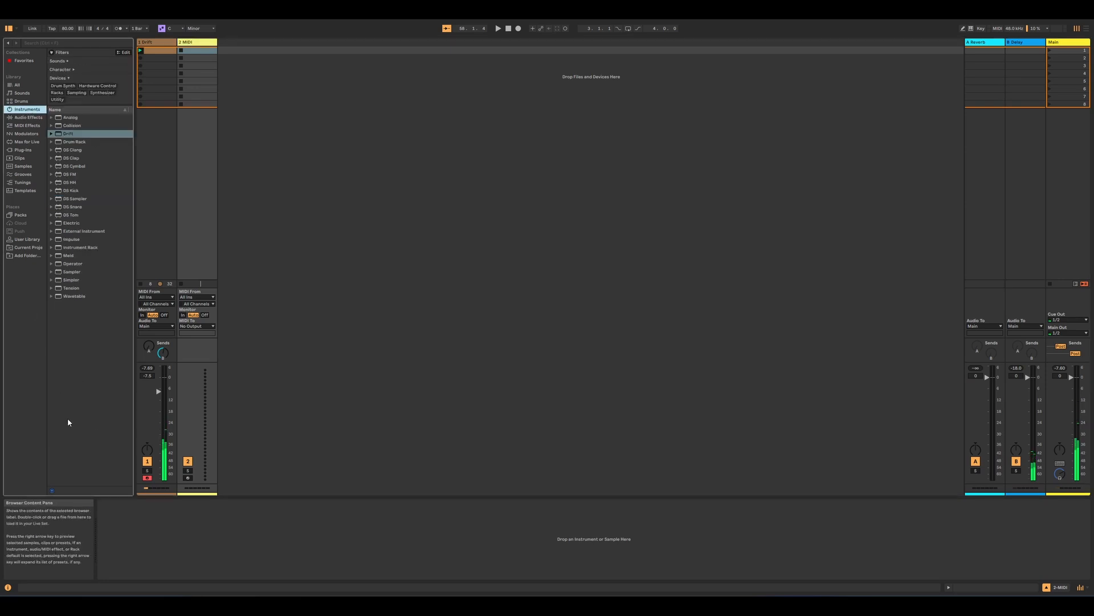
pyautogui.click(76, 295)
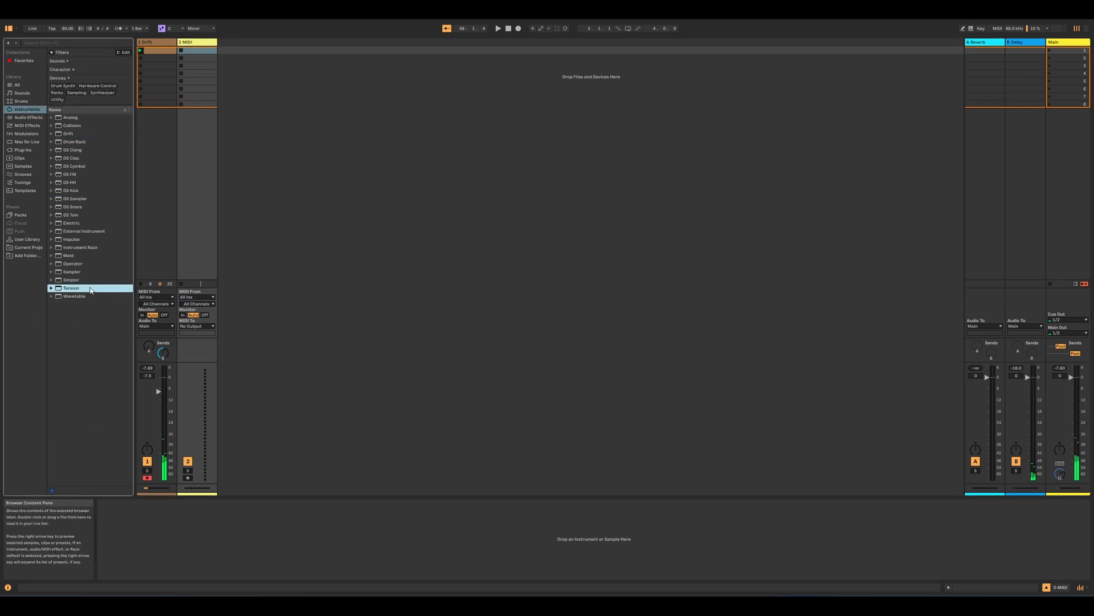
pyautogui.click(69, 288)
pyautogui.moveTo(73, 300); pyautogui.dragTo(89, 296)
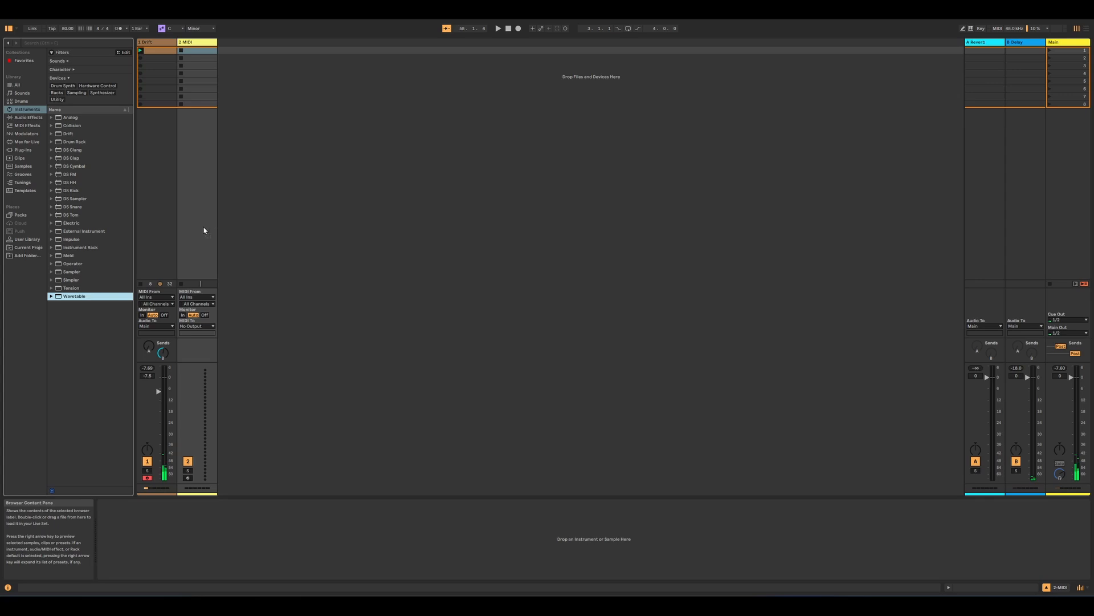
pyautogui.moveTo(204, 230); pyautogui.dragTo(203, 230)
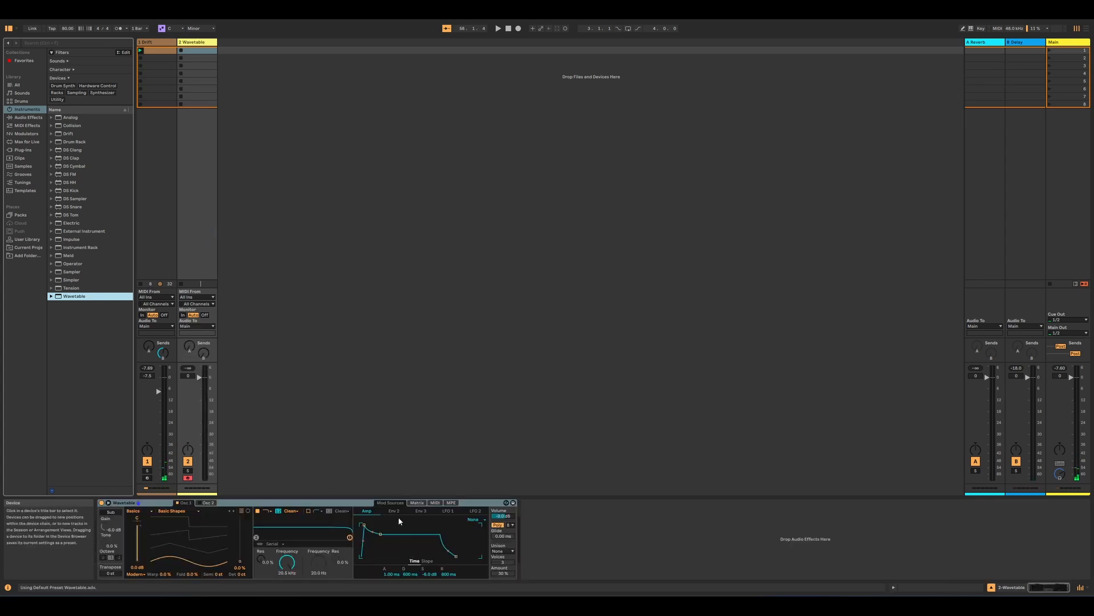
# Shape a Wavetable pluck with 470 ms amp decay, no sustain, oscillator 1 position at 50% and the filter cutoff at about 555 Hz.
pyautogui.moveTo(379, 534); pyautogui.dragTo(376, 556)
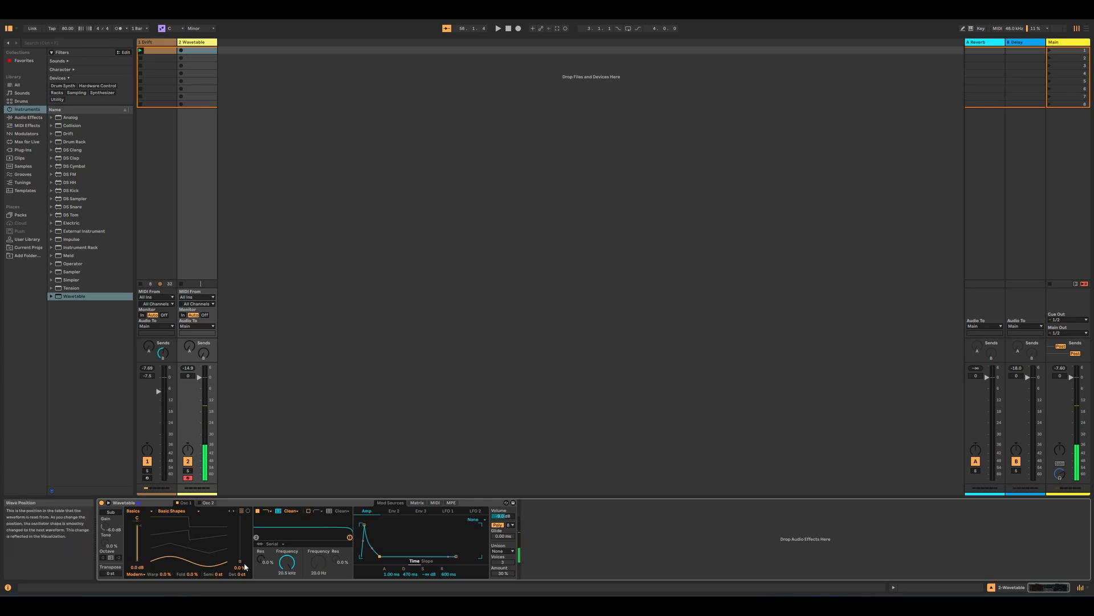
pyautogui.moveTo(241, 564); pyautogui.dragTo(241, 538)
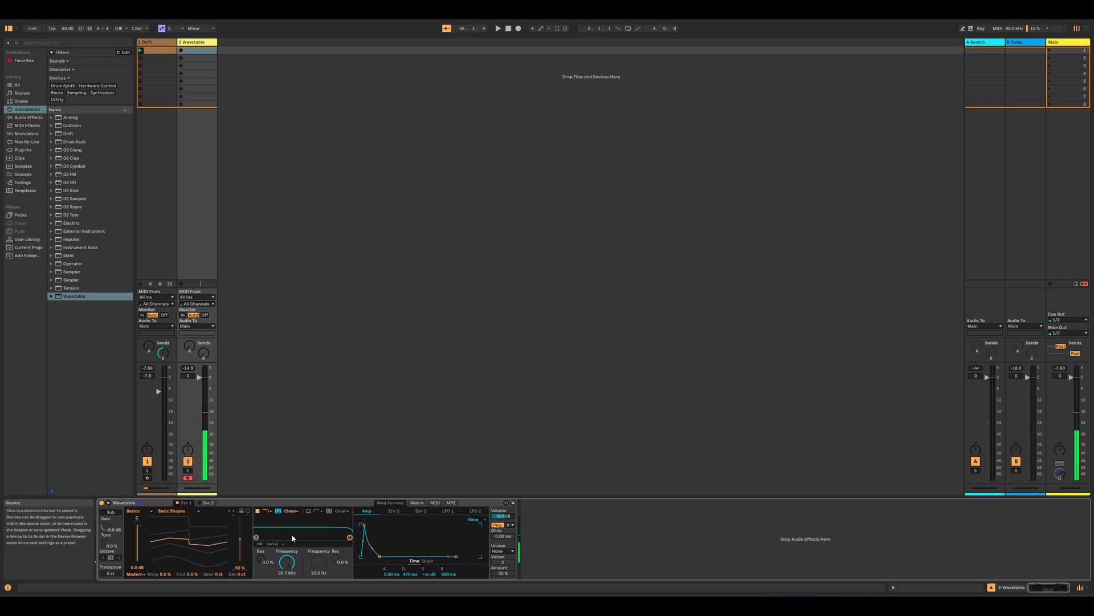
pyautogui.moveTo(350, 537); pyautogui.dragTo(300, 528)
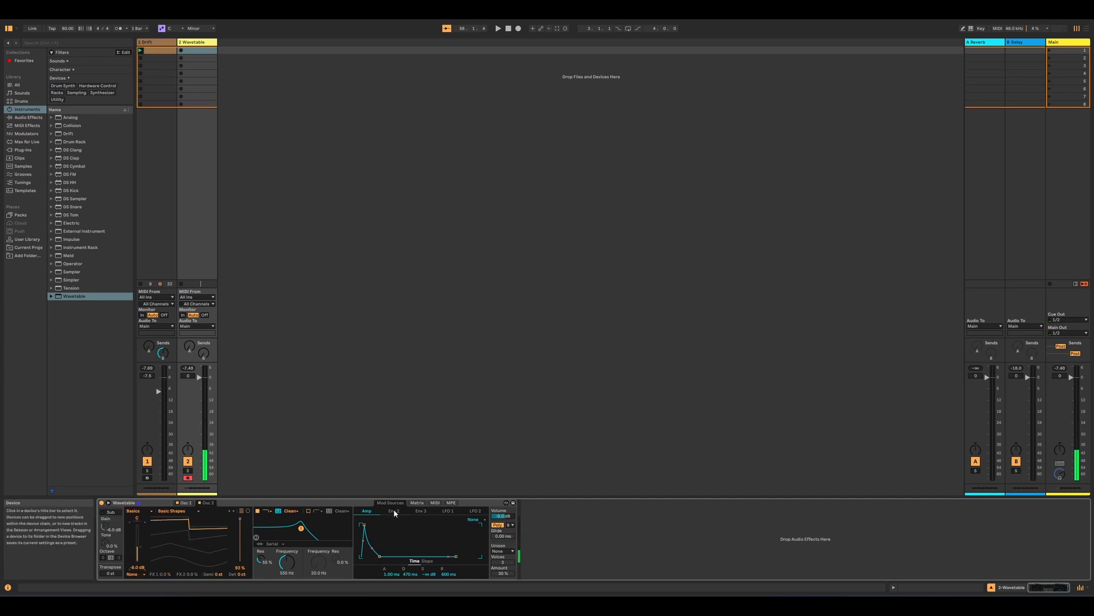
# Set Env 2 to a 111 ms decay with 0% sustain and route it to Filter 1 Freq in the modulation matrix.
pyautogui.click(394, 511)
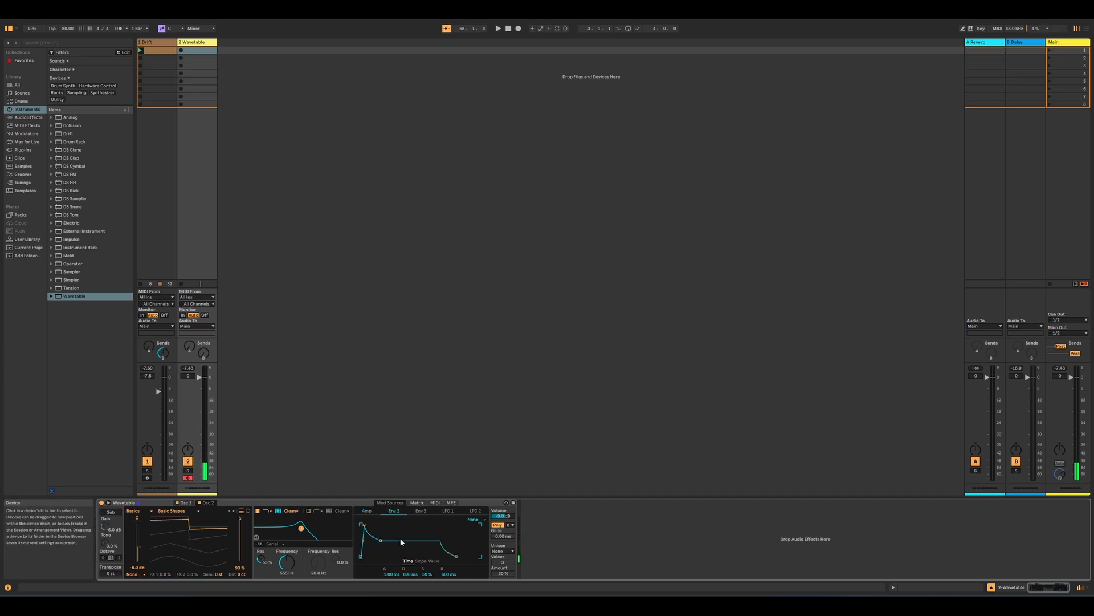
pyautogui.moveTo(381, 542); pyautogui.dragTo(383, 556)
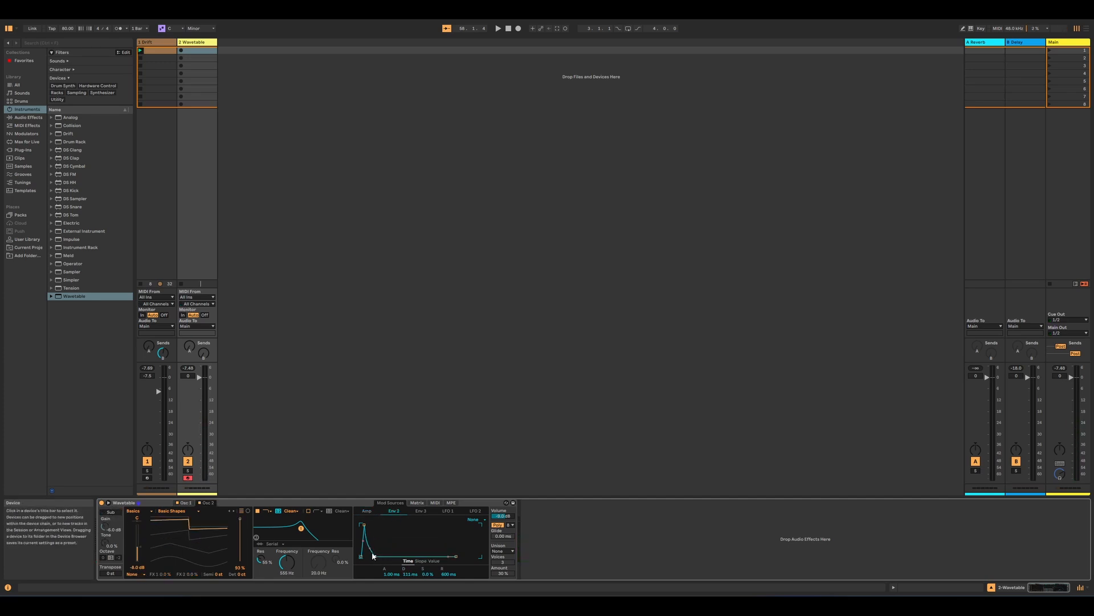
pyautogui.click(417, 503)
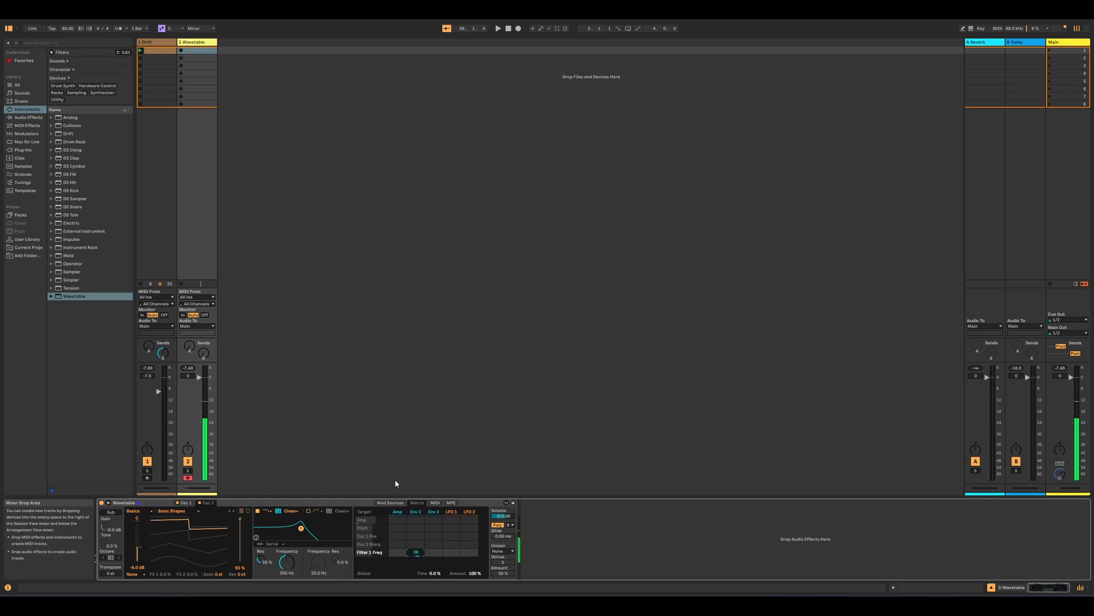
# Set Wavetable's unison mode to Shimmer and lower the unison amount to about 26%.
pyautogui.click(502, 550)
pyautogui.click(504, 520)
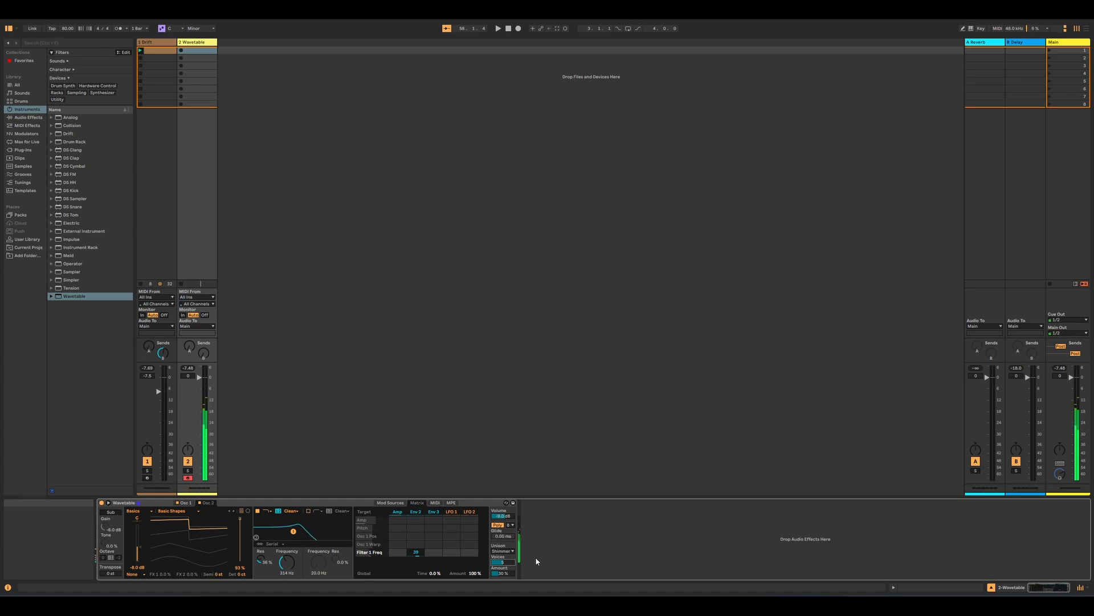
pyautogui.moveTo(503, 573); pyautogui.dragTo(503, 584)
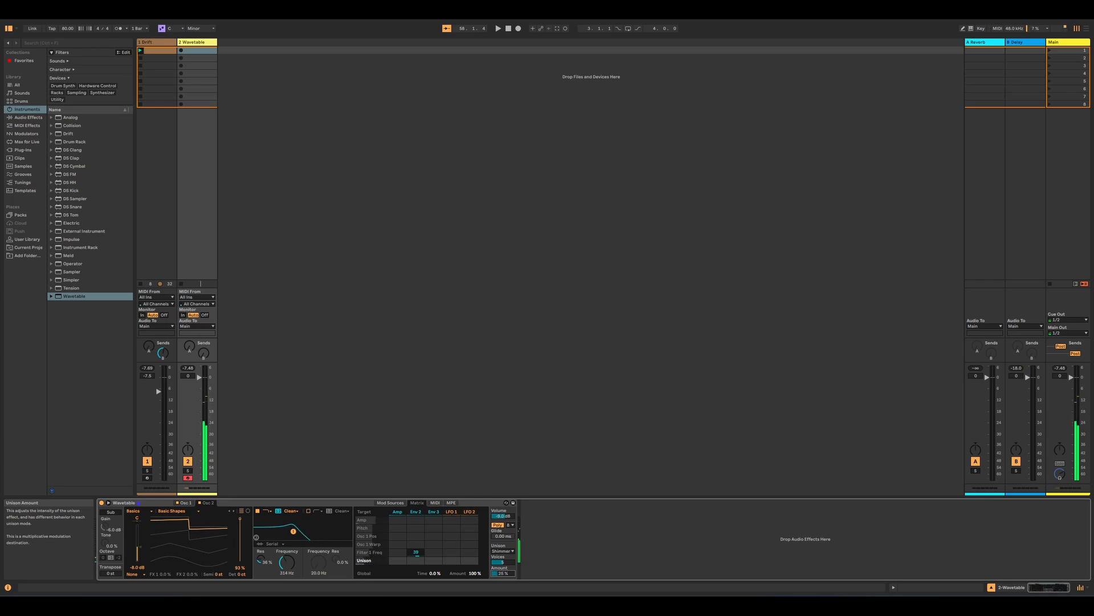
pyautogui.moveTo(503, 573); pyautogui.dragTo(503, 571)
# Add a Utility effect after Wavetable and narrow its width to about 38%.
pyautogui.hotkey('ctrl', 'f')
pyautogui.write('util')
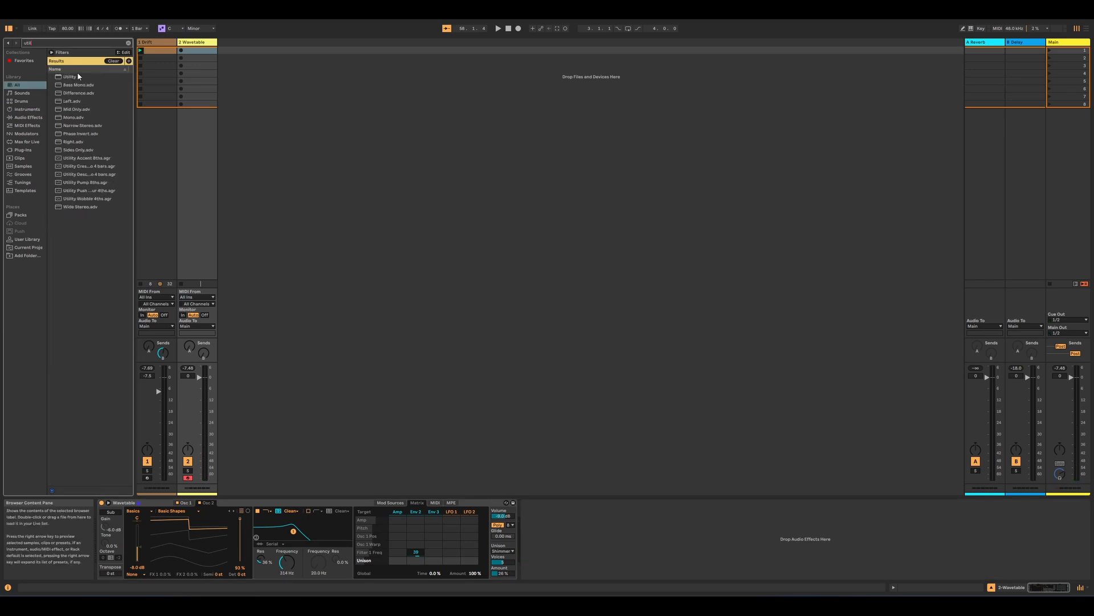
pyautogui.doubleClick(81, 77)
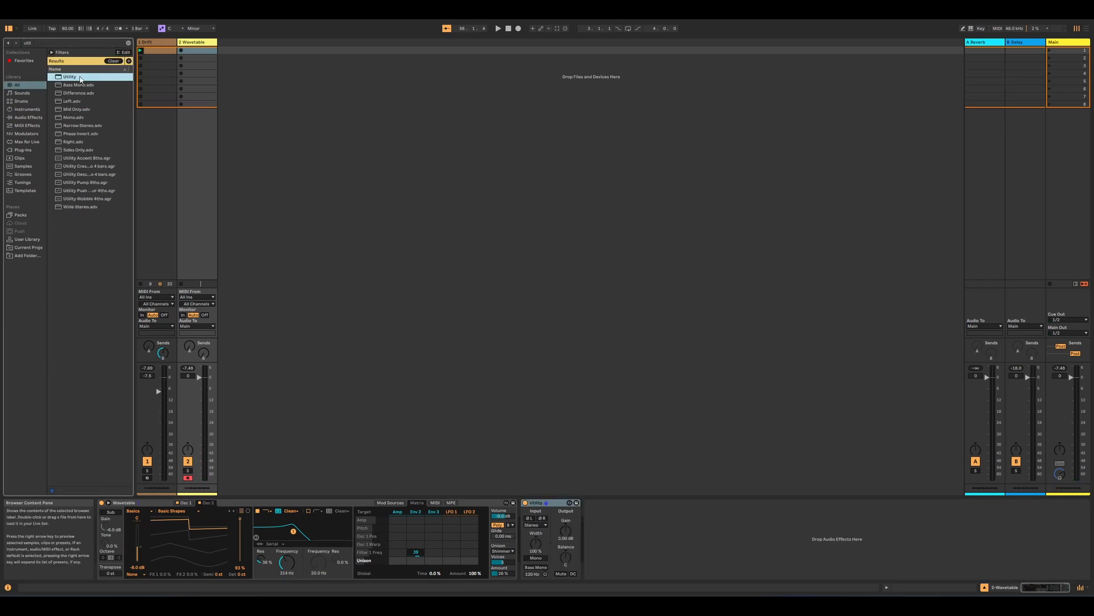
pyautogui.moveTo(545, 551); pyautogui.dragTo(545, 570)
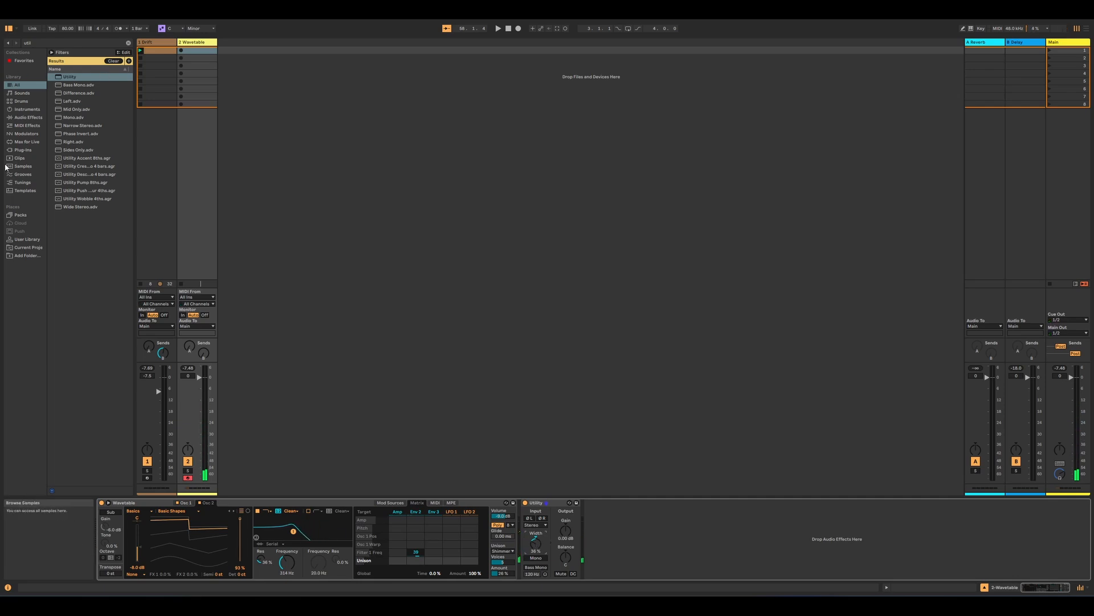
# Add the Echo audio effect after Utility on the Wavetable track.
pyautogui.click(27, 118)
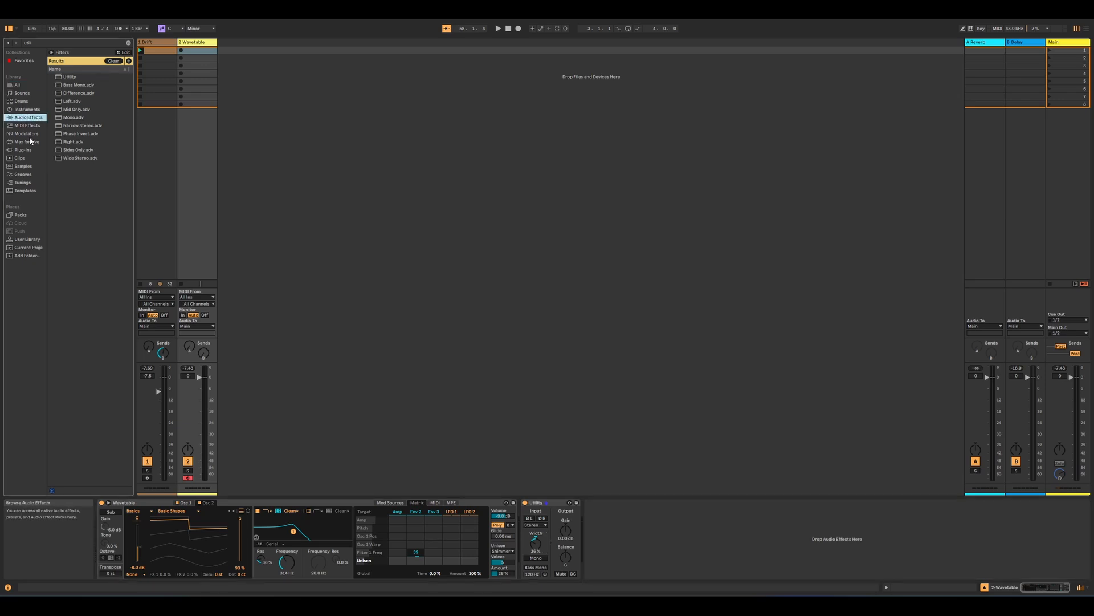
pyautogui.click(114, 61)
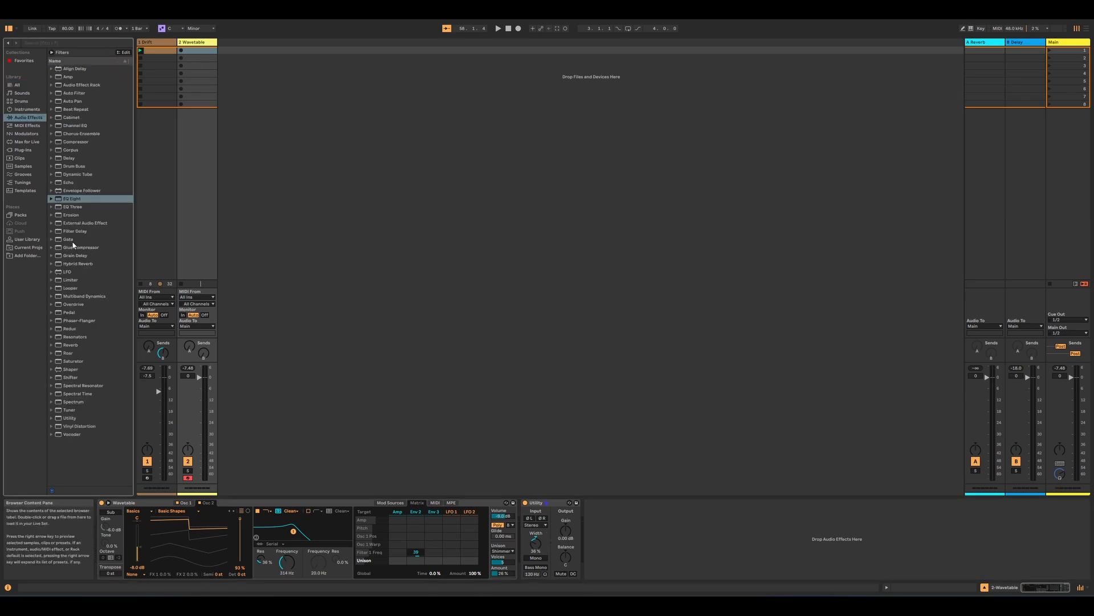
pyautogui.moveTo(73, 184); pyautogui.dragTo(488, 465)
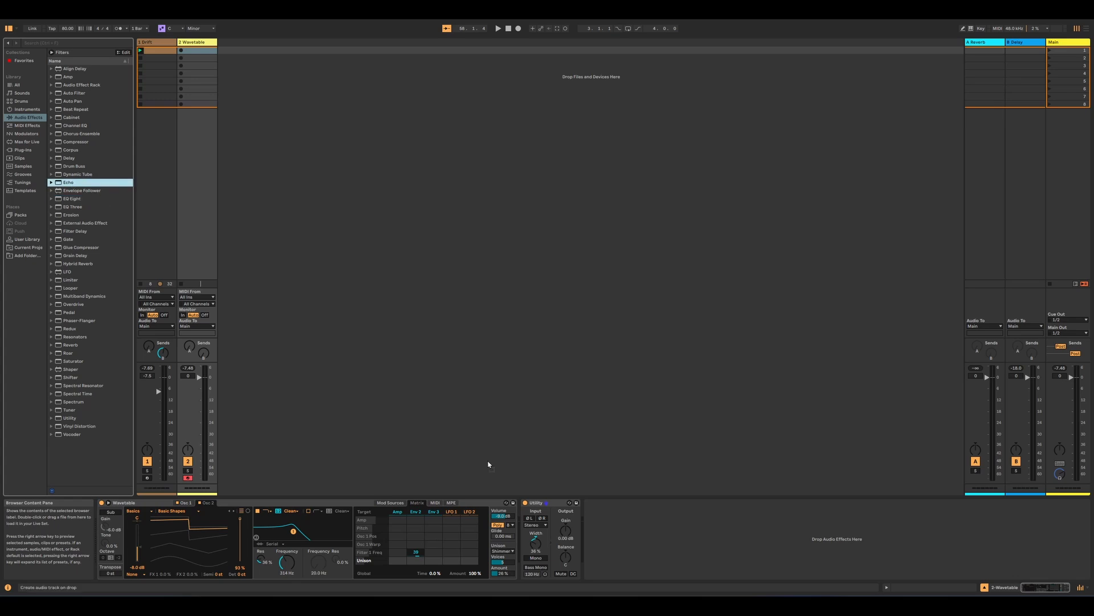
pyautogui.moveTo(615, 532); pyautogui.dragTo(616, 532)
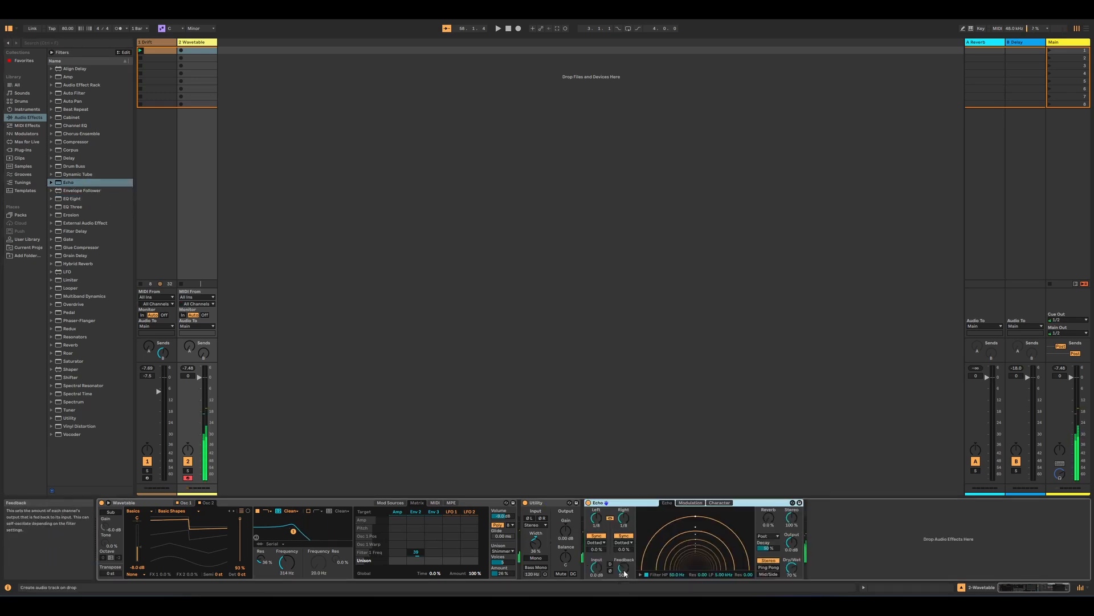
# Raise Echo's feedback, narrow its stereo width to 74%, and move Utility behind Echo in the device chain.
pyautogui.moveTo(628, 572); pyautogui.dragTo(627, 570)
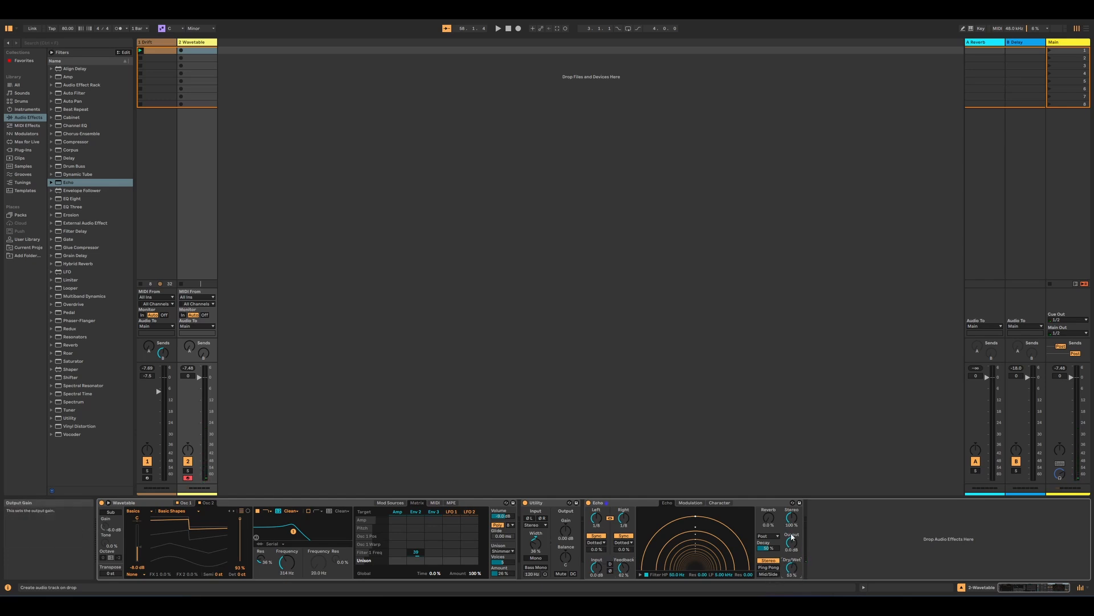
pyautogui.moveTo(792, 517); pyautogui.dragTo(792, 524)
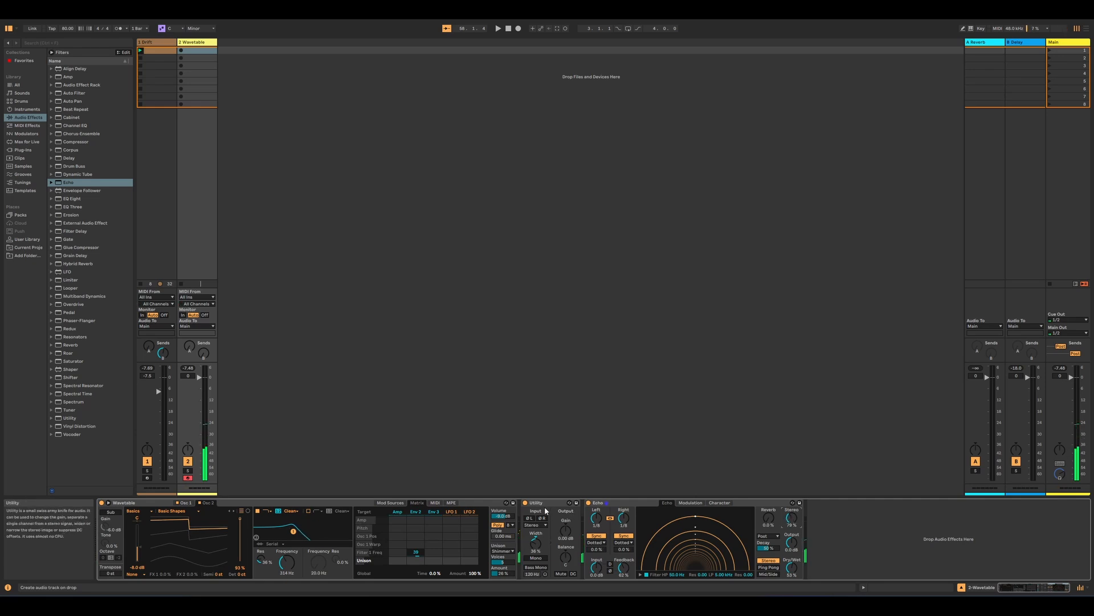
pyautogui.moveTo(551, 503); pyautogui.dragTo(587, 510)
pyautogui.moveTo(836, 530); pyautogui.dragTo(815, 531)
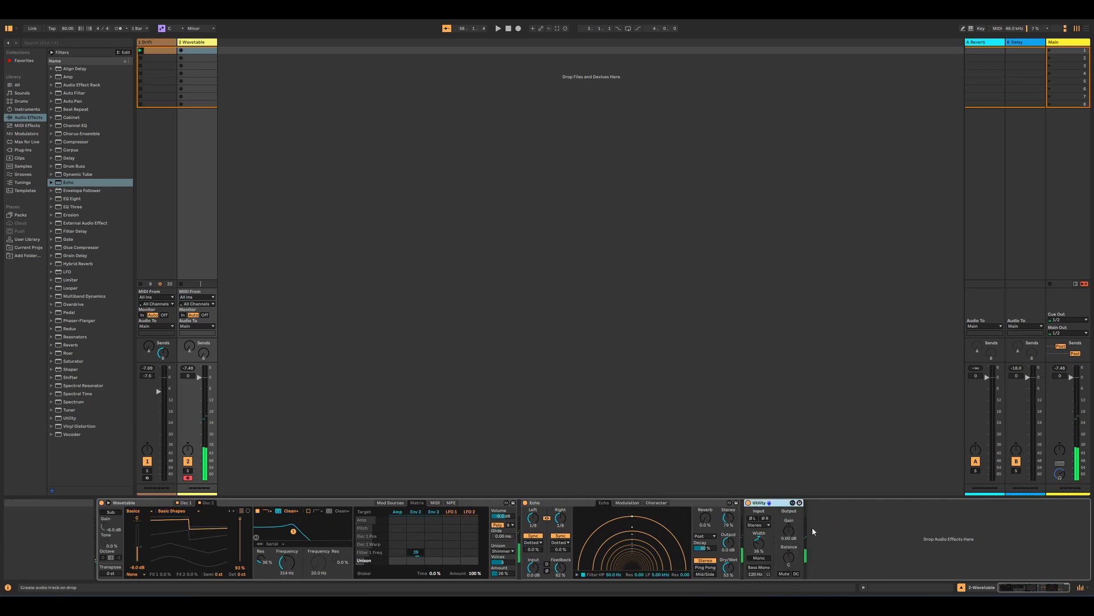
# Create a one-bar clip on the Wavetable track, generate a Rhythm pattern of C1 notes in it, and launch the clip.
pyautogui.hotkey('ctrl', 'shift', 'm')
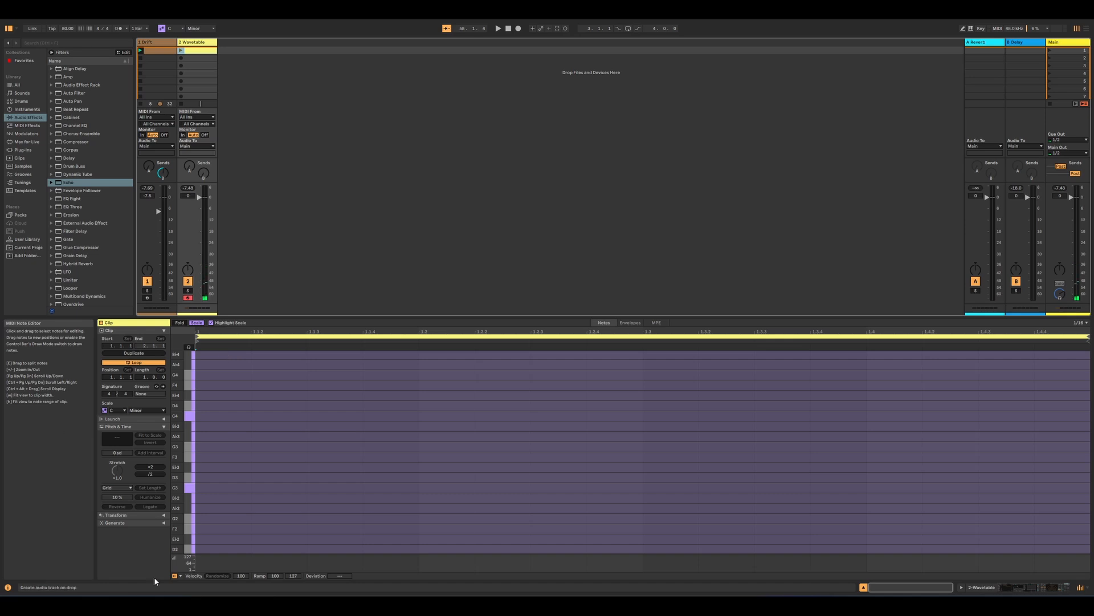
pyautogui.click(163, 523)
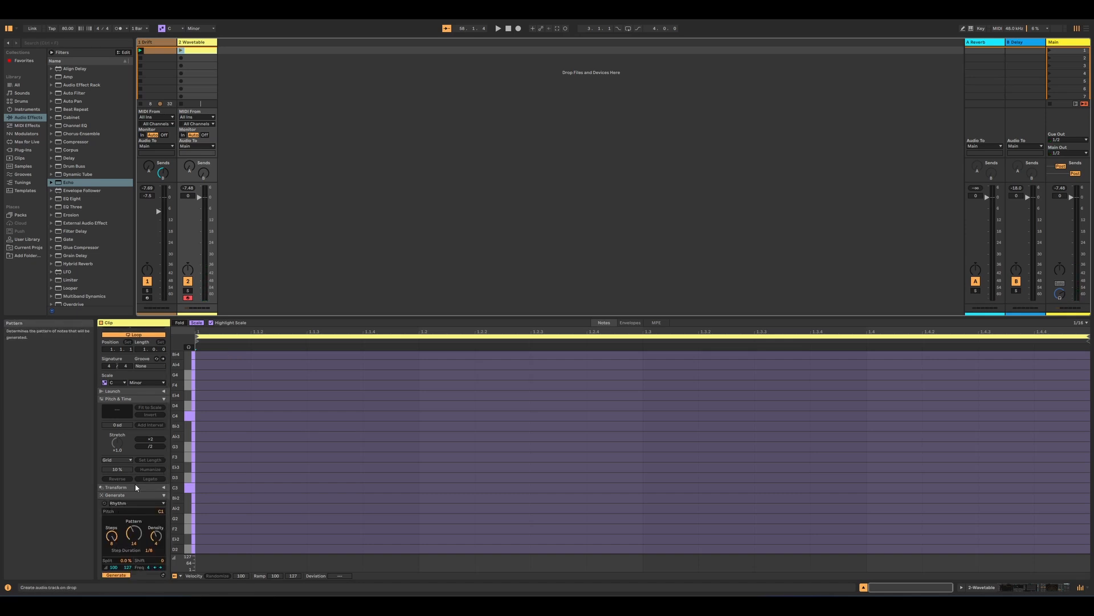
pyautogui.click(118, 575)
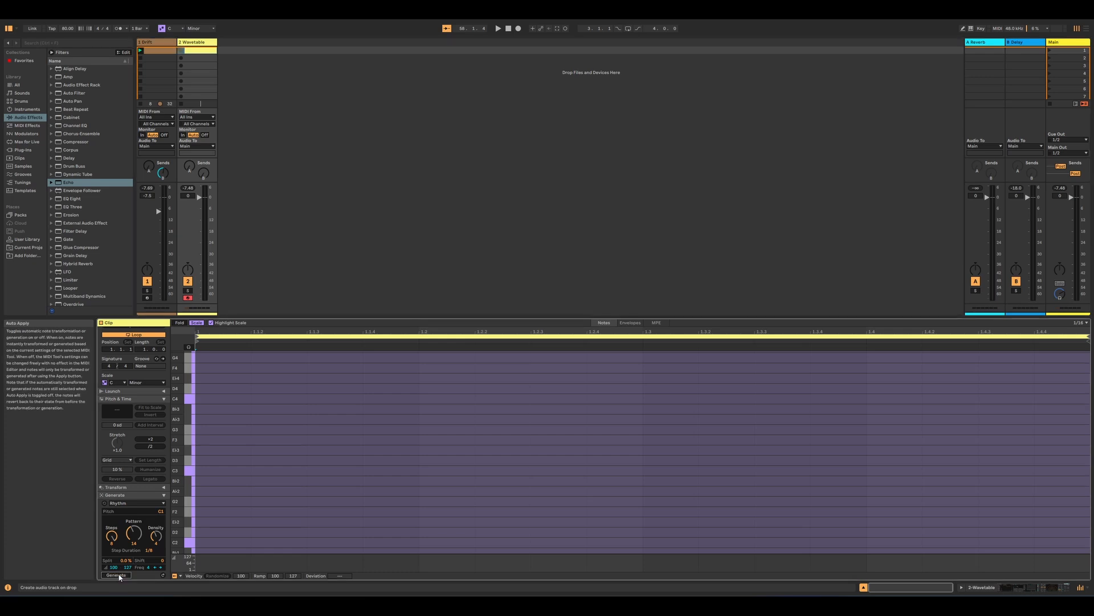
pyautogui.scroll(-5, 230, 484)
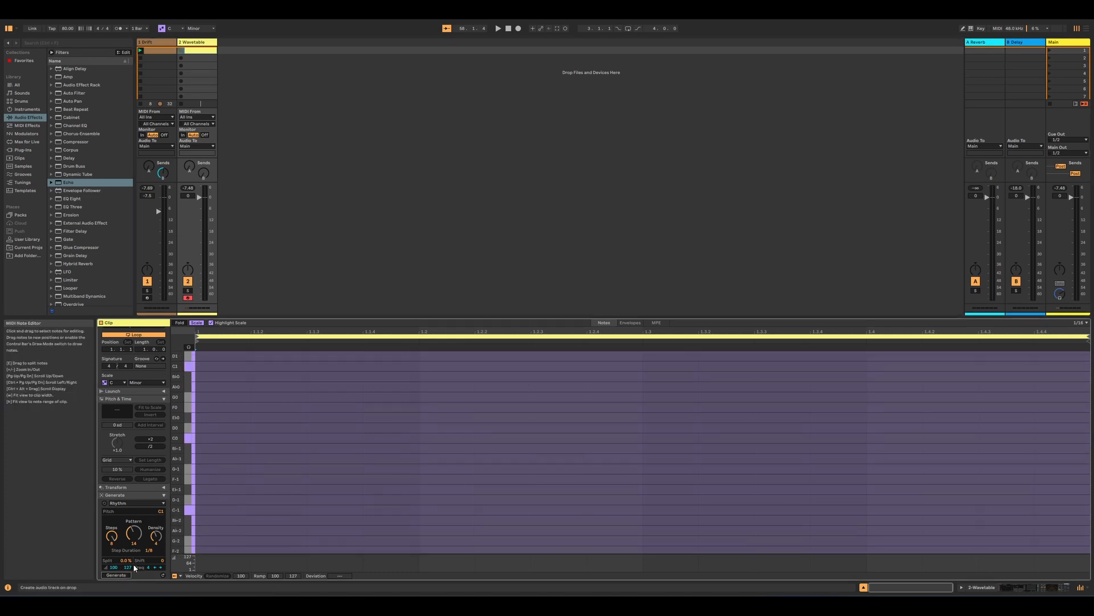
pyautogui.click(126, 576)
pyautogui.scroll(2, 257, 476)
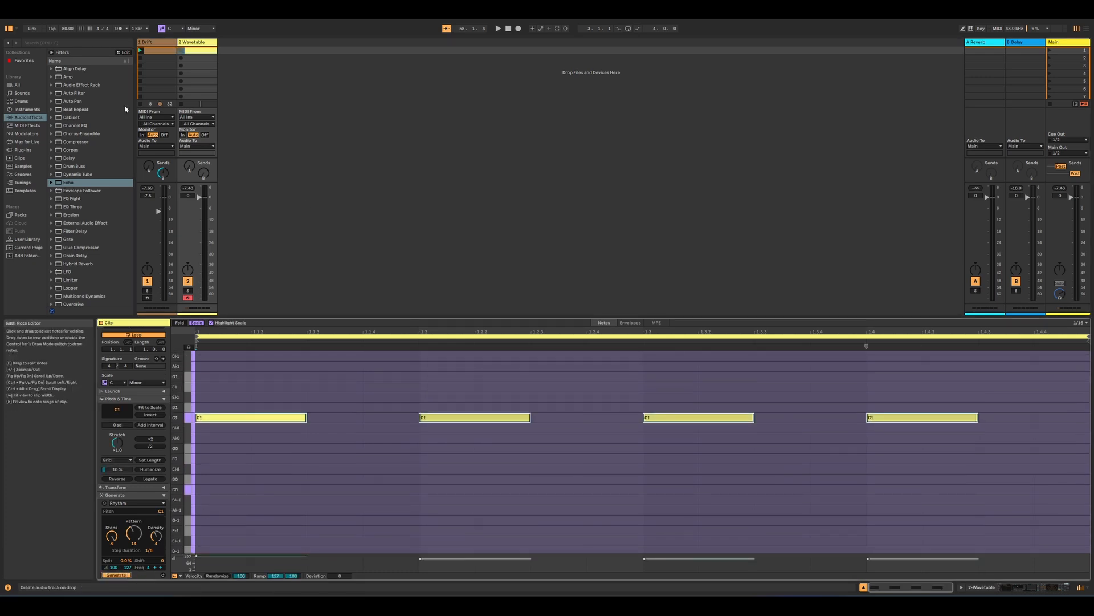
pyautogui.click(181, 51)
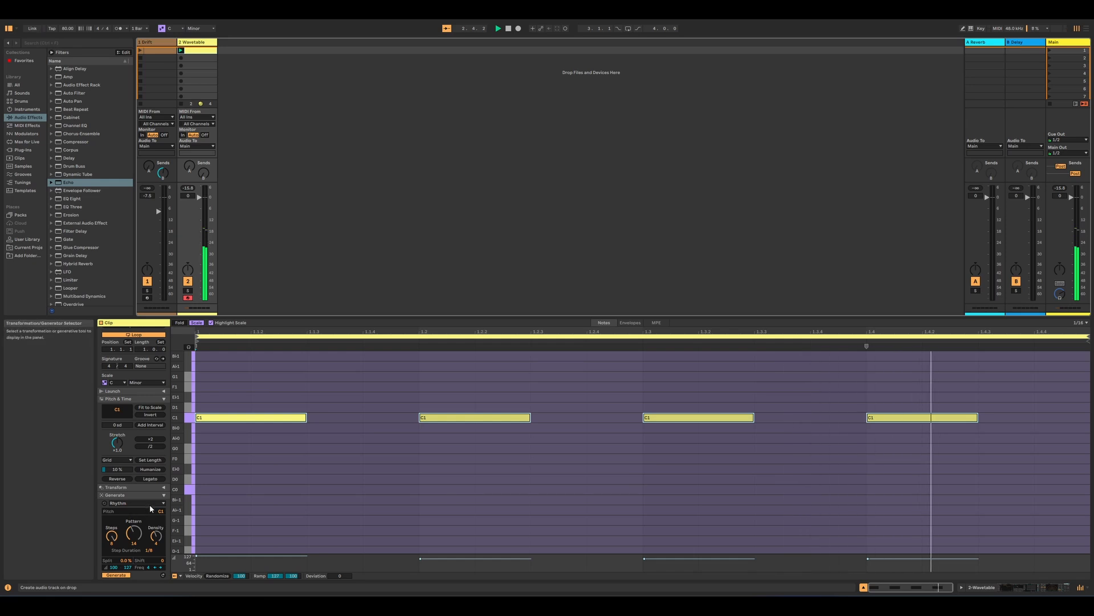
# Generate a four-bar Seed pattern in the pluck clip, pitched C3 to C5, with 4 voices and about 10% density.
pyautogui.moveTo(151, 509); pyautogui.dragTo(151, 498)
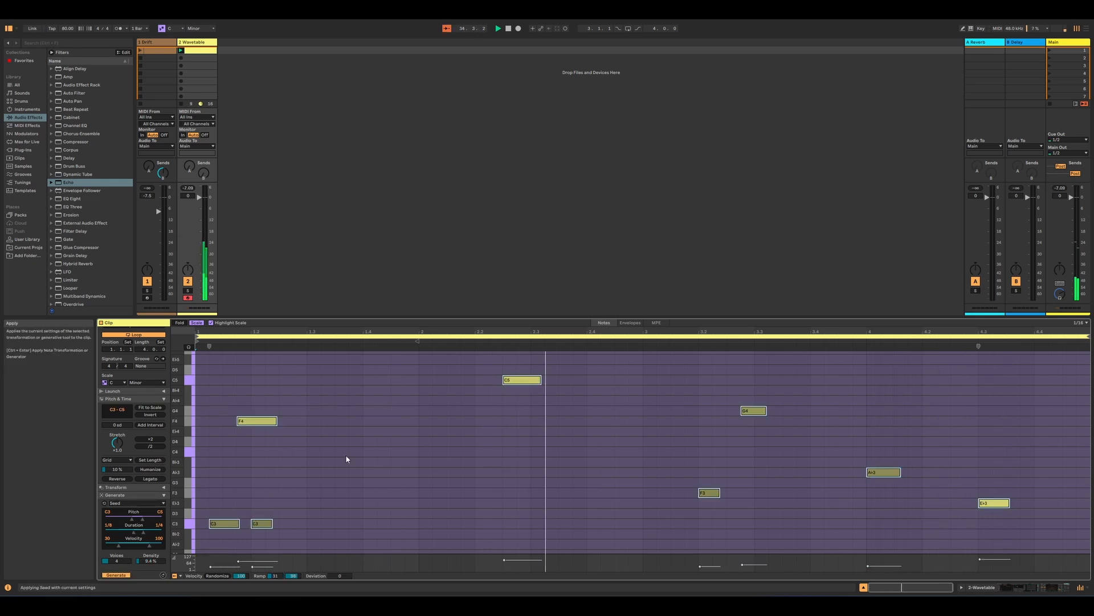
pyautogui.scroll(-2, 394, 452)
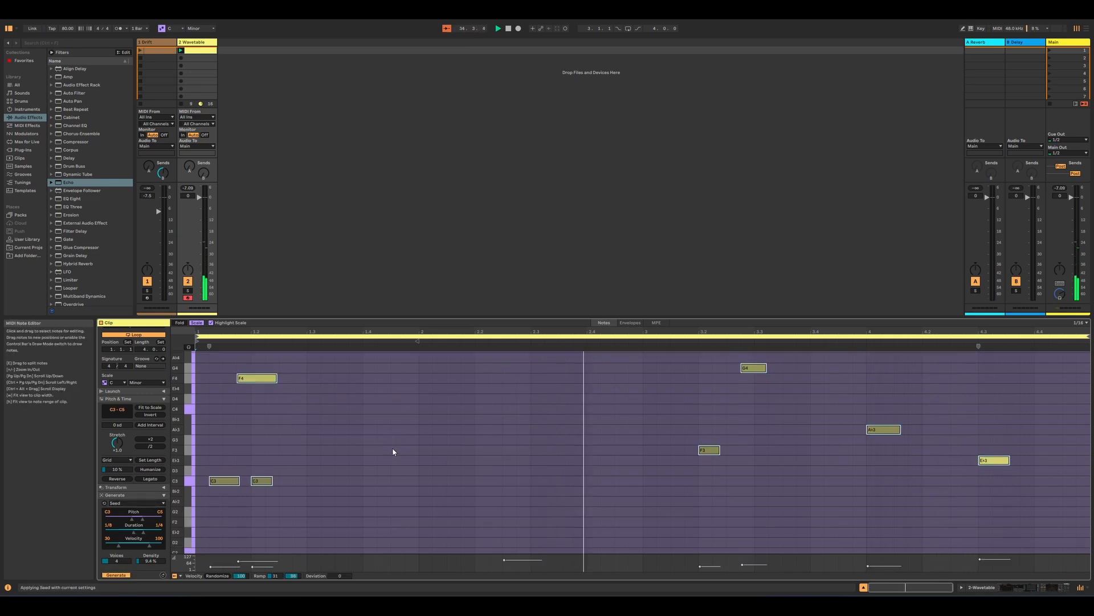
pyautogui.scroll(2, 393, 452)
pyautogui.moveTo(421, 316); pyautogui.dragTo(419, 160)
pyautogui.scroll(3, 379, 364)
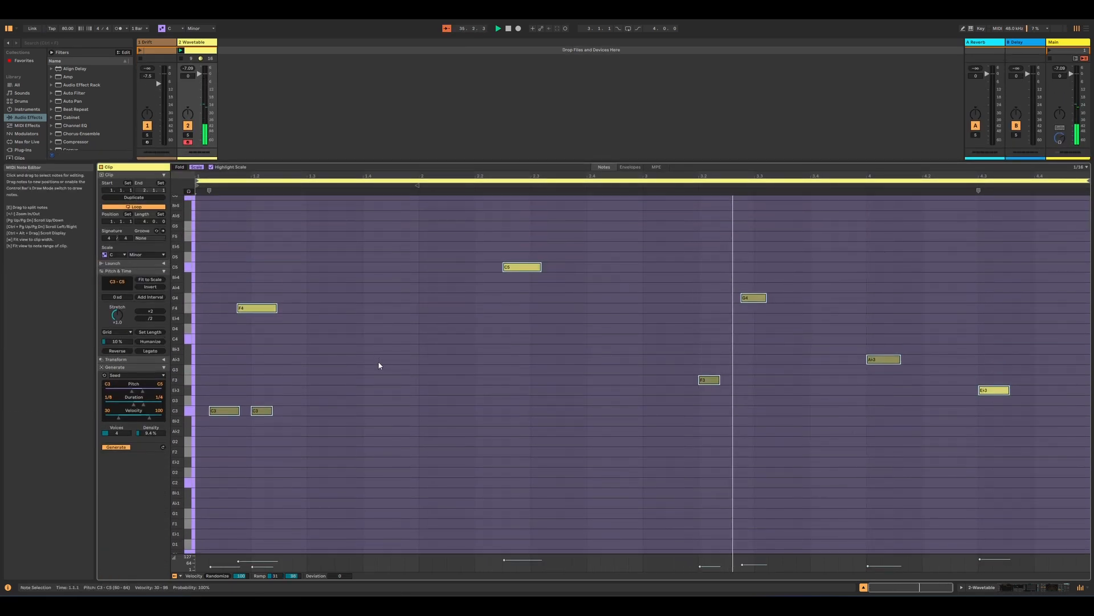
pyautogui.scroll(3, 376, 377)
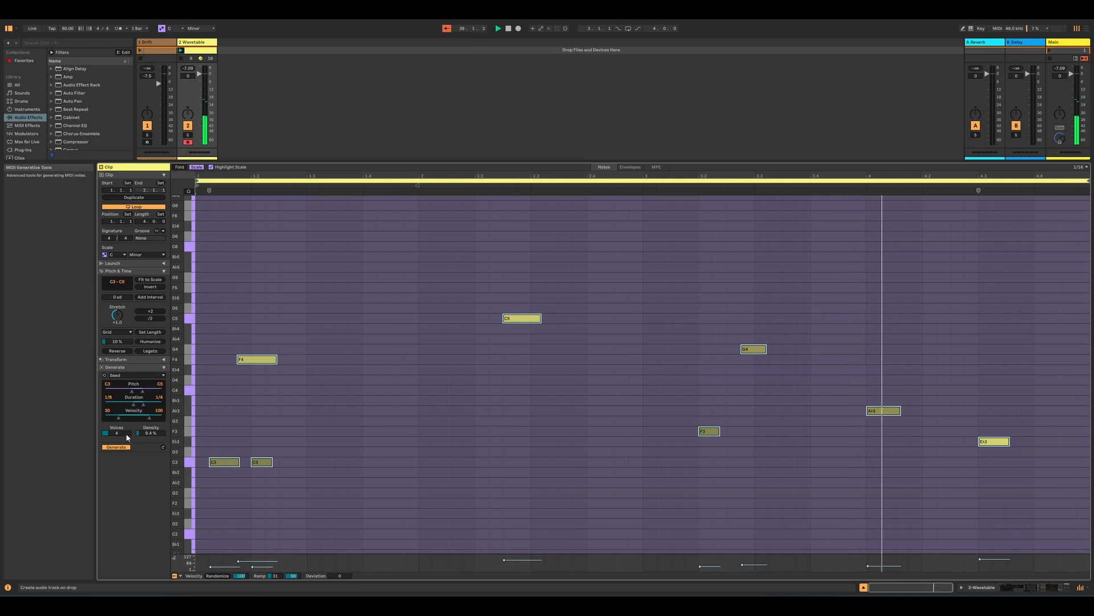
pyautogui.moveTo(149, 433); pyautogui.dragTo(147, 419)
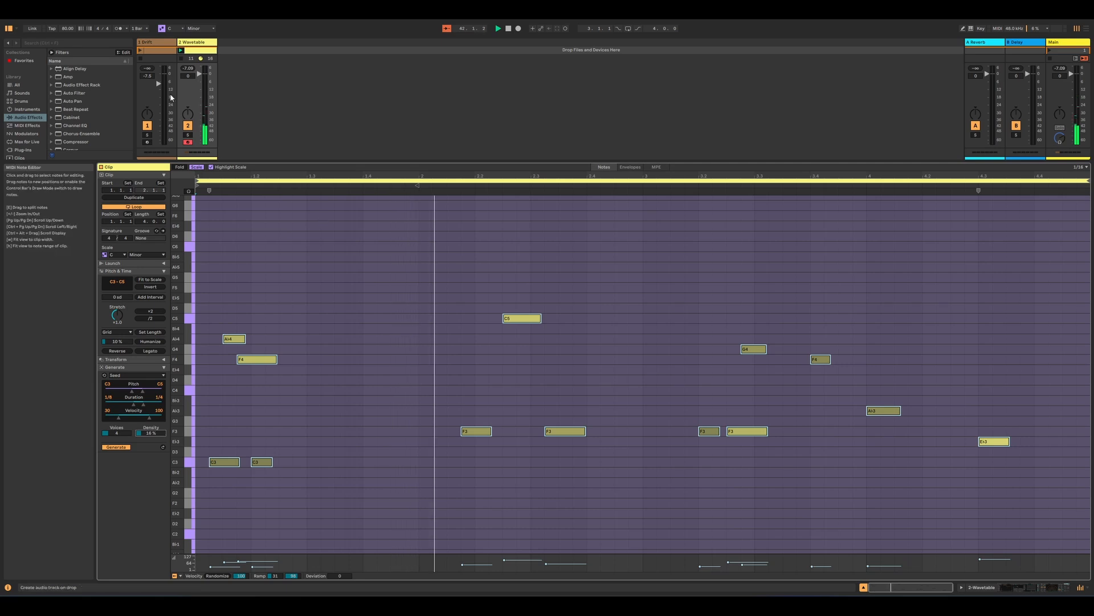
# With the Drift clip launched, lower the Drift track to about -12 dB and raise the Wavetable track's send to A Reverb.
pyautogui.click(140, 52)
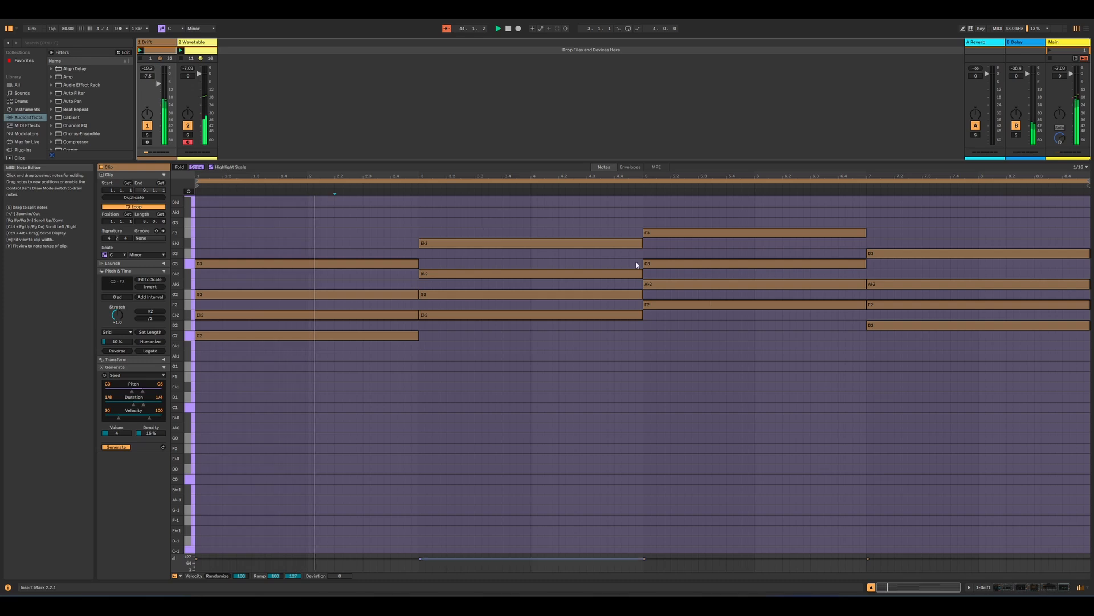
pyautogui.moveTo(708, 162); pyautogui.dragTo(700, 383)
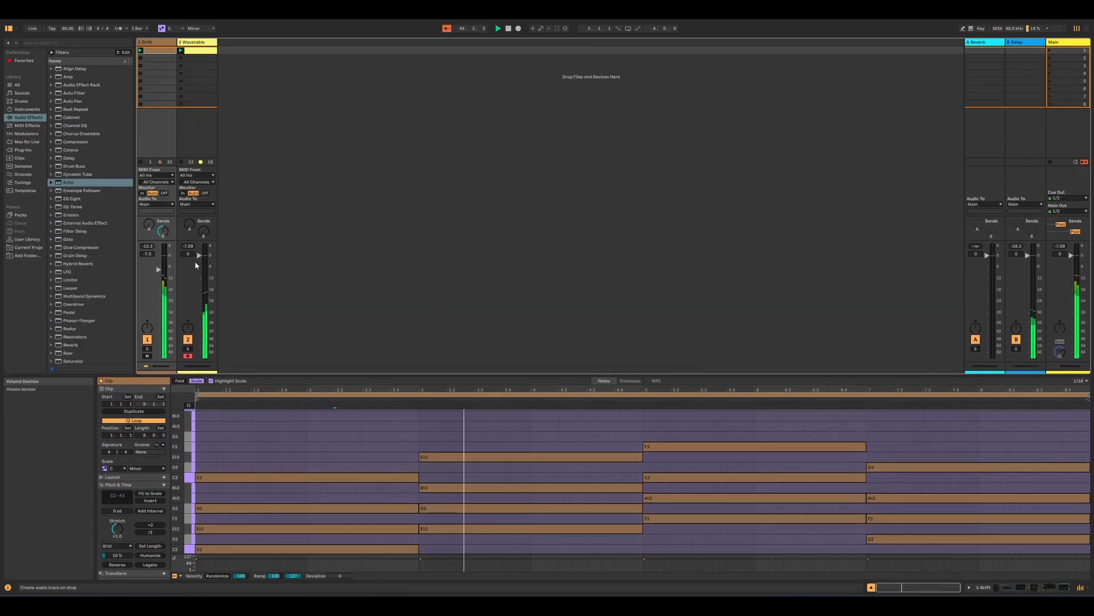
pyautogui.moveTo(155, 283); pyautogui.dragTo(155, 292)
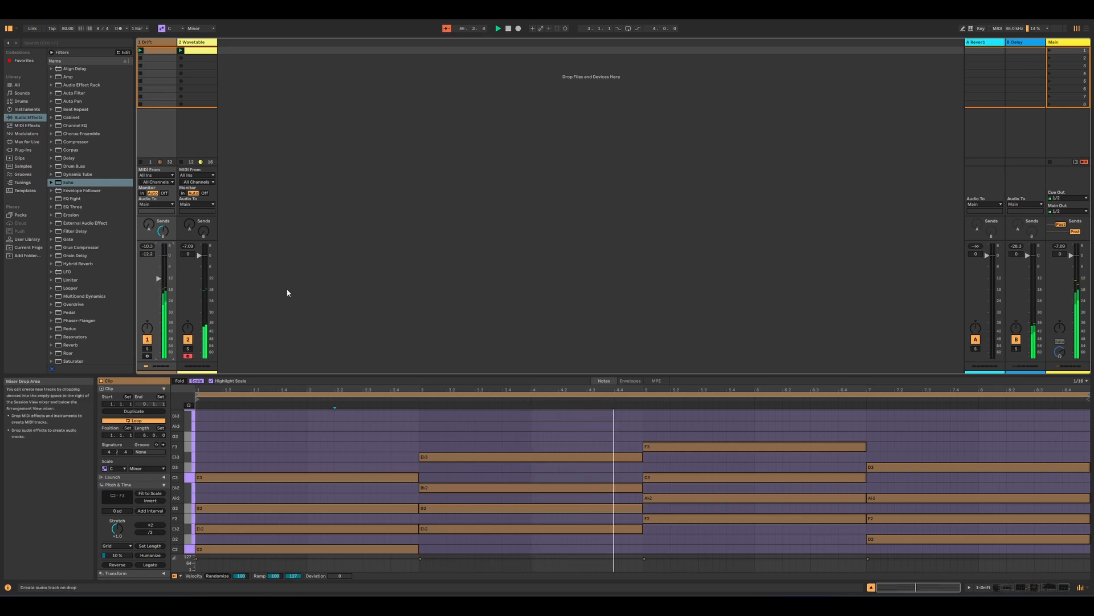
pyautogui.moveTo(189, 227); pyautogui.dragTo(189, 164)
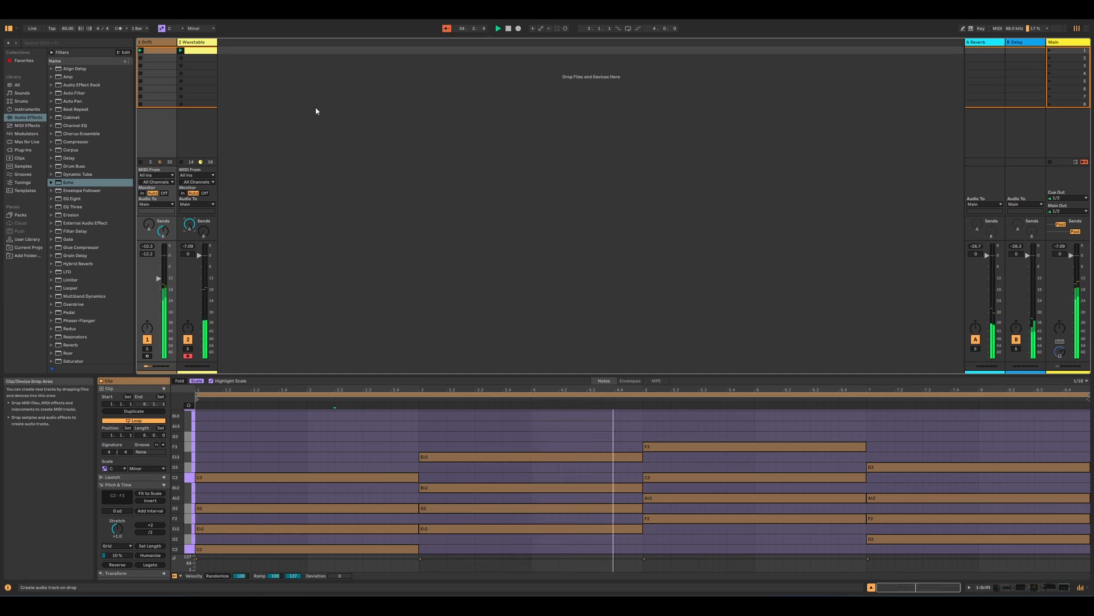
# Insert a third MIDI track and load the Wavetable instrument on it.
pyautogui.rightClick(246, 56)
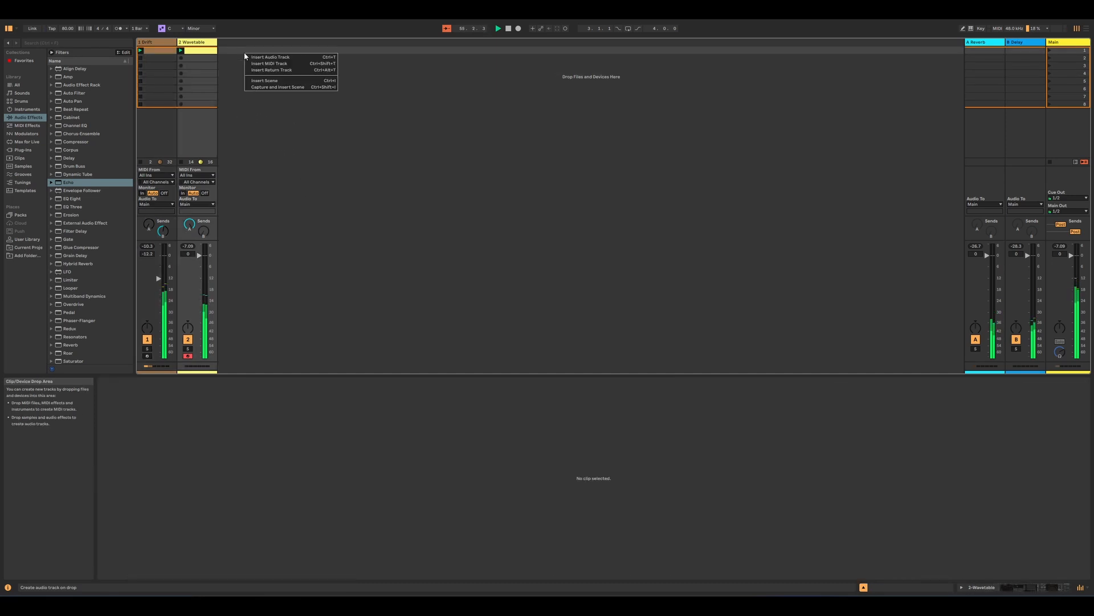
pyautogui.click(280, 64)
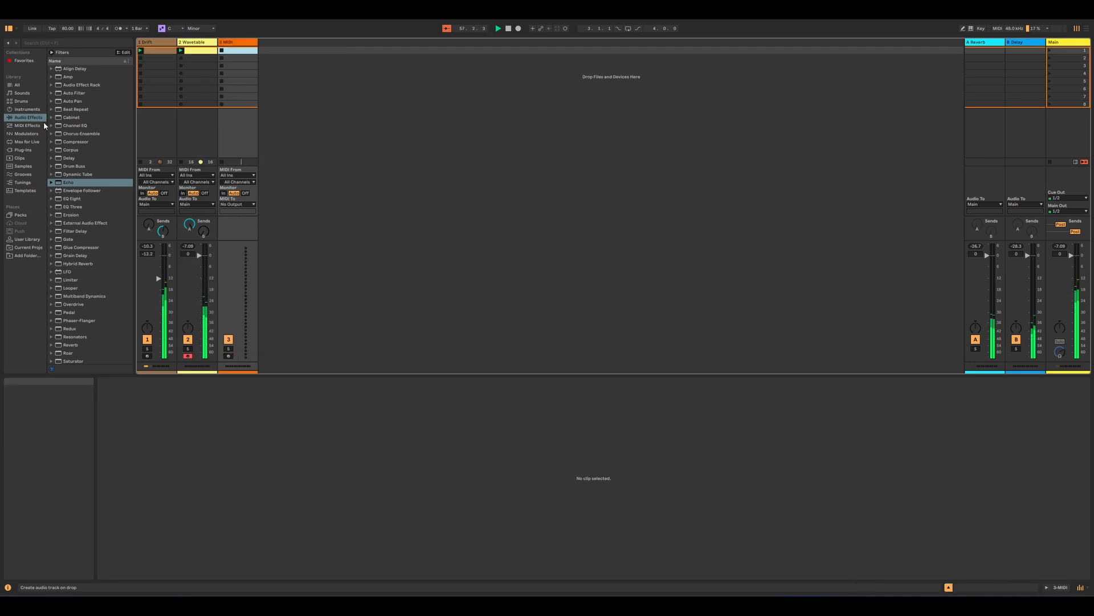
pyautogui.click(26, 109)
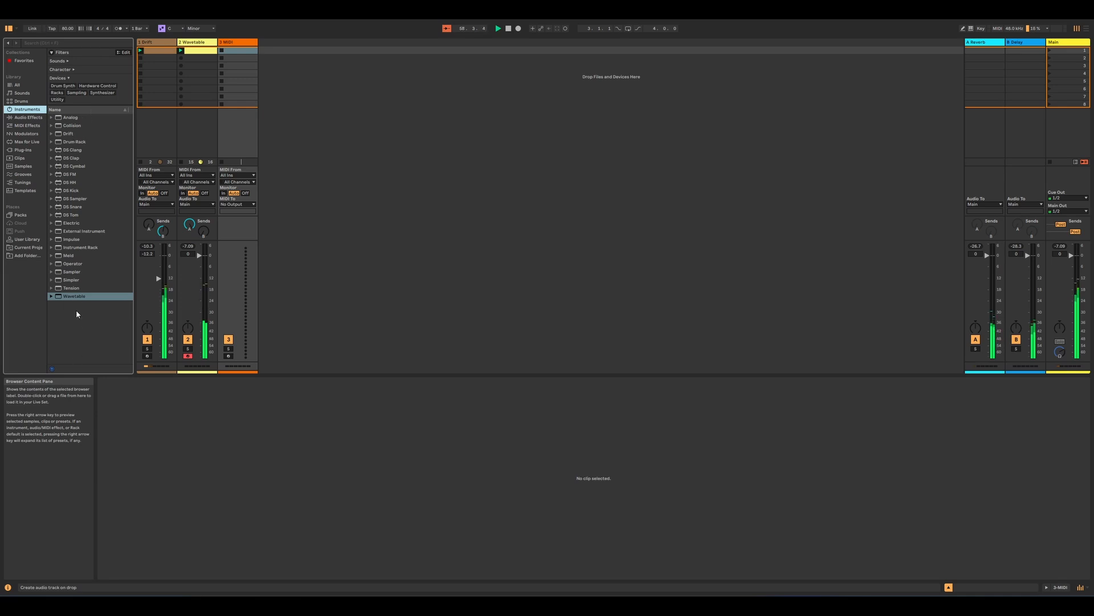
pyautogui.moveTo(77, 298); pyautogui.dragTo(300, 241)
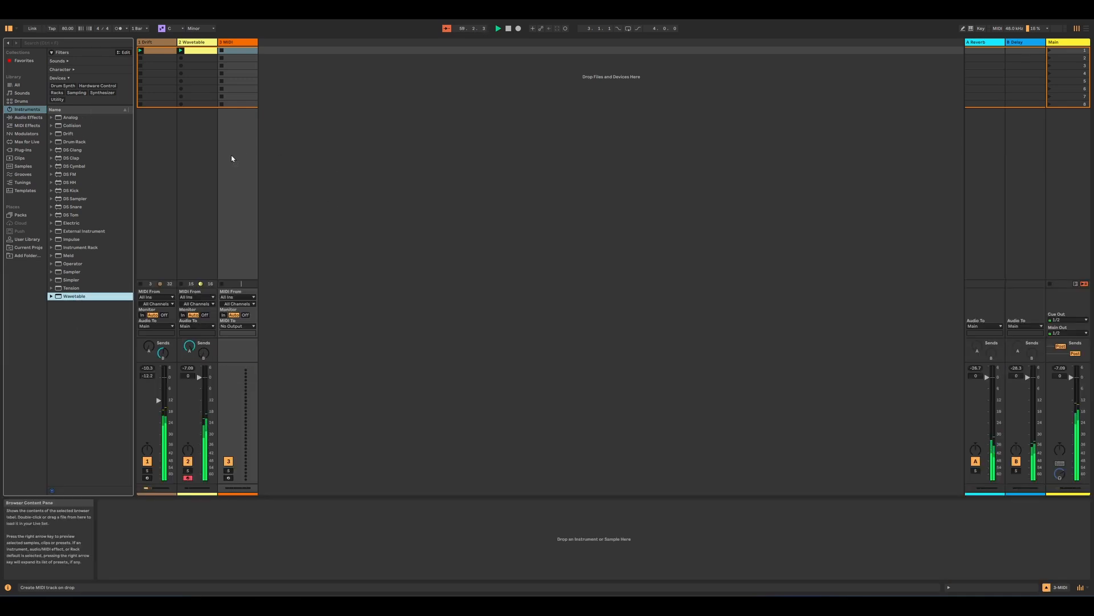
pyautogui.moveTo(231, 158); pyautogui.dragTo(240, 149)
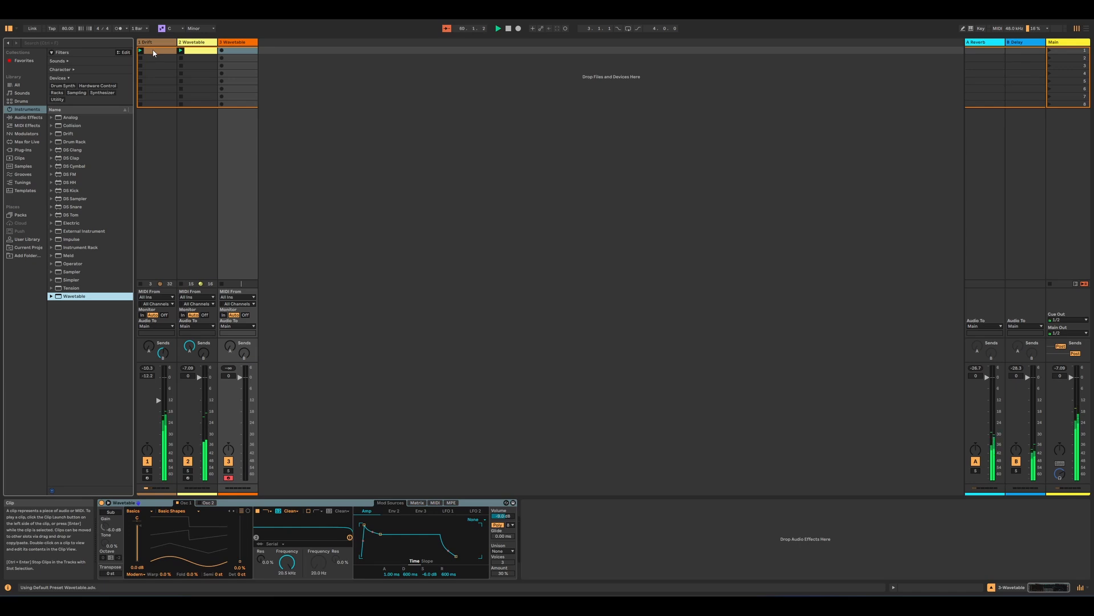
# Copy the Drift clip to the third track and reduce it to each chord's lowest note, transposed down an octave.
pyautogui.moveTo(153, 52); pyautogui.dragTo(244, 51)
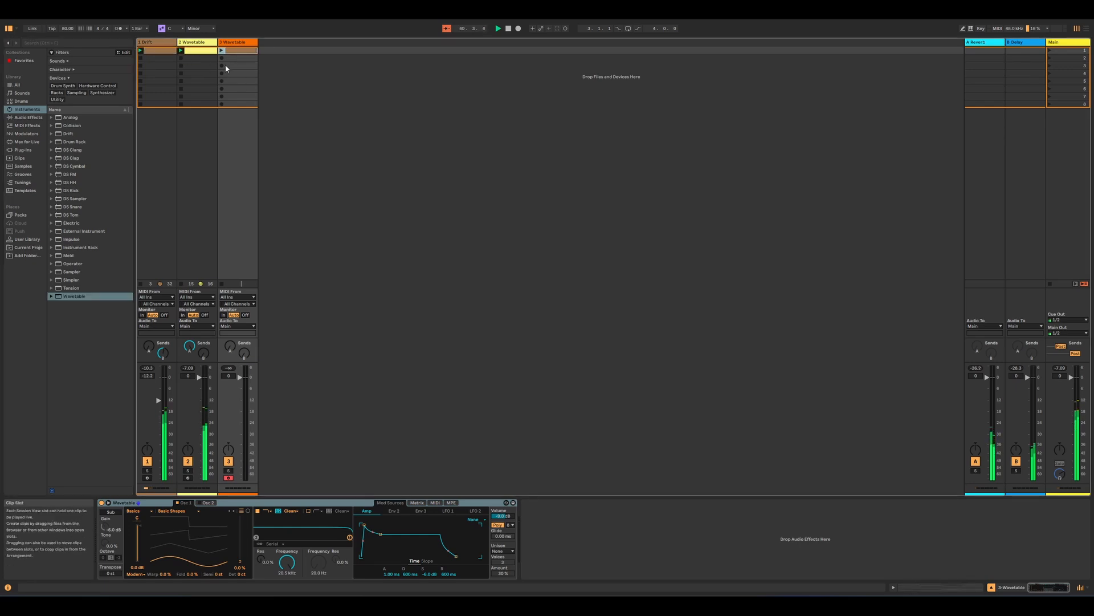
pyautogui.doubleClick(236, 50)
pyautogui.moveTo(249, 420); pyautogui.dragTo(349, 537)
pyautogui.moveTo(488, 421); pyautogui.dragTo(496, 515)
pyautogui.moveTo(702, 425); pyautogui.dragTo(901, 529)
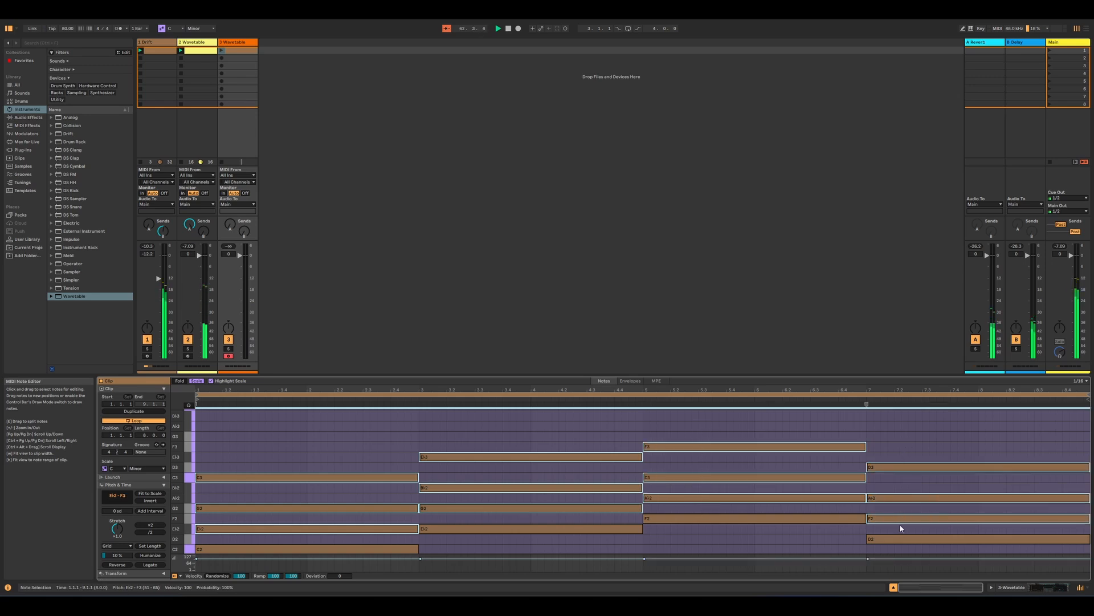
pyautogui.press('Delete')
pyautogui.hotkey('ctrl', 'a')
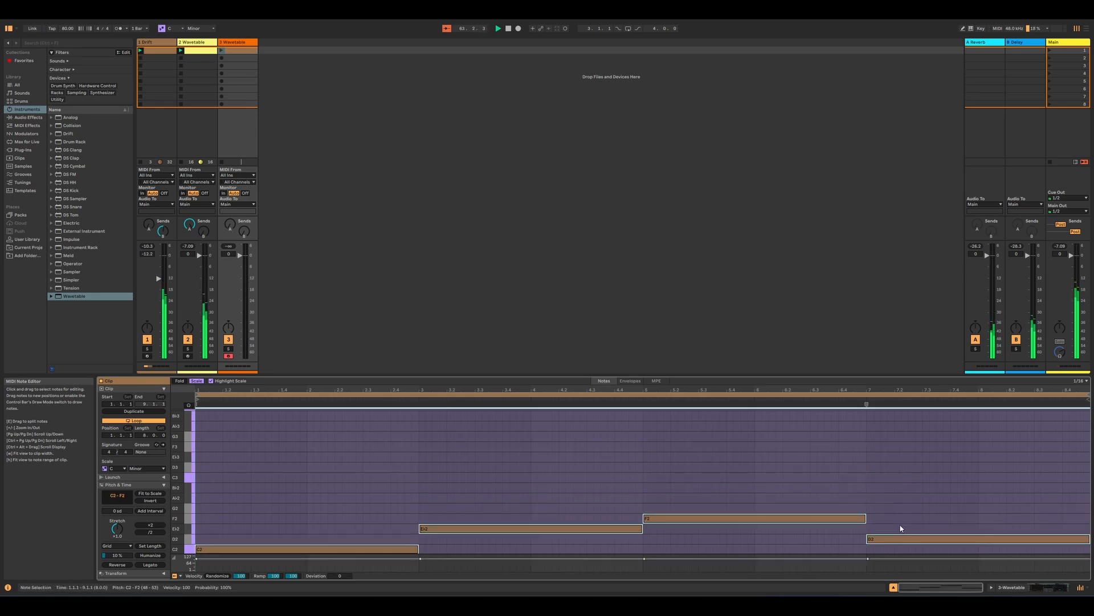
pyautogui.hotkey('shift', 'Down')
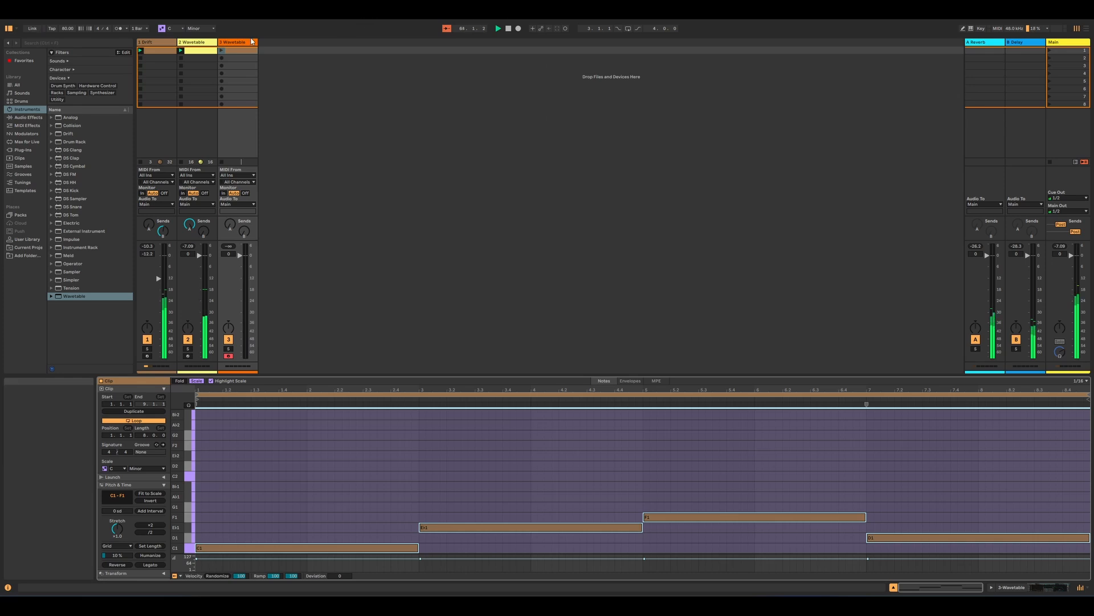
# Launch the bass clip and darken its Wavetable with a filter cutoff of about 97 Hz and a wave position of 44%.
pyautogui.hotkey('shift', 'Tab')
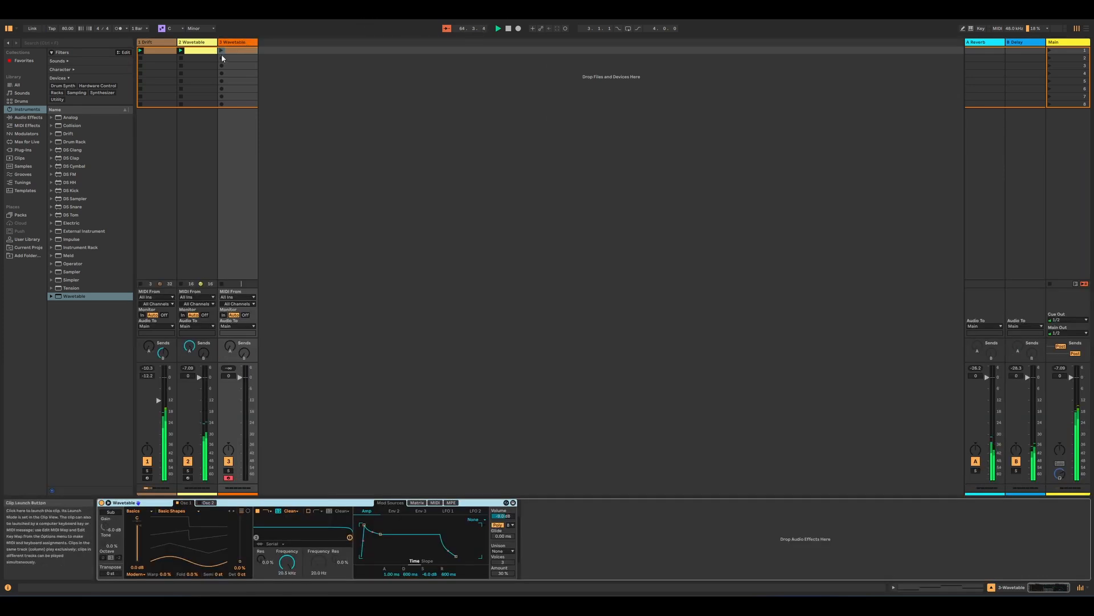
pyautogui.moveTo(350, 538); pyautogui.dragTo(349, 535)
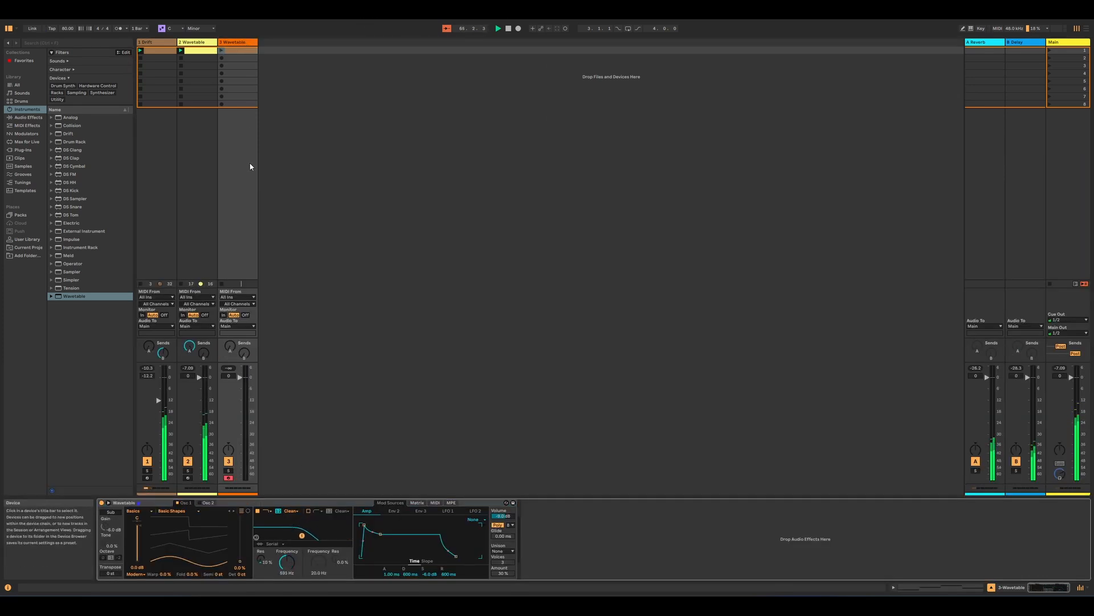
pyautogui.click(221, 51)
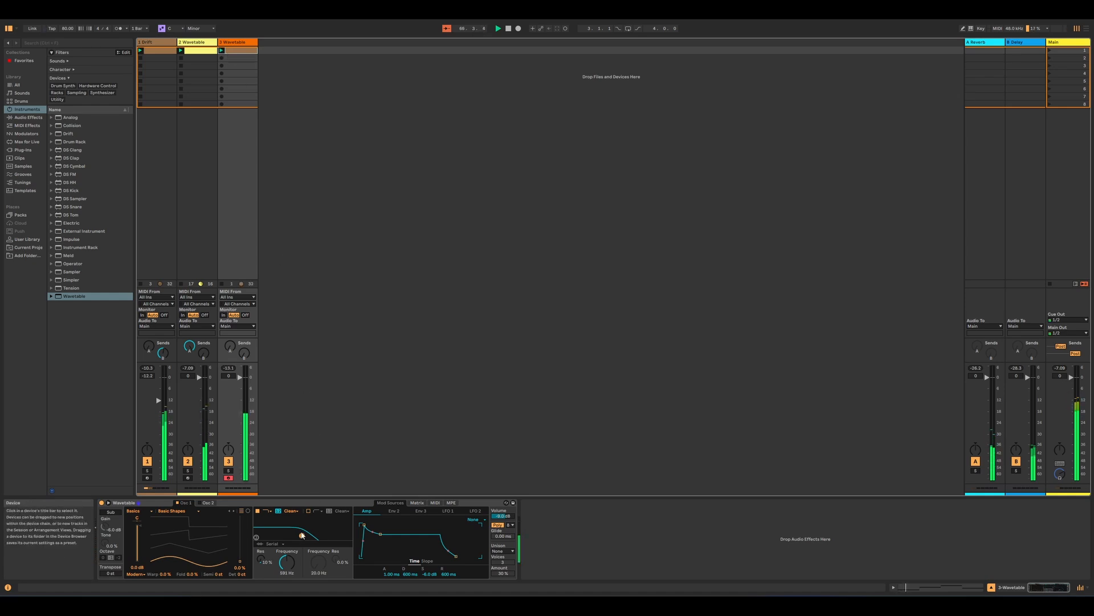
pyautogui.moveTo(302, 537); pyautogui.dragTo(295, 534)
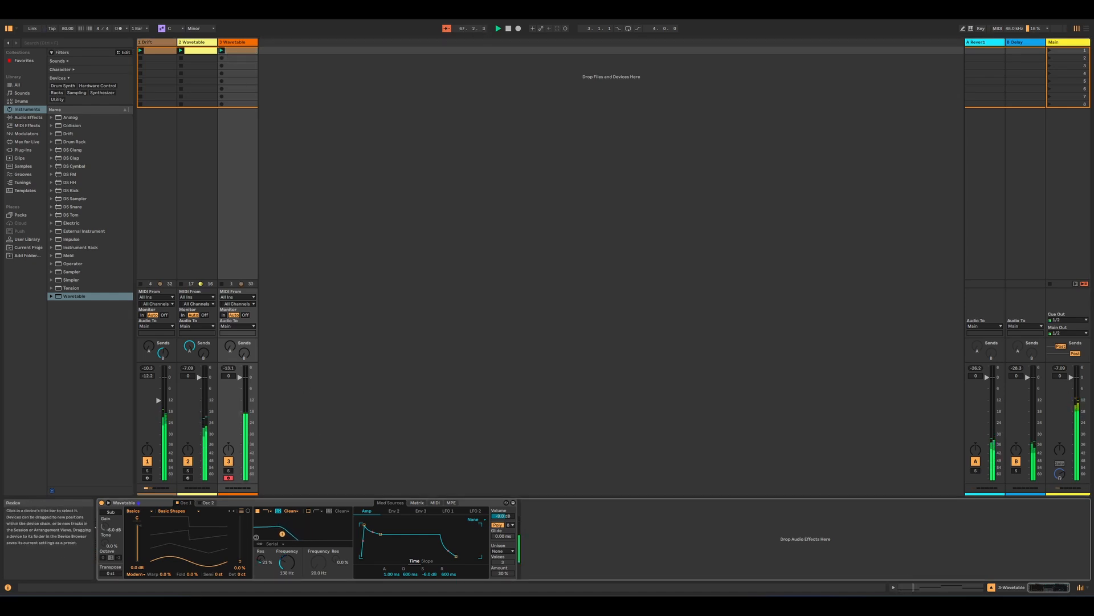
pyautogui.moveTo(247, 560); pyautogui.dragTo(247, 556)
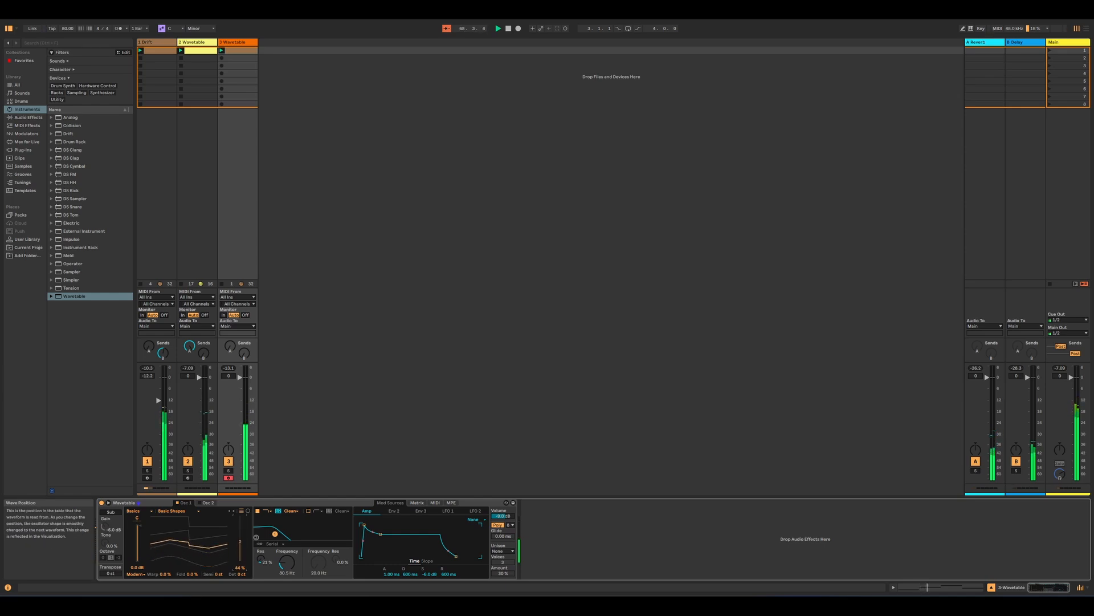
pyautogui.moveTo(275, 534); pyautogui.dragTo(274, 531)
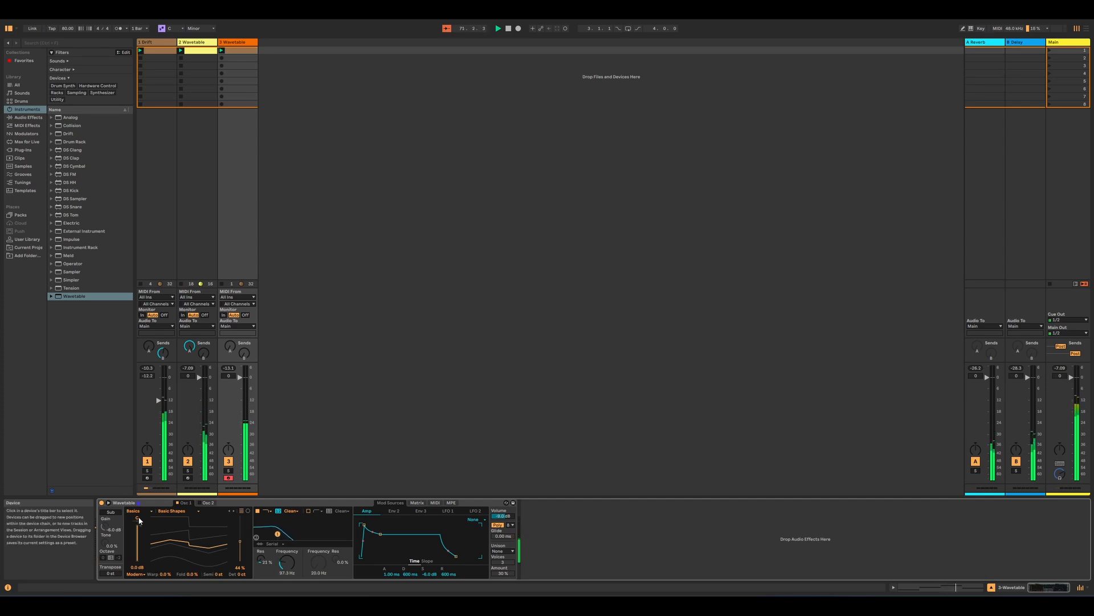
# Thicken the bass by enabling Wavetable's sub oscillator and second oscillator and raising the wave position.
pyautogui.click(111, 512)
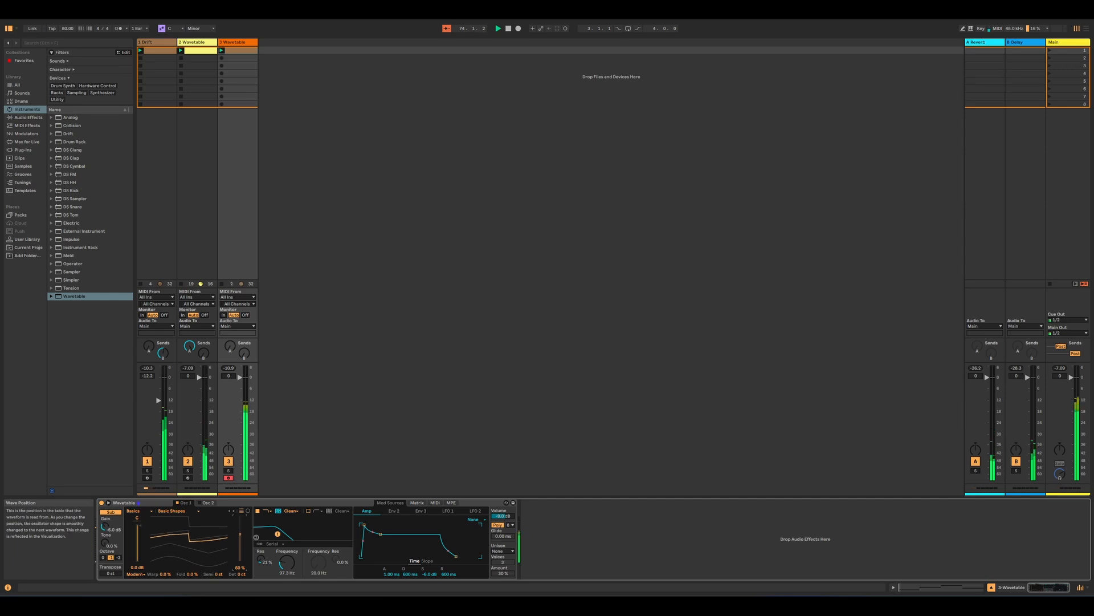
pyautogui.moveTo(240, 534); pyautogui.dragTo(240, 526)
pyautogui.click(207, 502)
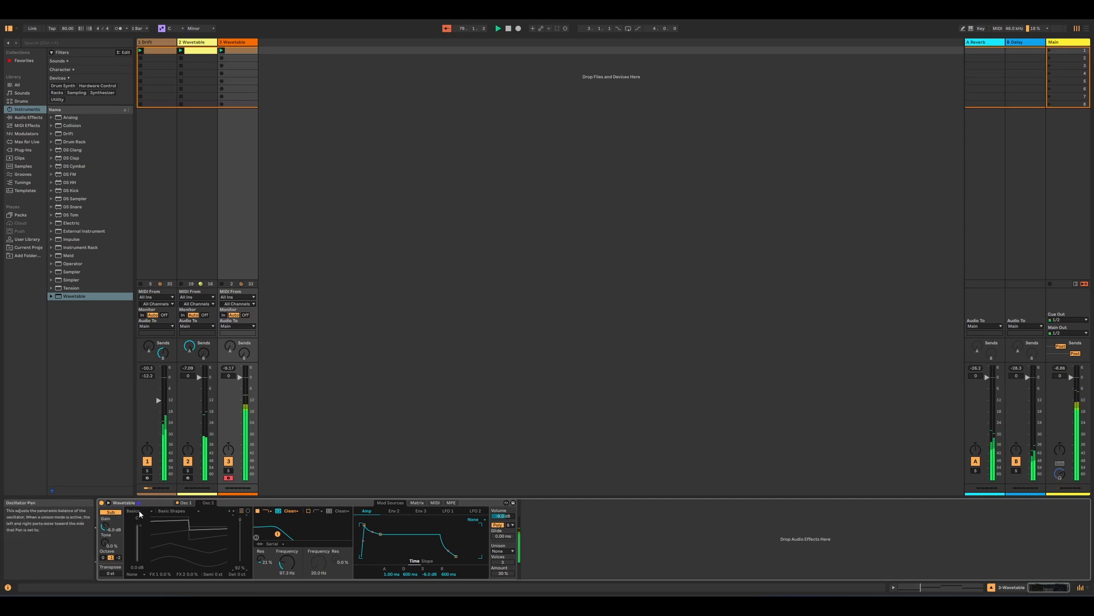
pyautogui.click(199, 503)
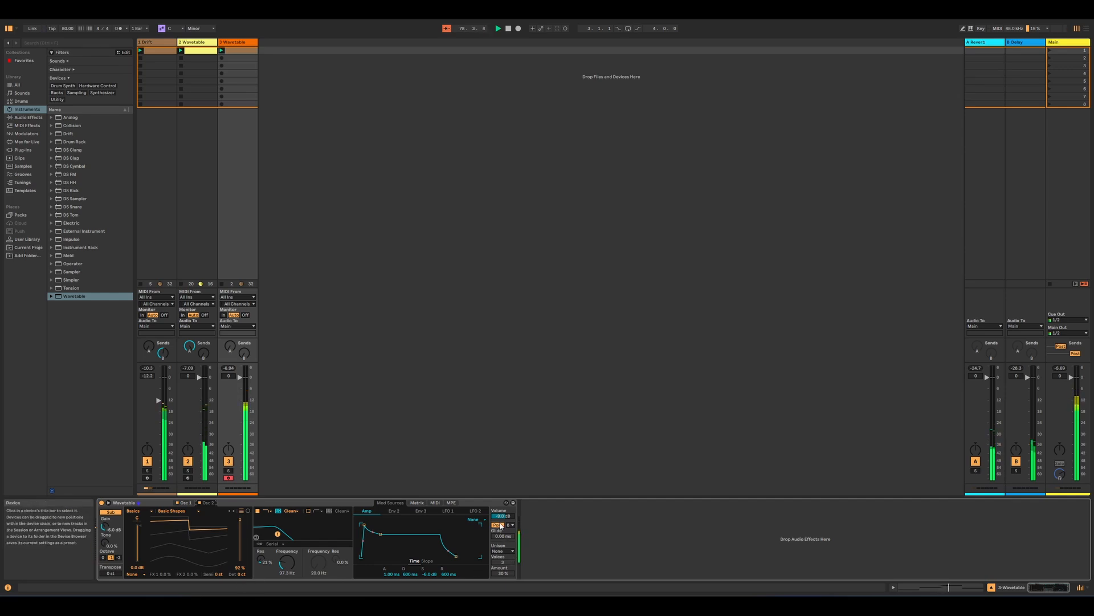
# Switch the bass Wavetable to mono voicing and set its filter to about 56.8 Hz with 31% resonance.
pyautogui.click(497, 524)
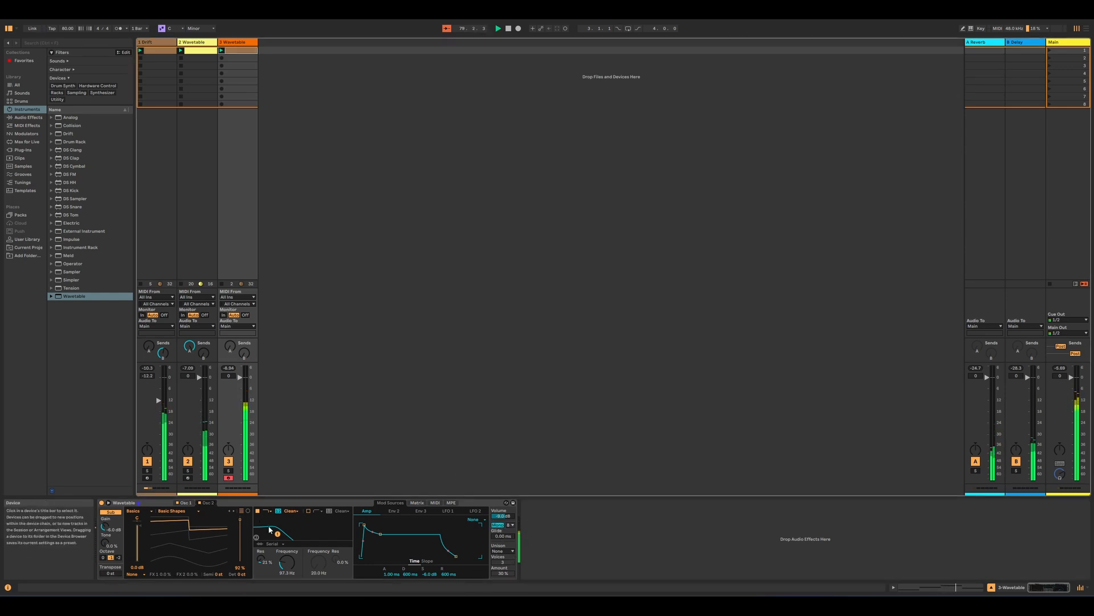
pyautogui.moveTo(279, 535); pyautogui.dragTo(273, 531)
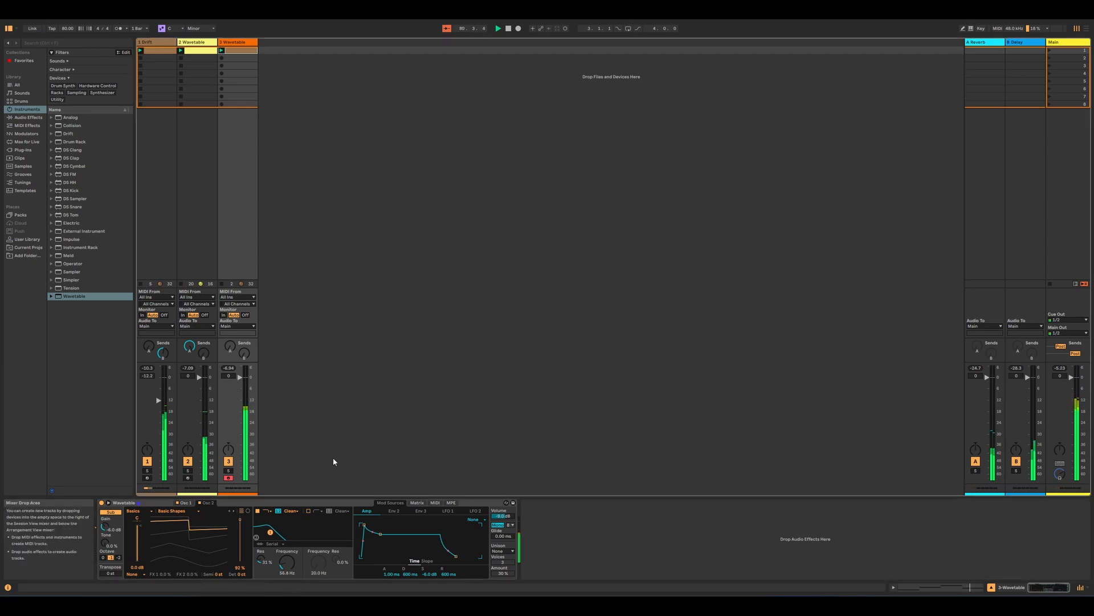
# Add the Utility effect after Wavetable on the bass track and enable Mono on it.
pyautogui.hotkey('ctrl', 'f')
pyautogui.write('util')
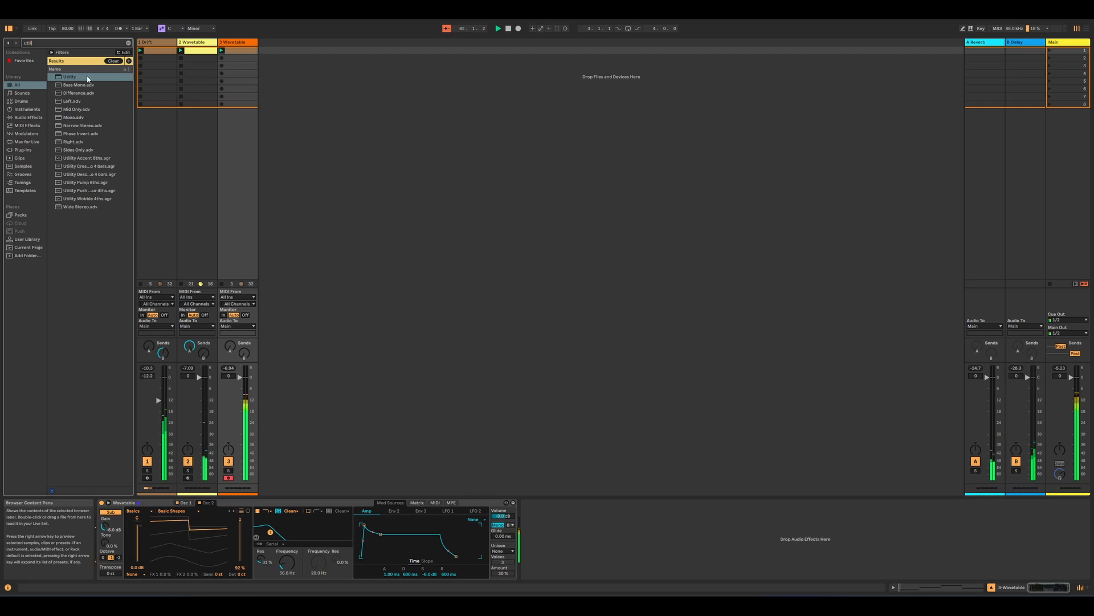
pyautogui.moveTo(88, 78); pyautogui.dragTo(546, 539)
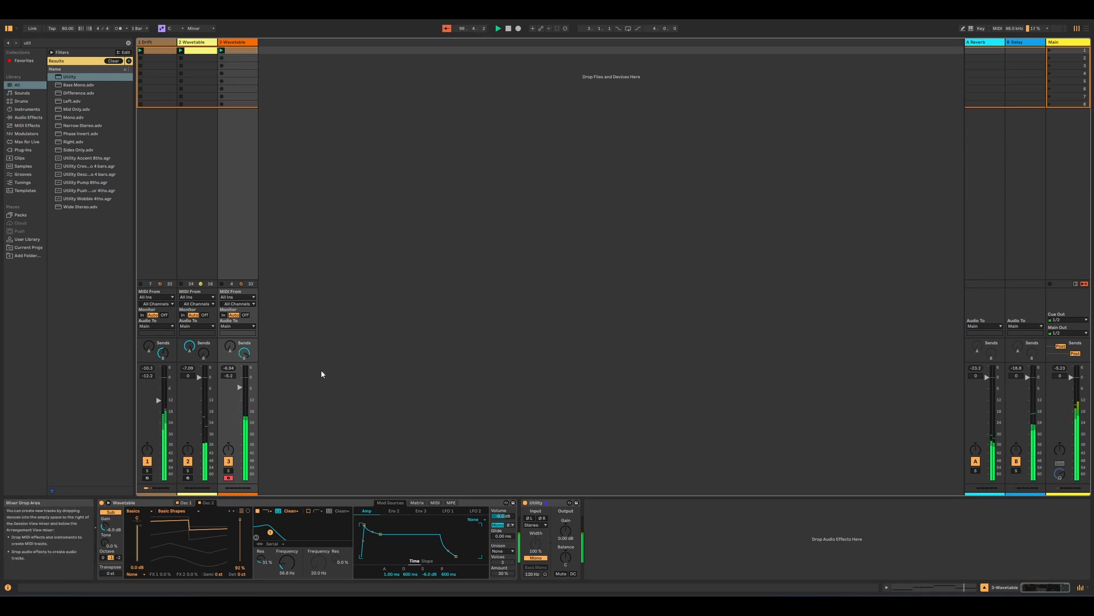
# Add an Arpeggiator before the bass Wavetable, raise its transposition steps, and toggle its Use Current Scale option.
pyautogui.hotkey('ctrl', 'f')
pyautogui.write('arp')
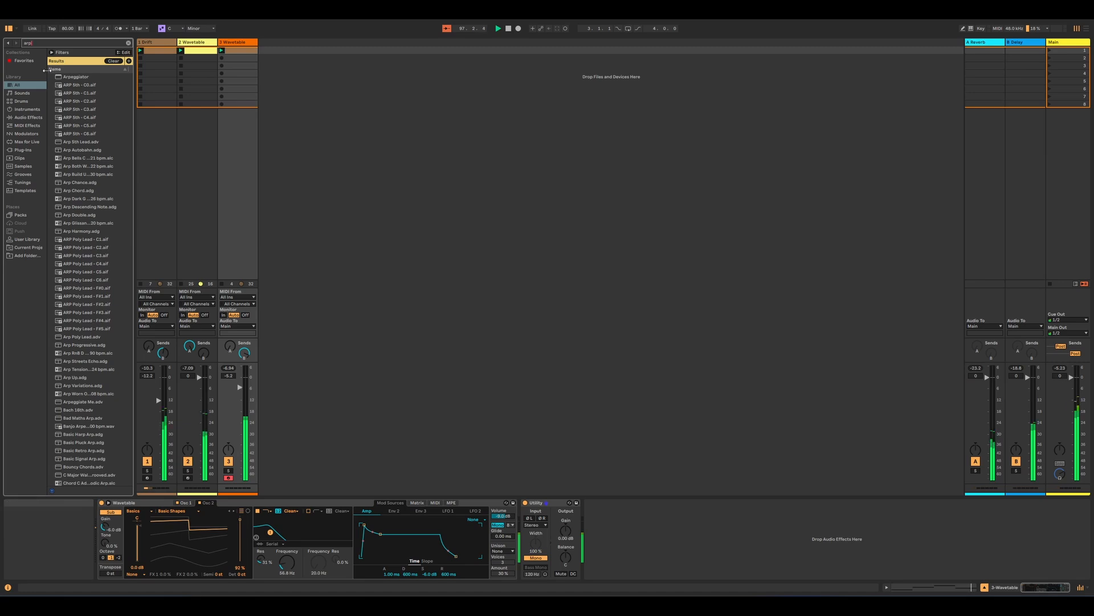
pyautogui.press('Down')
pyautogui.press('Return')
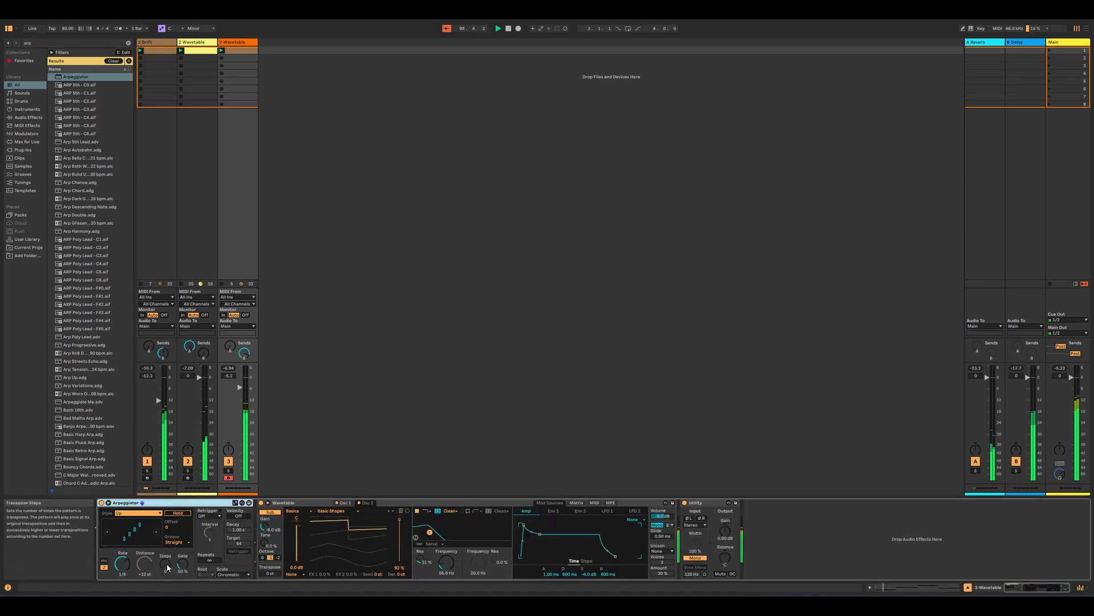
pyautogui.moveTo(166, 568); pyautogui.dragTo(166, 561)
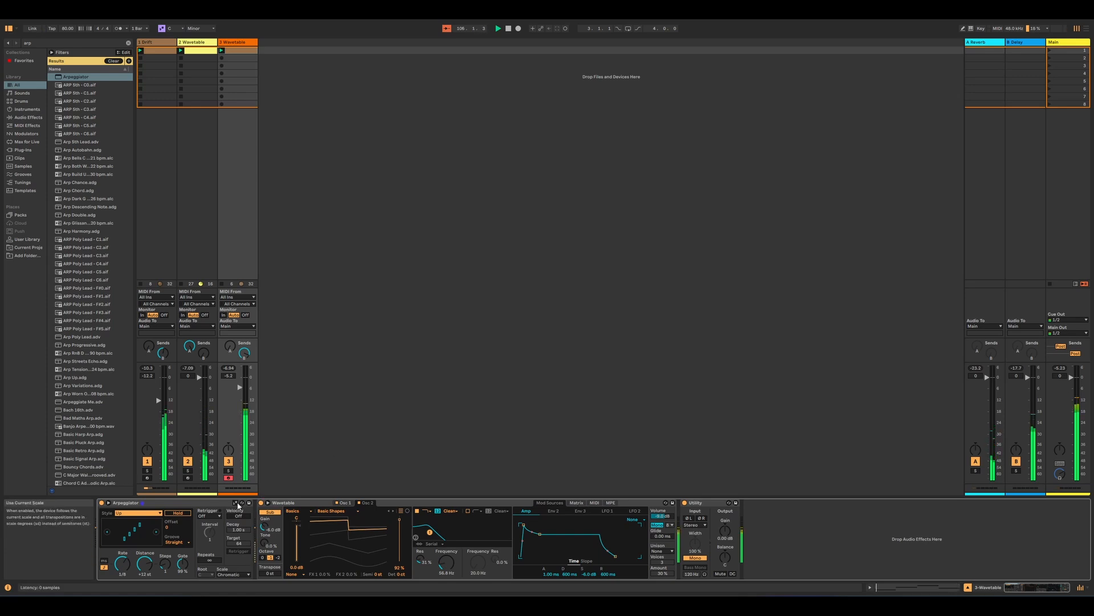
pyautogui.click(236, 503)
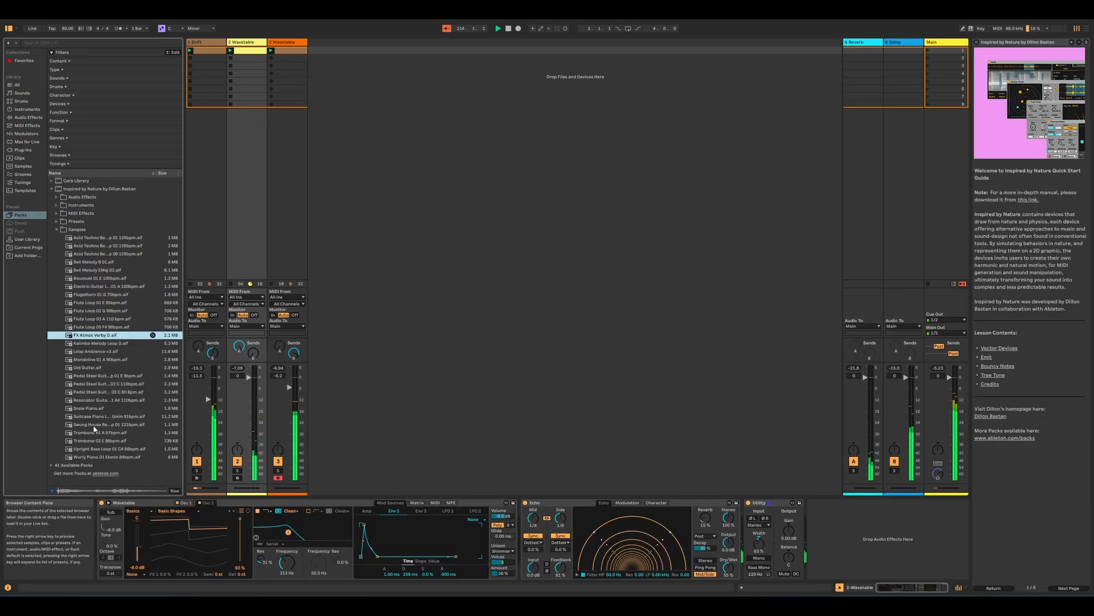
# Preview the swung house sample in the Inspired by Nature pack and collapse the pack's Samples folder.
pyautogui.click(96, 426)
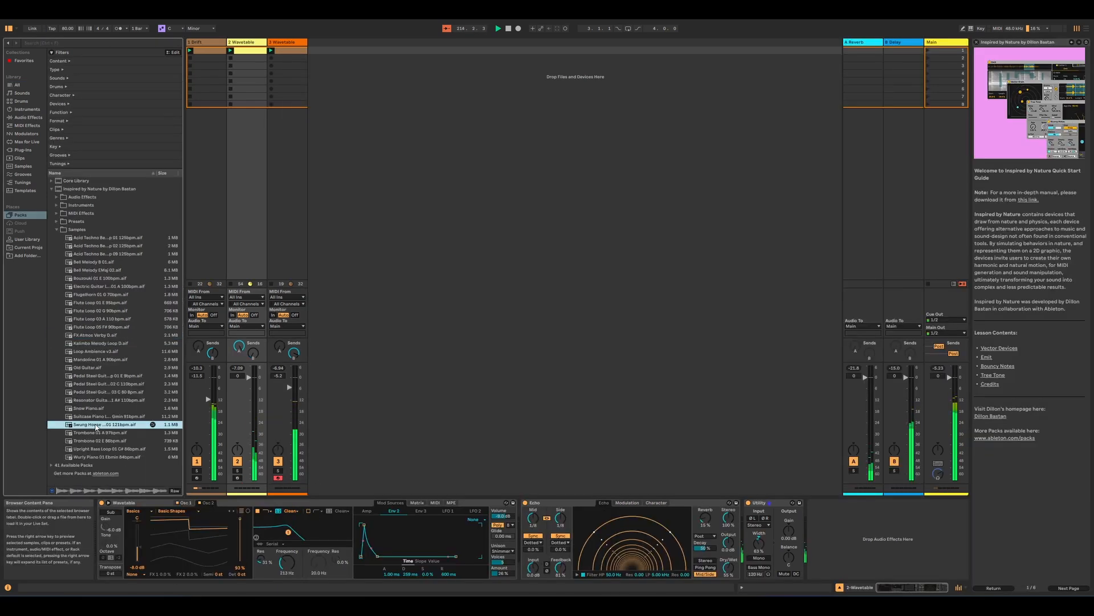
pyautogui.click(76, 230)
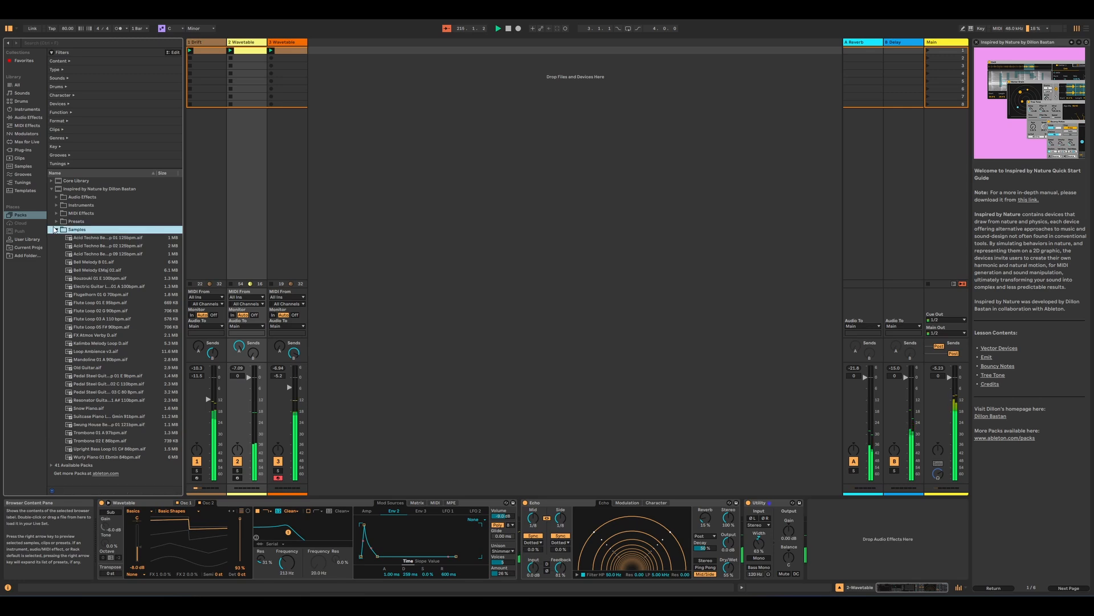
pyautogui.click(57, 230)
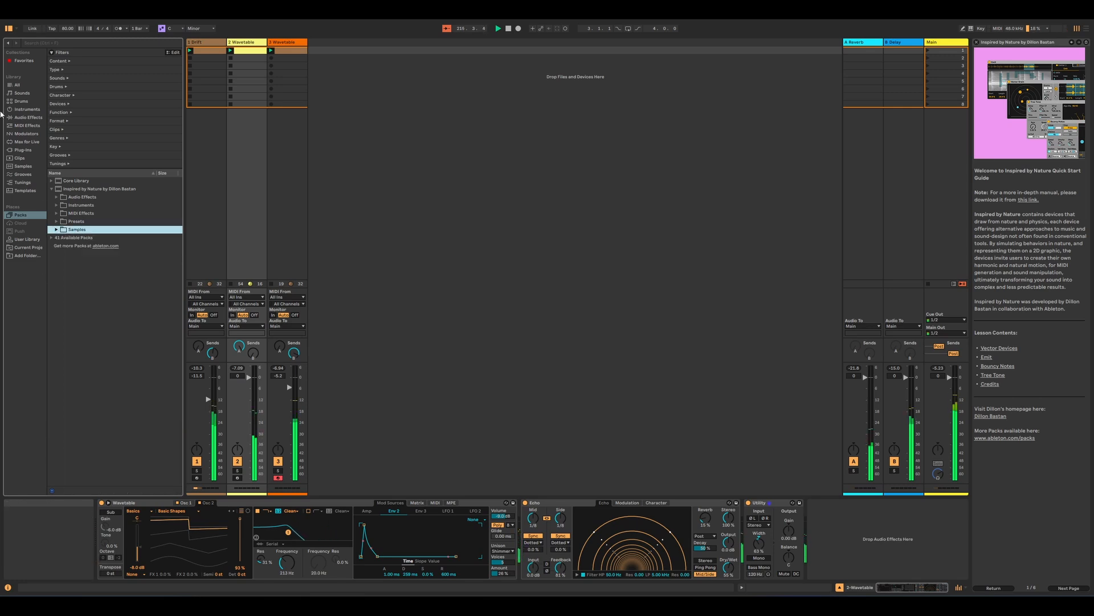
# Load the 606 Core Kit onto a new fourth track and create an empty MIDI clip in its first slot.
pyautogui.click(21, 101)
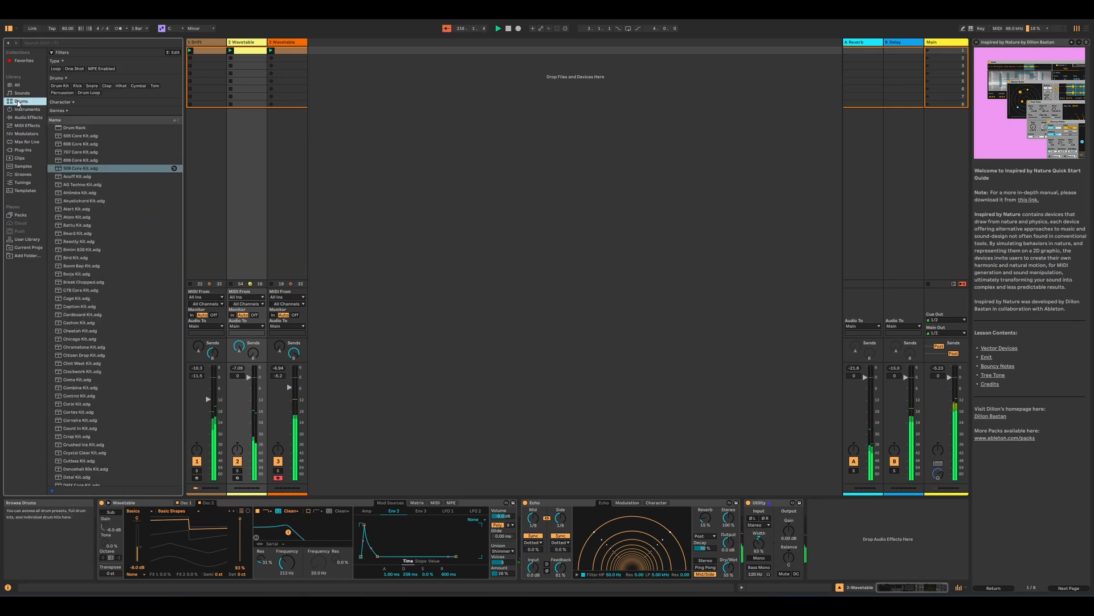
pyautogui.click(75, 146)
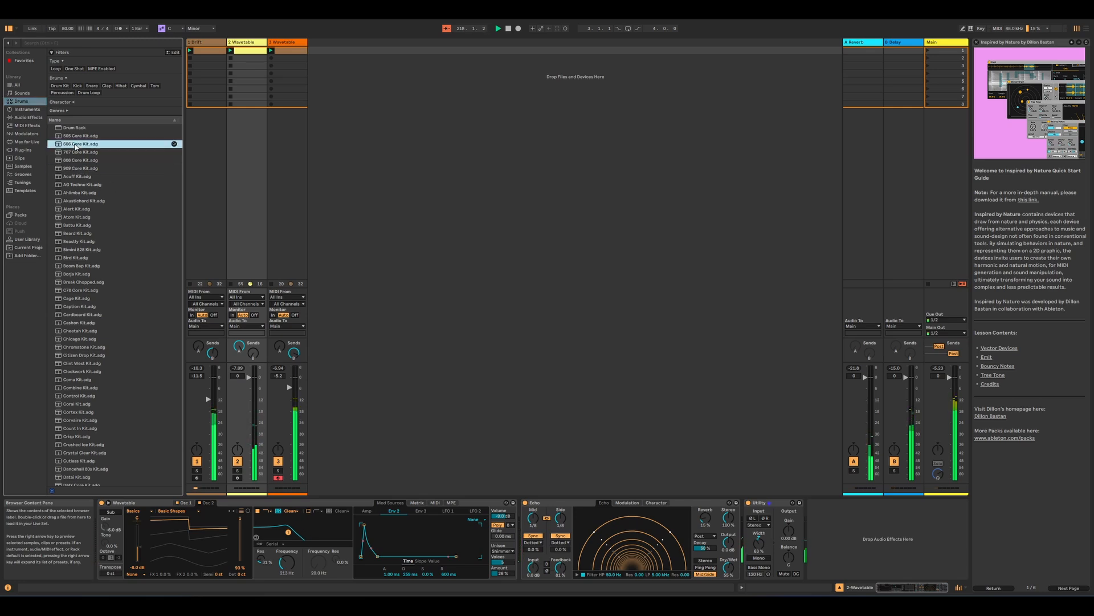
pyautogui.doubleClick(326, 50)
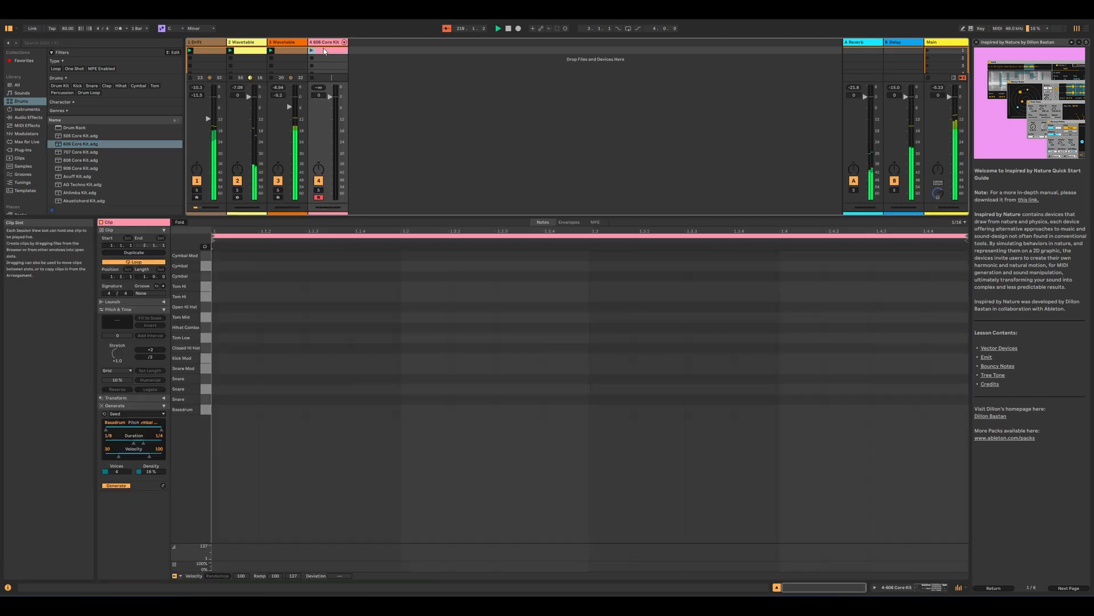
# Add a Bassdrum note on the first beat, launch the drum clip and adjust the drum track's volume.
pyautogui.doubleClick(223, 411)
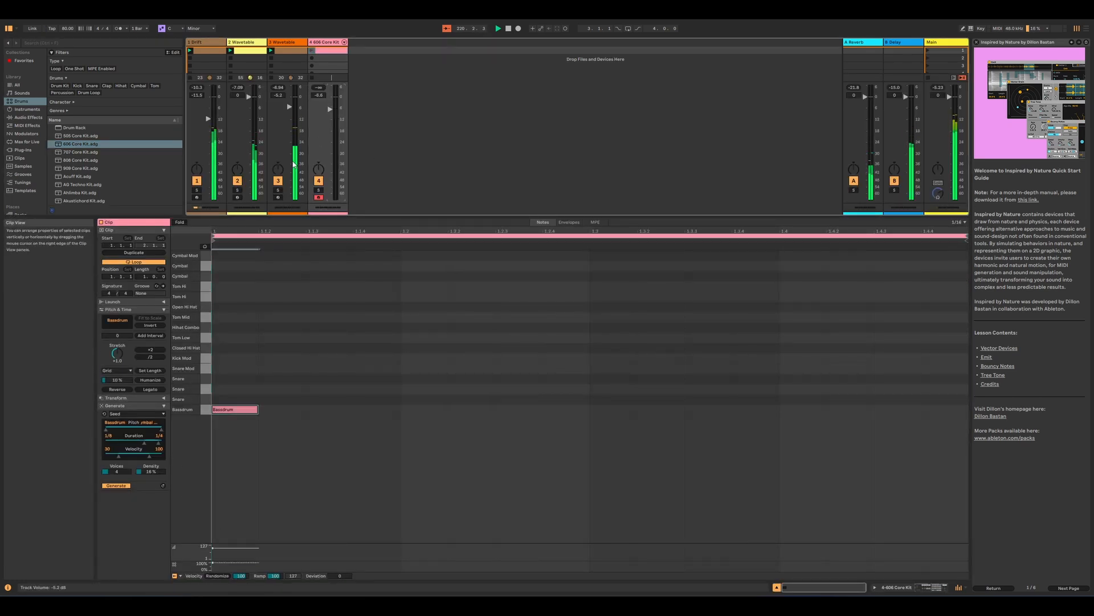
pyautogui.click(312, 50)
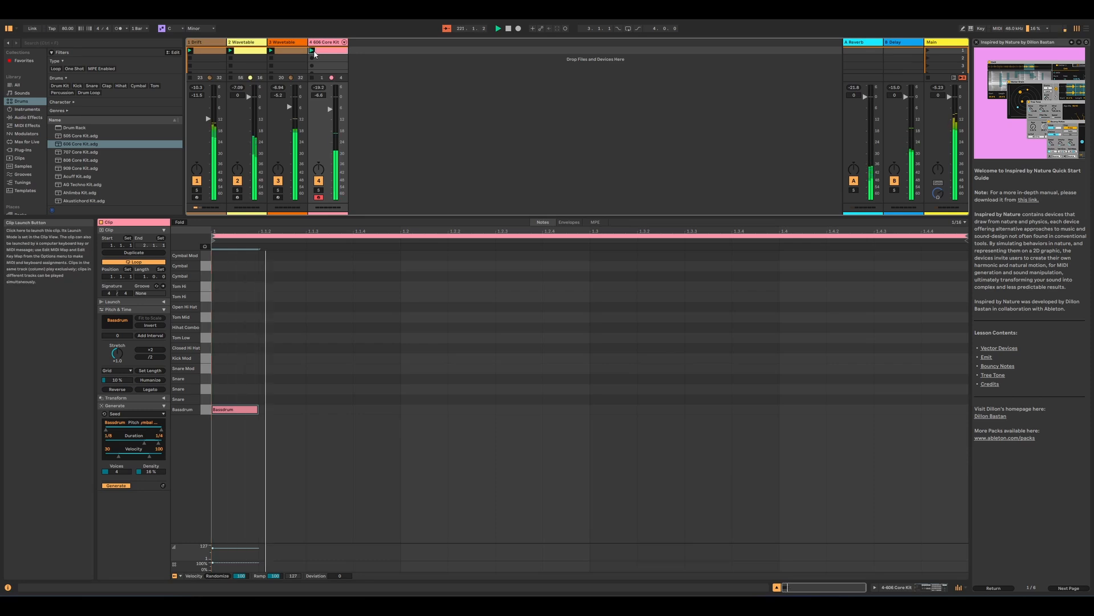
pyautogui.moveTo(330, 109); pyautogui.dragTo(330, 97)
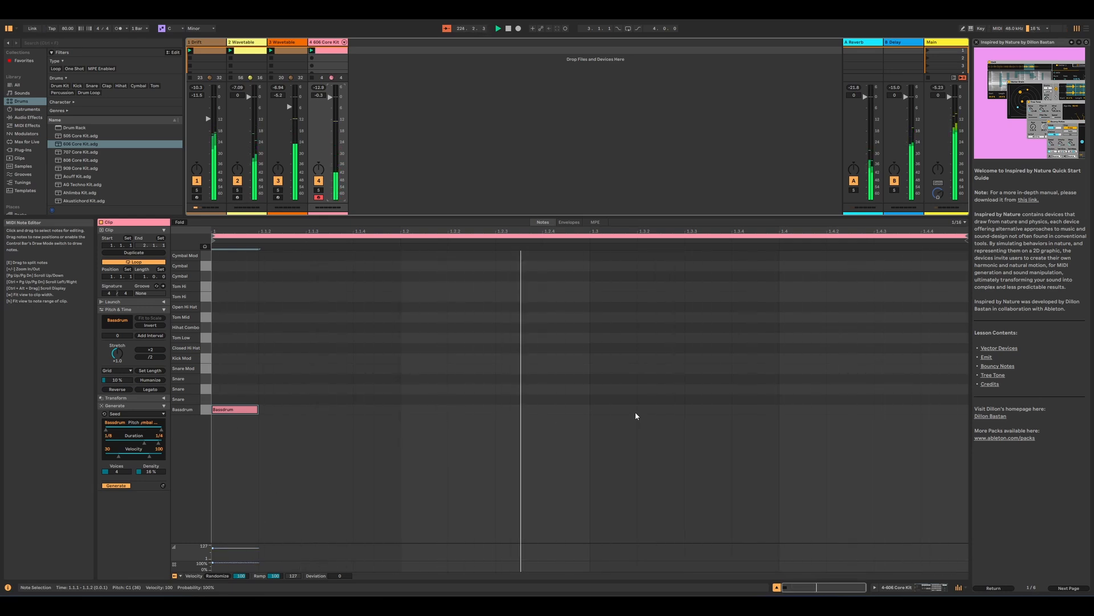
# Add a snare note on beat 1.3, audition the neighbouring snare row, and check the kit's pads before returning to the clip.
pyautogui.doubleClick(614, 399)
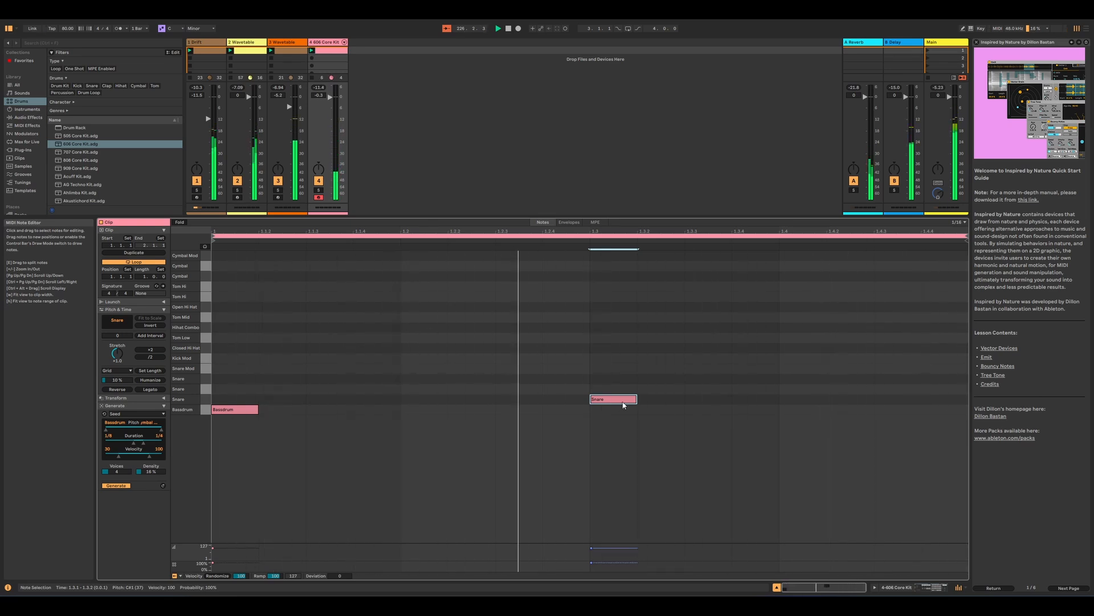
pyautogui.press('Up')
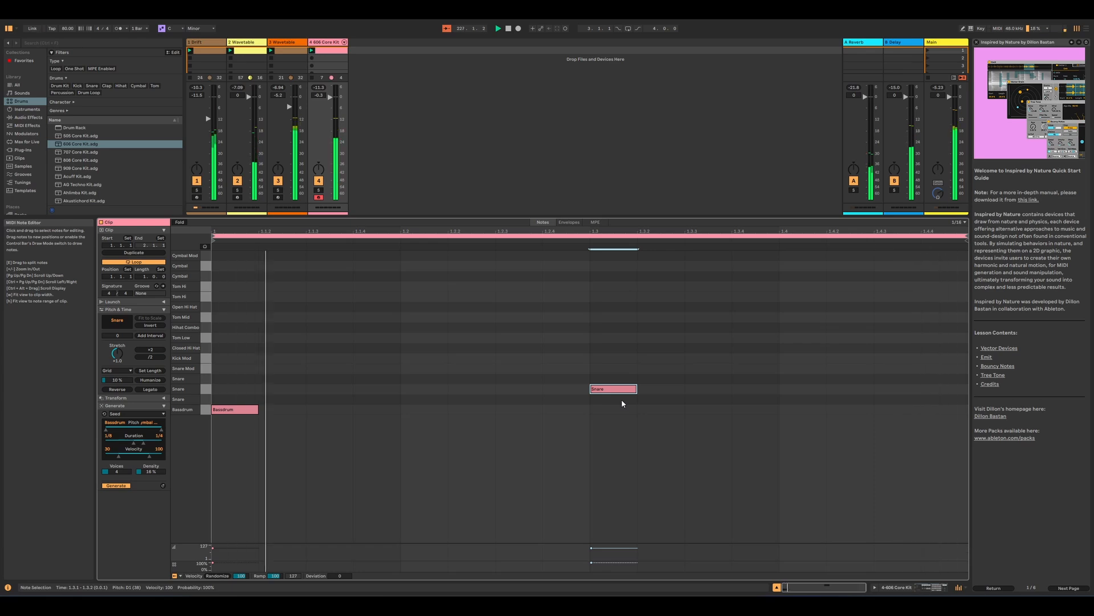
pyautogui.press('Down')
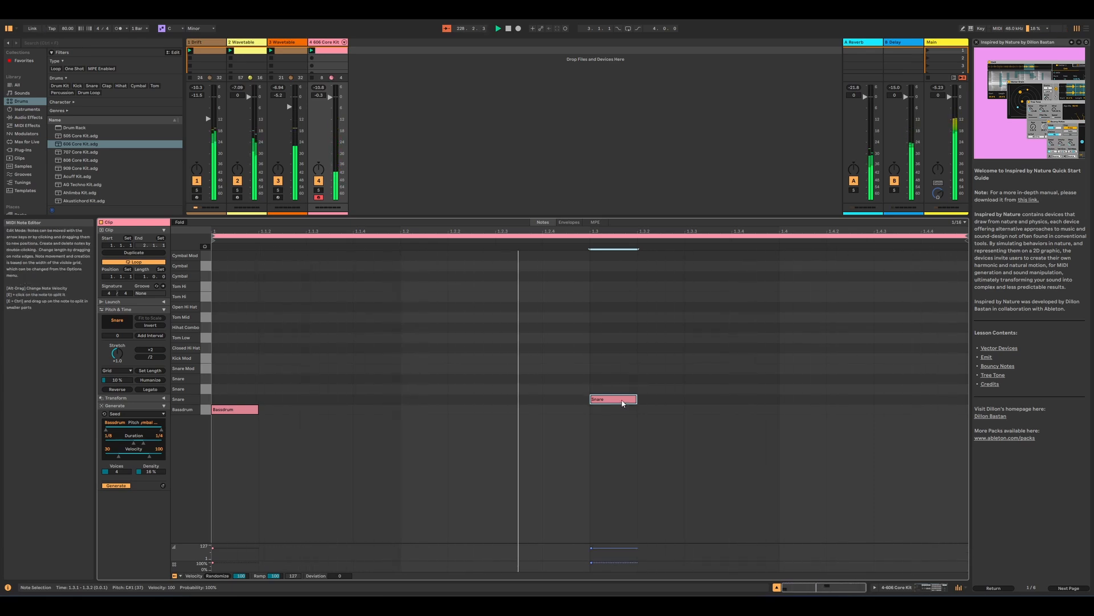
pyautogui.hotkey('shift', 'Tab')
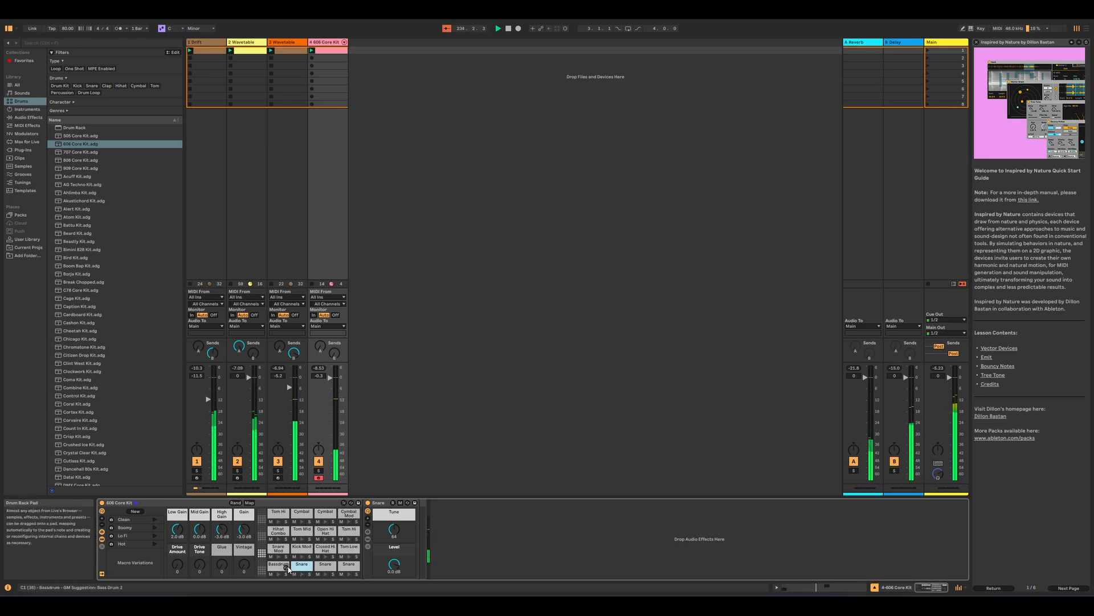
pyautogui.doubleClick(326, 51)
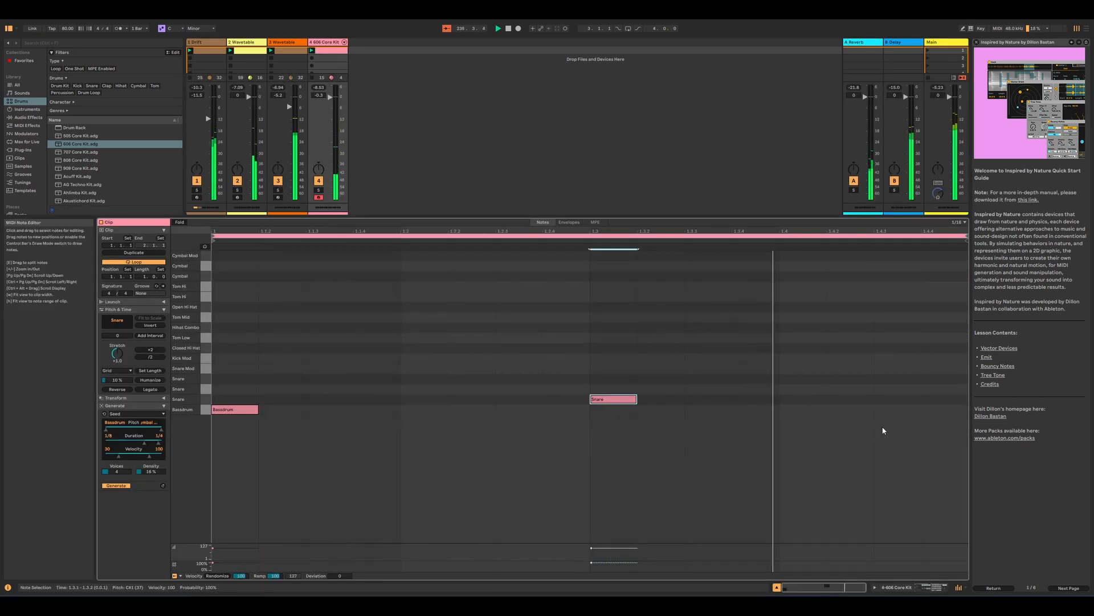
# Add two more Bassdrum notes, shift them to 1.3.3 and 1.4, and lower their velocity.
pyautogui.doubleClick(757, 409)
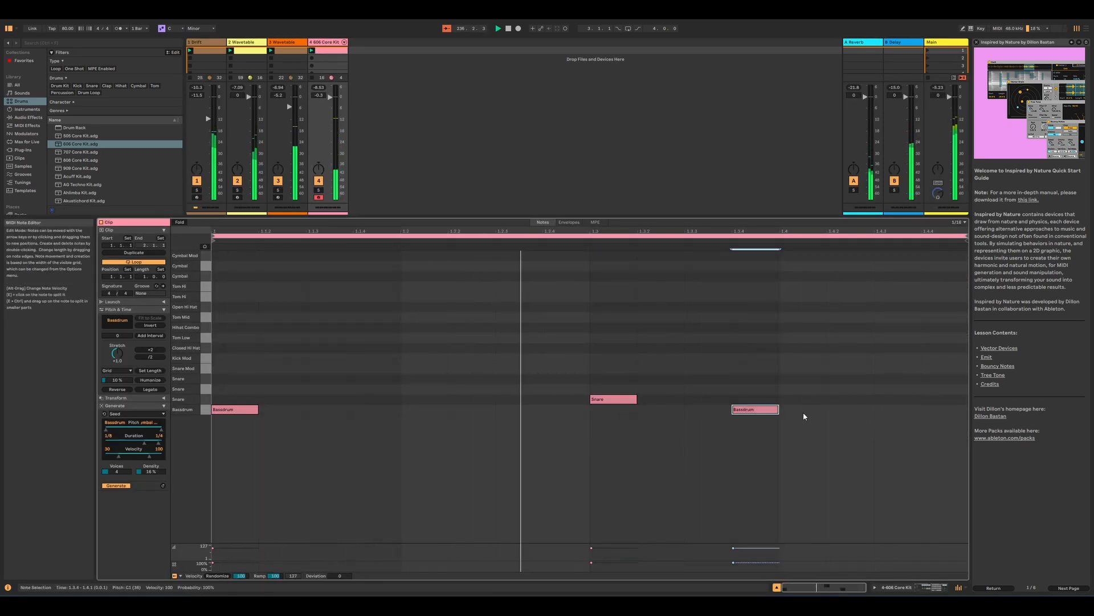
pyautogui.doubleClick(841, 411)
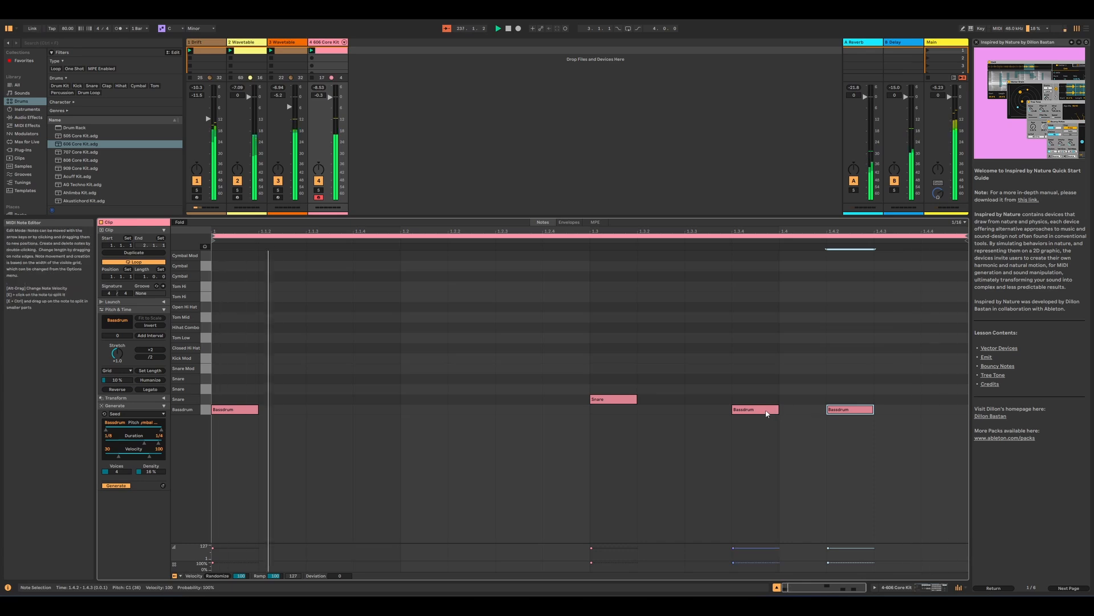
pyautogui.moveTo(882, 396); pyautogui.dragTo(730, 416)
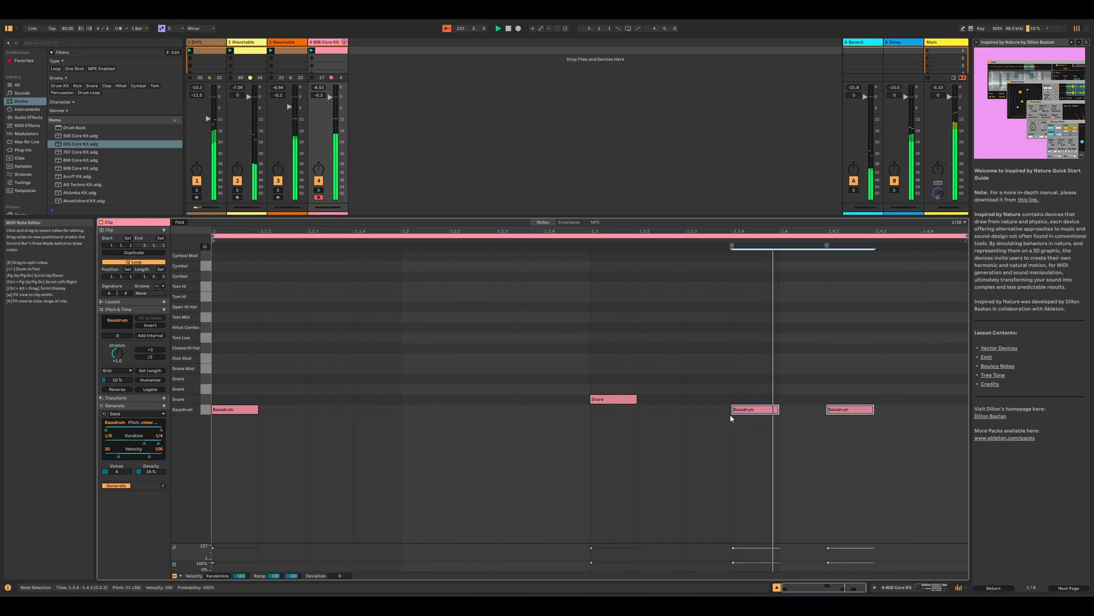
pyautogui.press('Left')
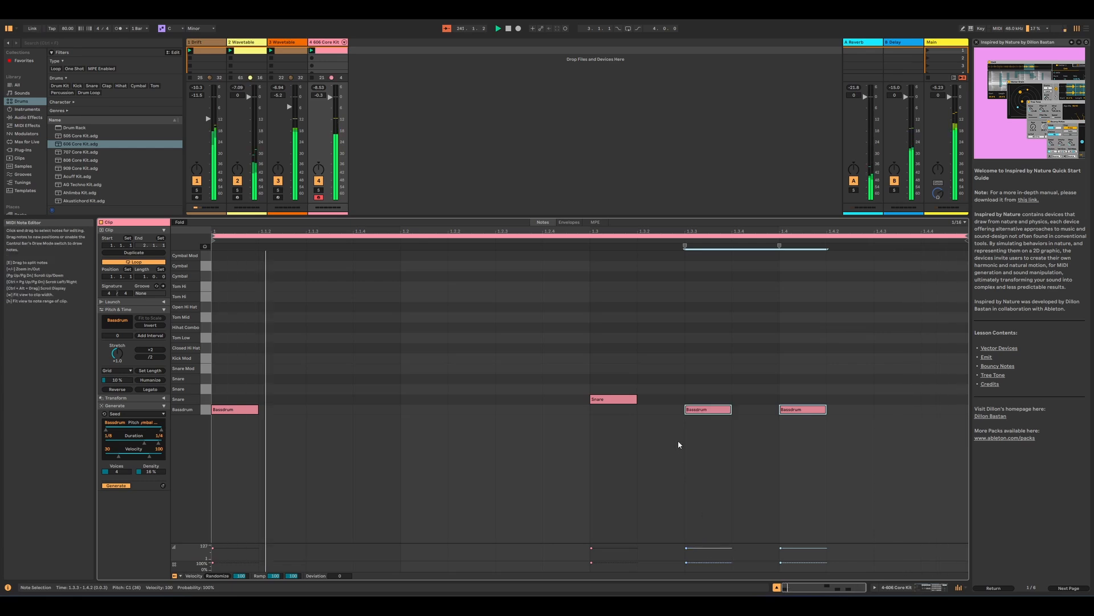
pyautogui.moveTo(706, 548); pyautogui.dragTo(706, 551)
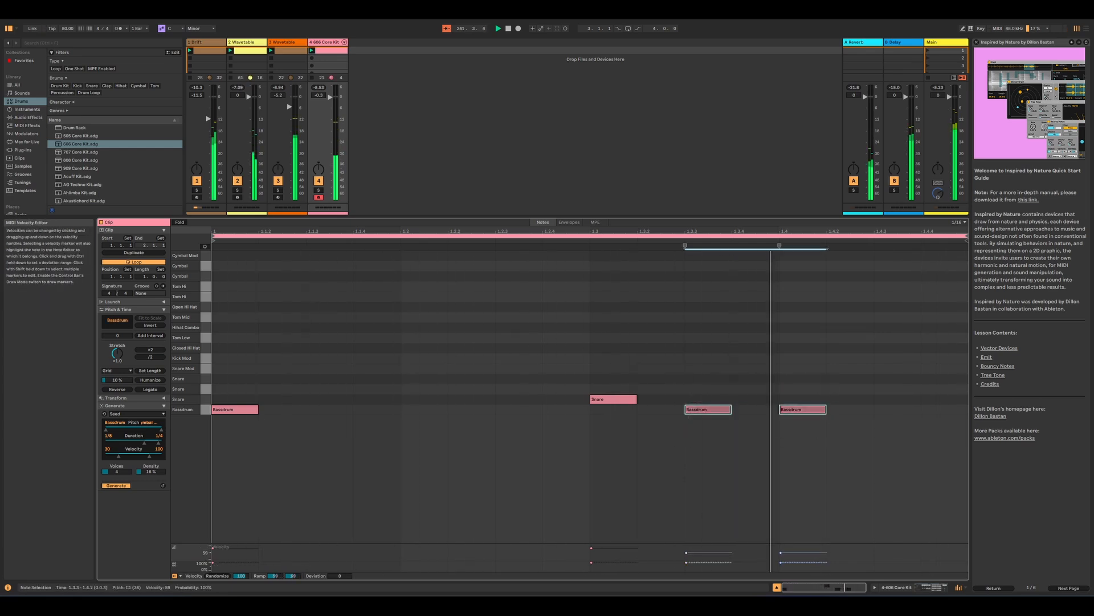
# Lower the snare note's velocity to 77 and move the note up to the Snare Mod row.
pyautogui.moveTo(621, 548); pyautogui.dragTo(620, 551)
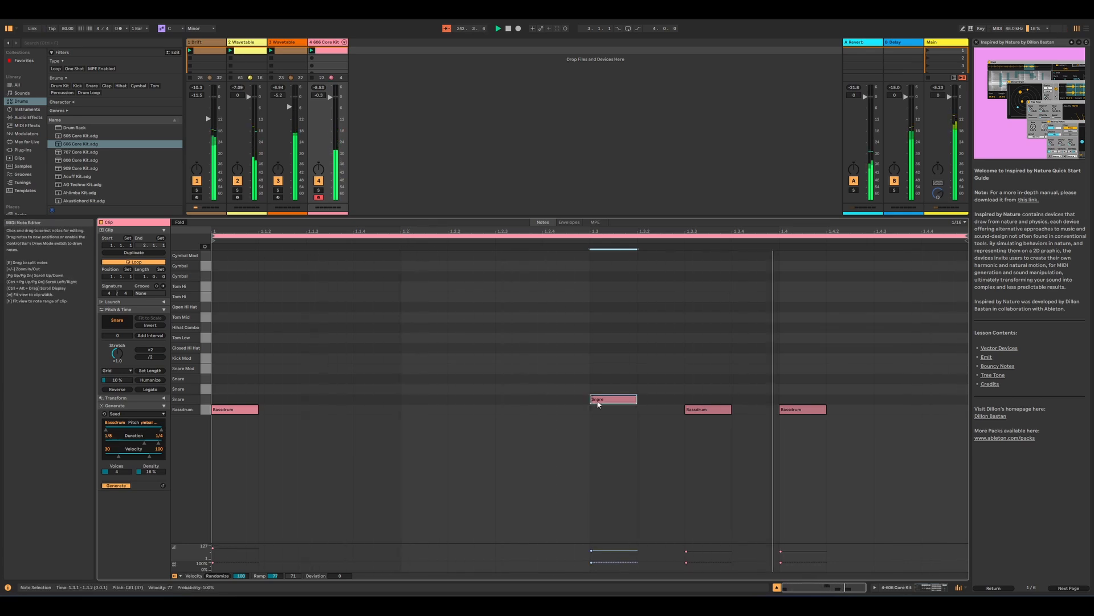
pyautogui.press('Up')
pyautogui.press('Up')
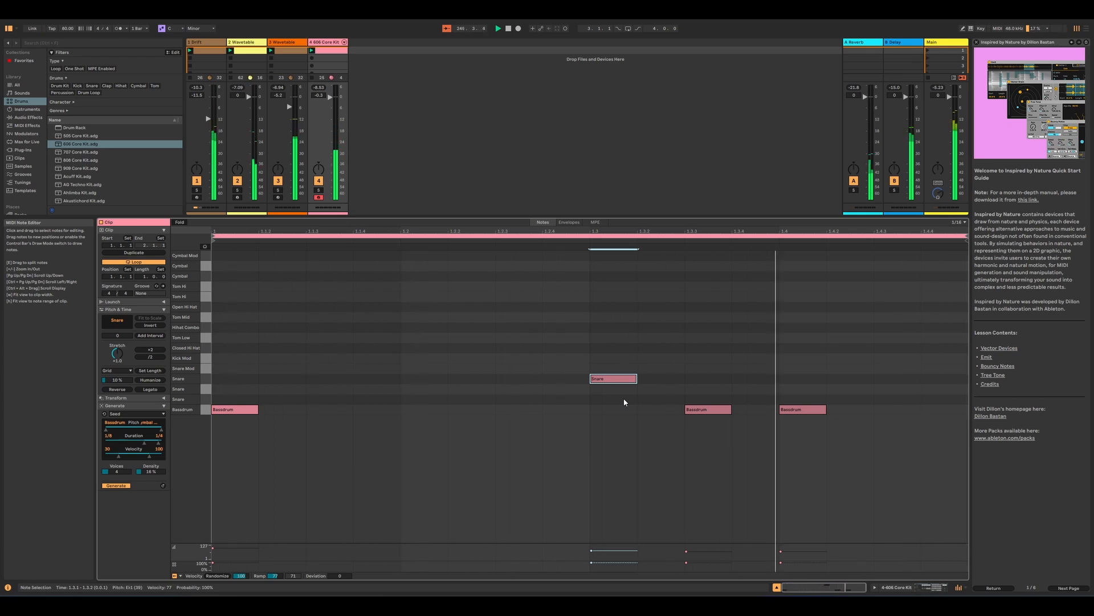
pyautogui.press('Up')
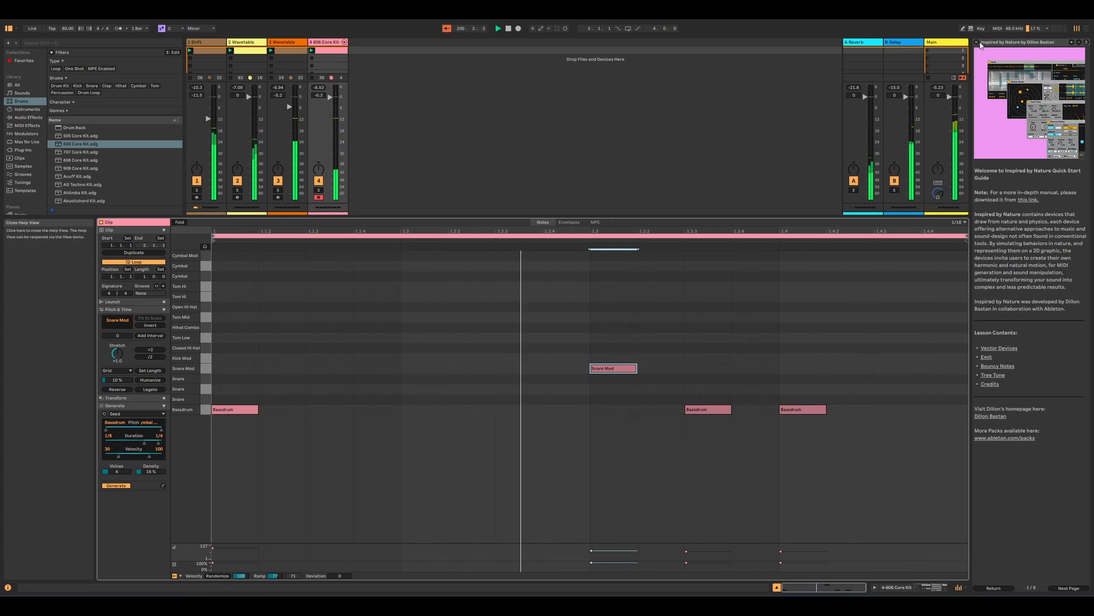
# Close the help view, show the drum track's devices and raise the track's send to the A Reverb return.
pyautogui.click(976, 43)
pyautogui.click(1053, 589)
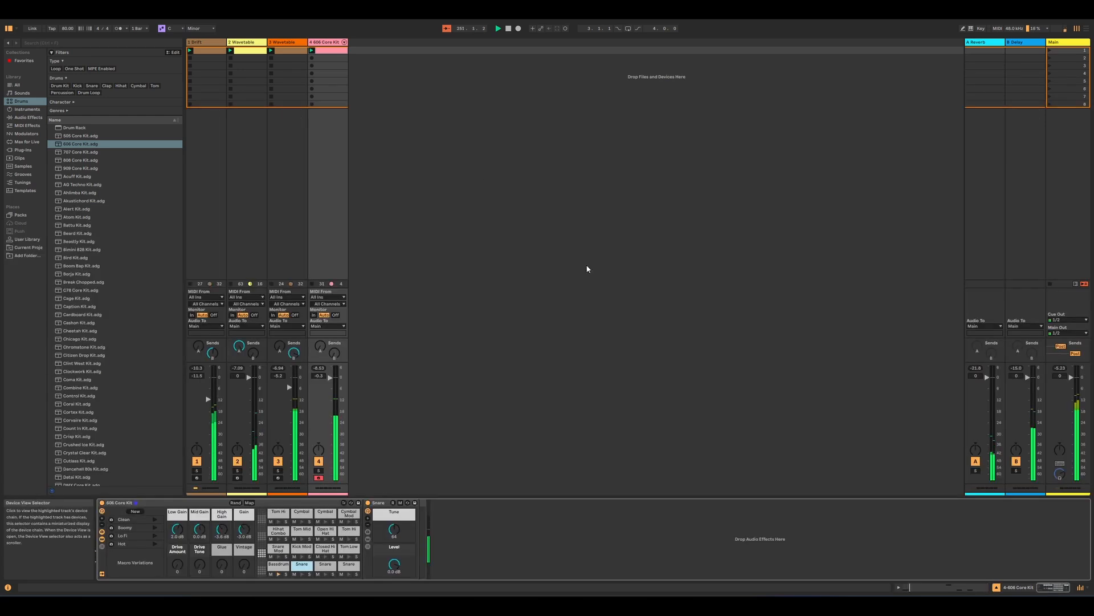
pyautogui.moveTo(320, 346); pyautogui.dragTo(320, 337)
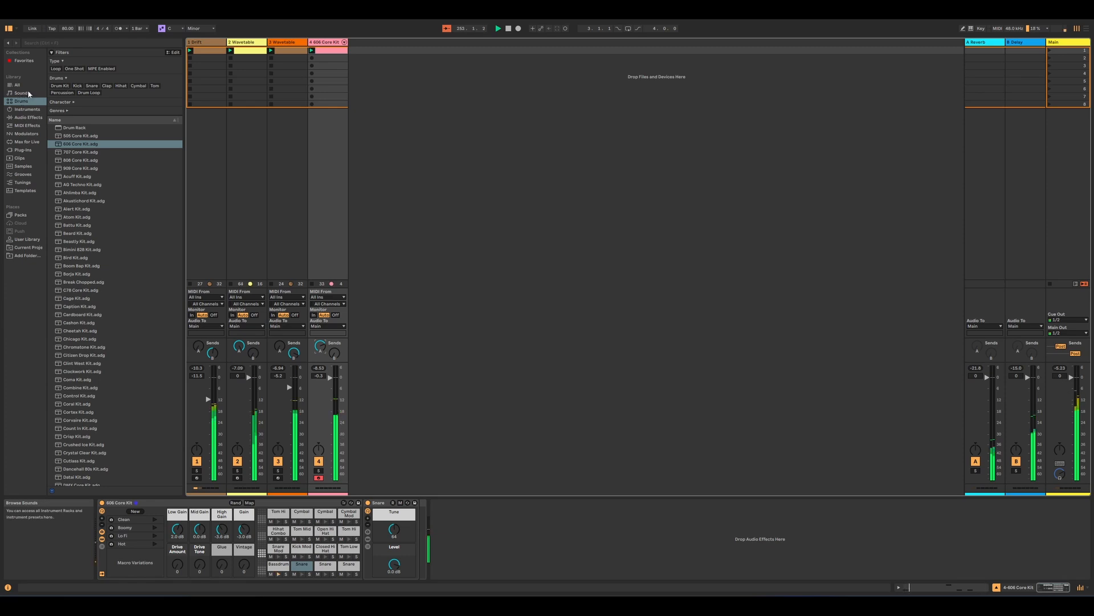
# Add EQ Eight after the 606 Core Kit, low-pass the highs with band 4, and slightly boost band 1 around 80 Hz.
pyautogui.click(28, 137)
pyautogui.click(25, 118)
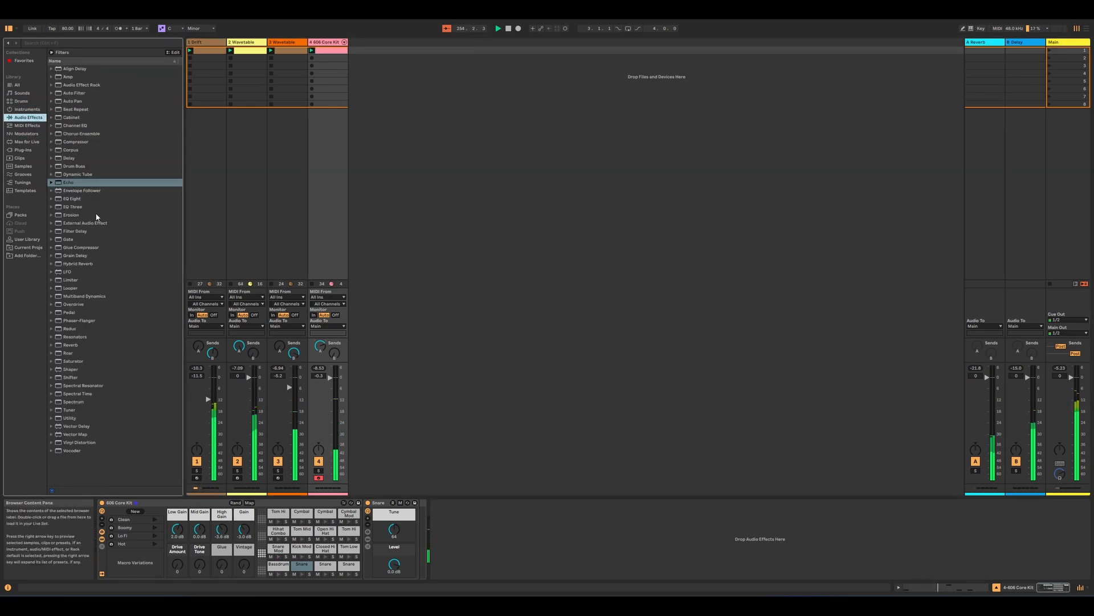
pyautogui.moveTo(69, 199); pyautogui.dragTo(485, 547)
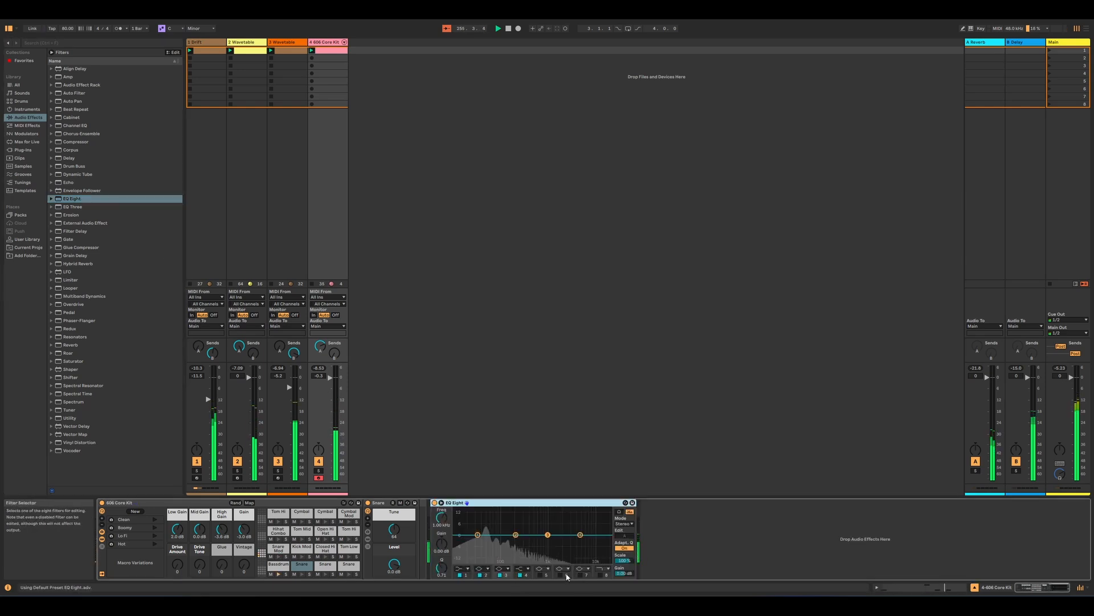
pyautogui.click(526, 568)
pyautogui.click(521, 556)
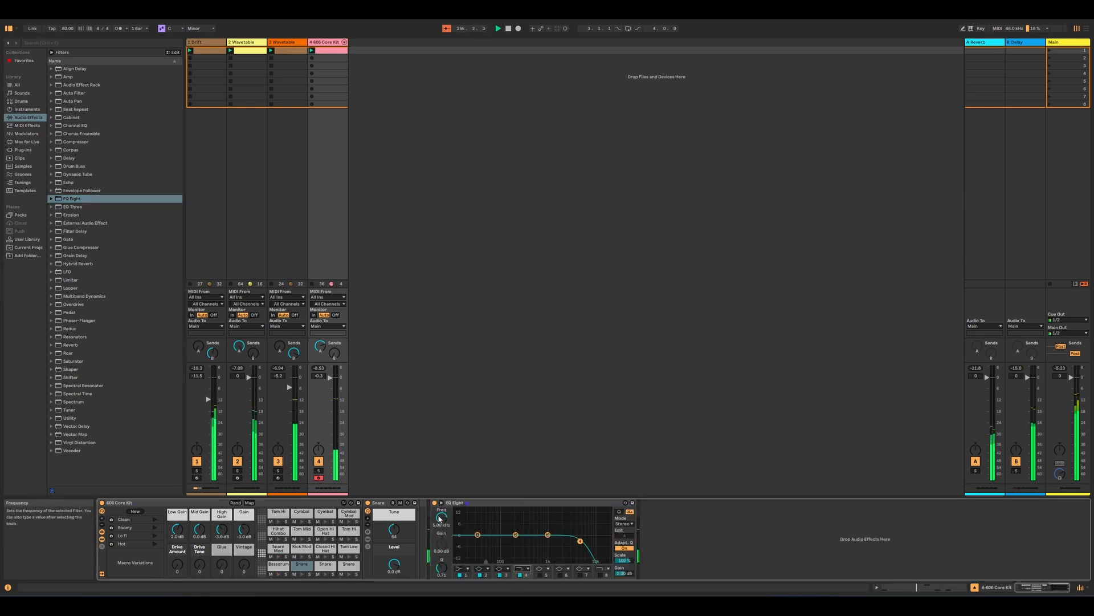
pyautogui.moveTo(580, 541)
pyautogui.mouseDown()
pyautogui.moveTo(557, 541)
pyautogui.moveTo(570, 541)
pyautogui.mouseUp()
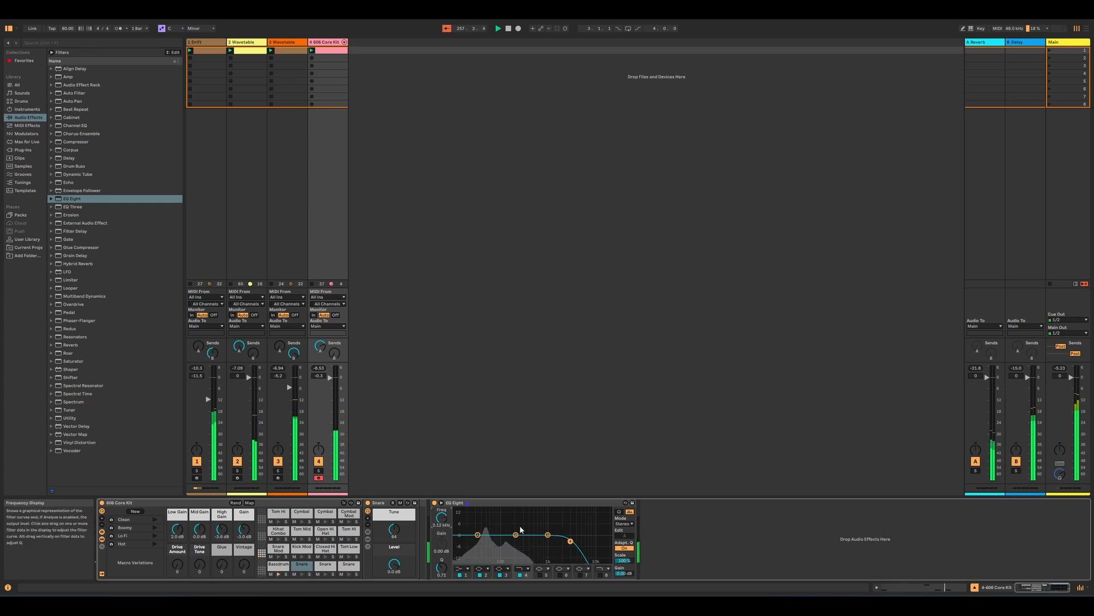
pyautogui.moveTo(478, 535); pyautogui.dragTo(497, 532)
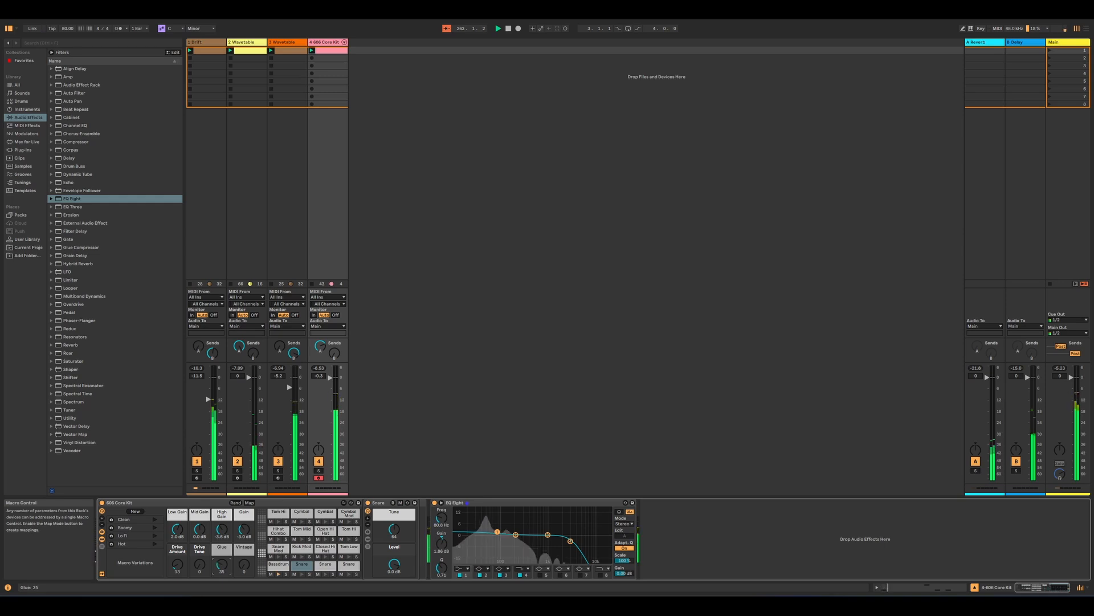
# Set the kit's Glue macro to 47, dip EQ Eight's third band and lower its low-pass to about 2.2 kHz.
pyautogui.moveTo(222, 564); pyautogui.dragTo(217, 568)
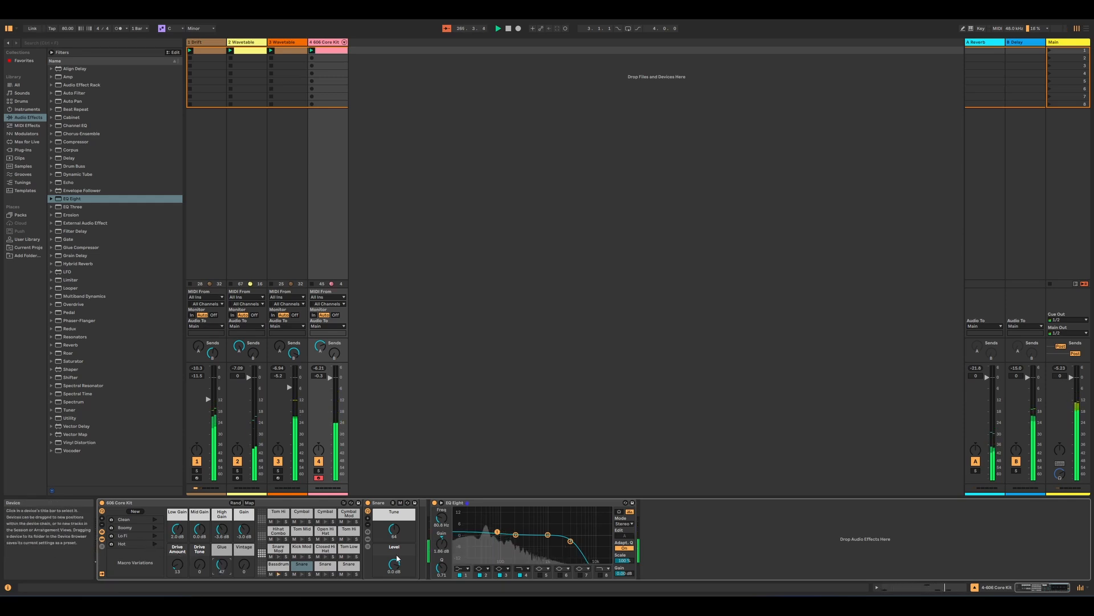
pyautogui.moveTo(548, 535); pyautogui.dragTo(564, 539)
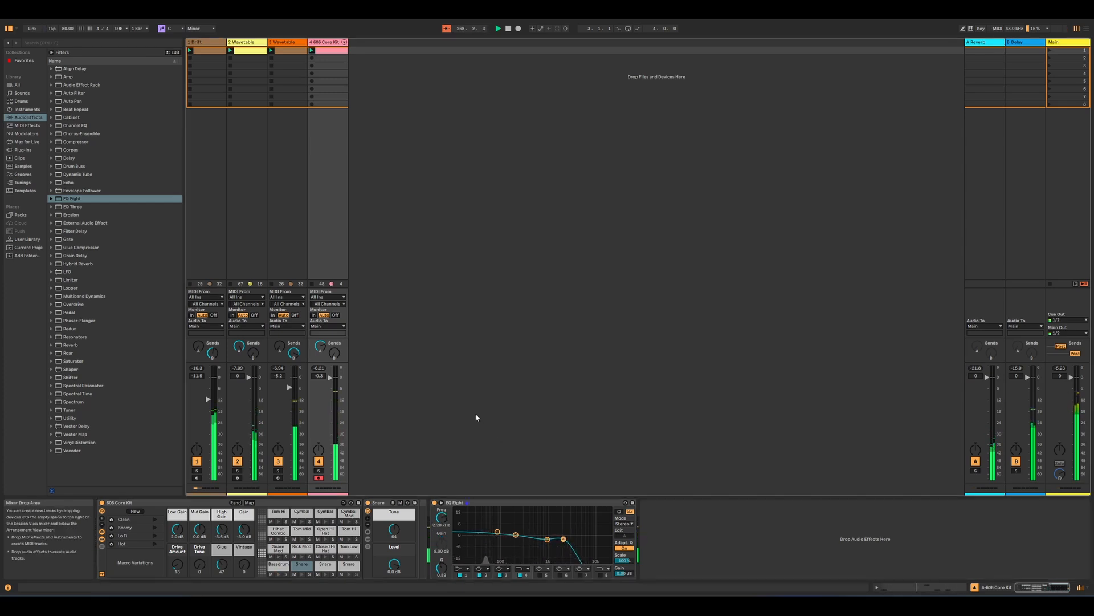
# Add Echo after EQ Eight, raise its dry/wet, and set it to Ping Pong with 1/16 delays in Notes sync mode.
pyautogui.moveTo(68, 183); pyautogui.dragTo(696, 576)
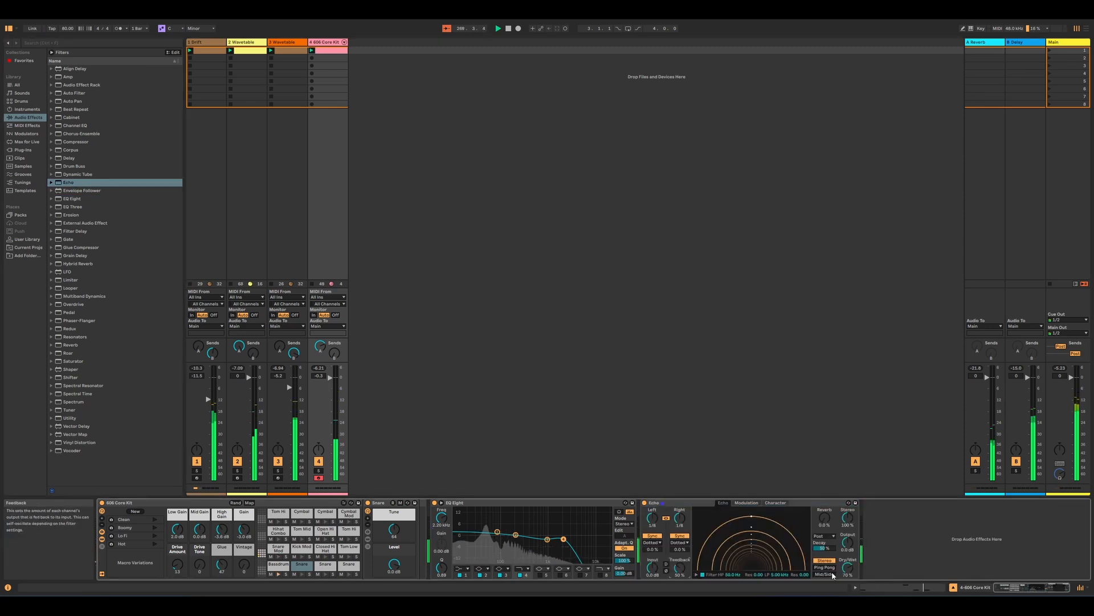
pyautogui.moveTo(848, 568); pyautogui.dragTo(847, 586)
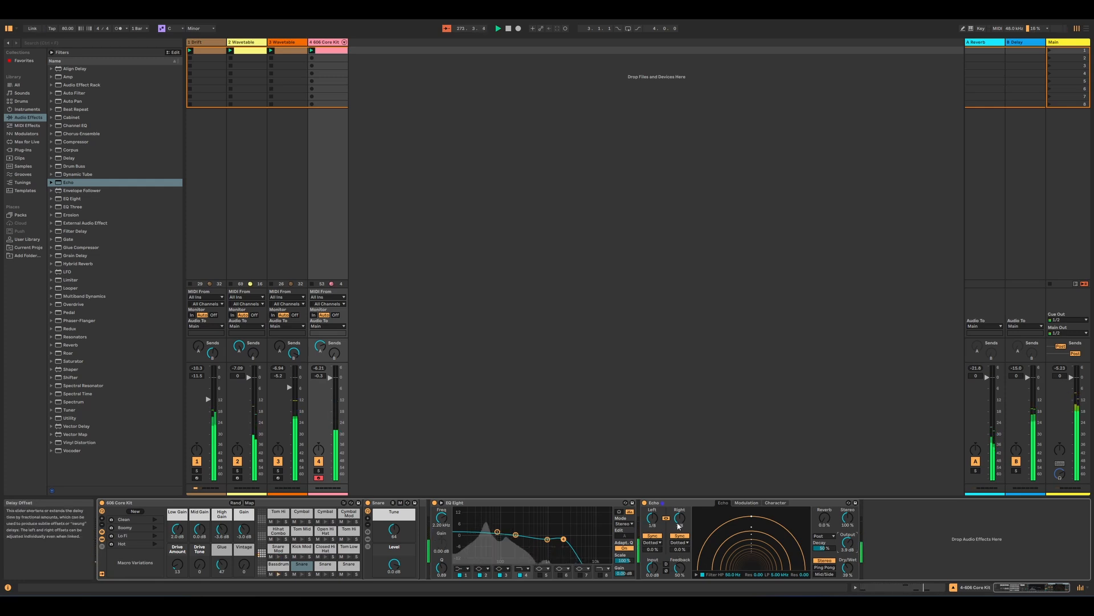
pyautogui.click(684, 543)
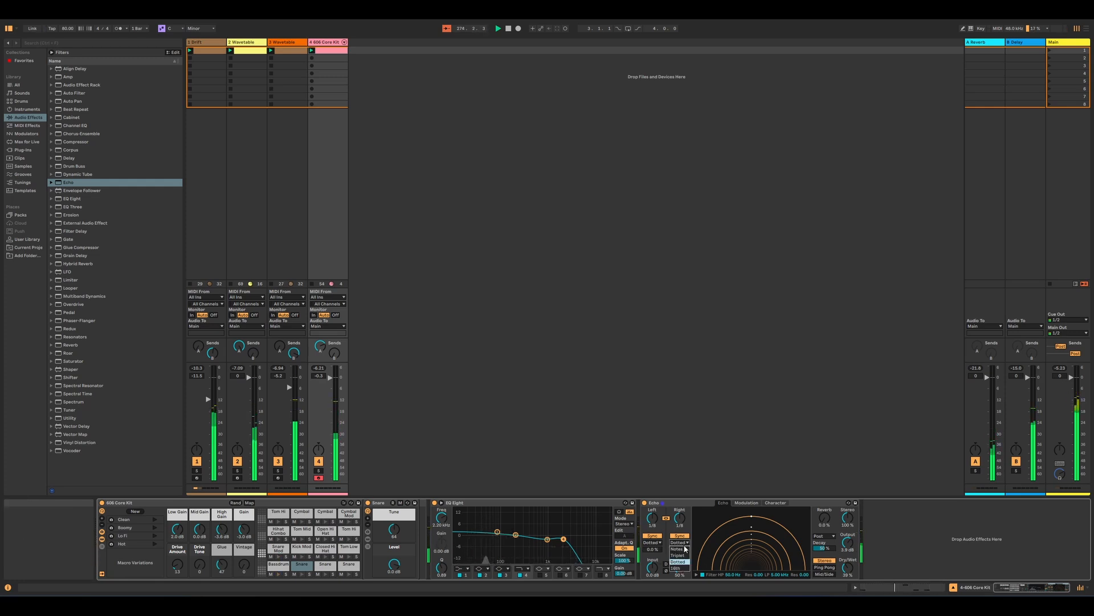
pyautogui.click(684, 548)
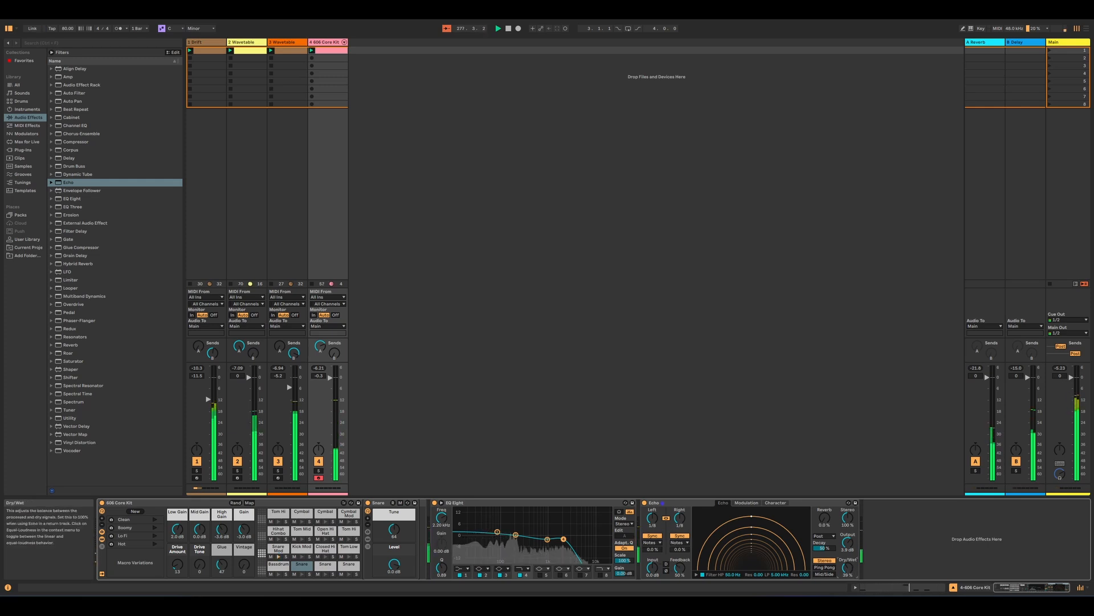
pyautogui.click(825, 567)
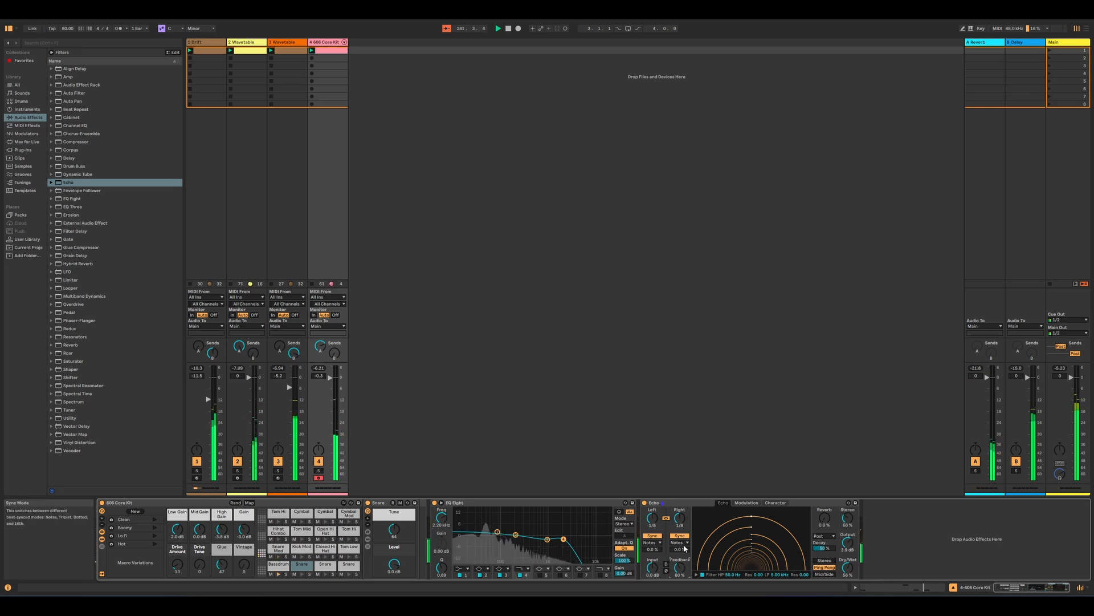
pyautogui.moveTo(680, 518); pyautogui.dragTo(679, 526)
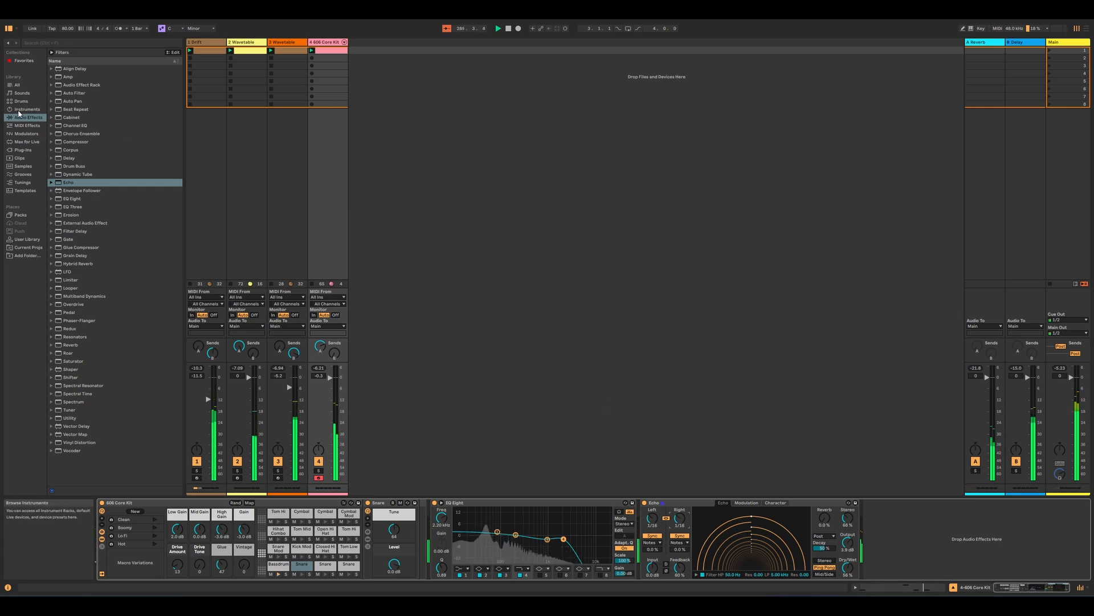
# Add Utility at the end of the drum chain with Bass Mono enabled, and raise Echo's feedback.
pyautogui.doubleClick(66, 420)
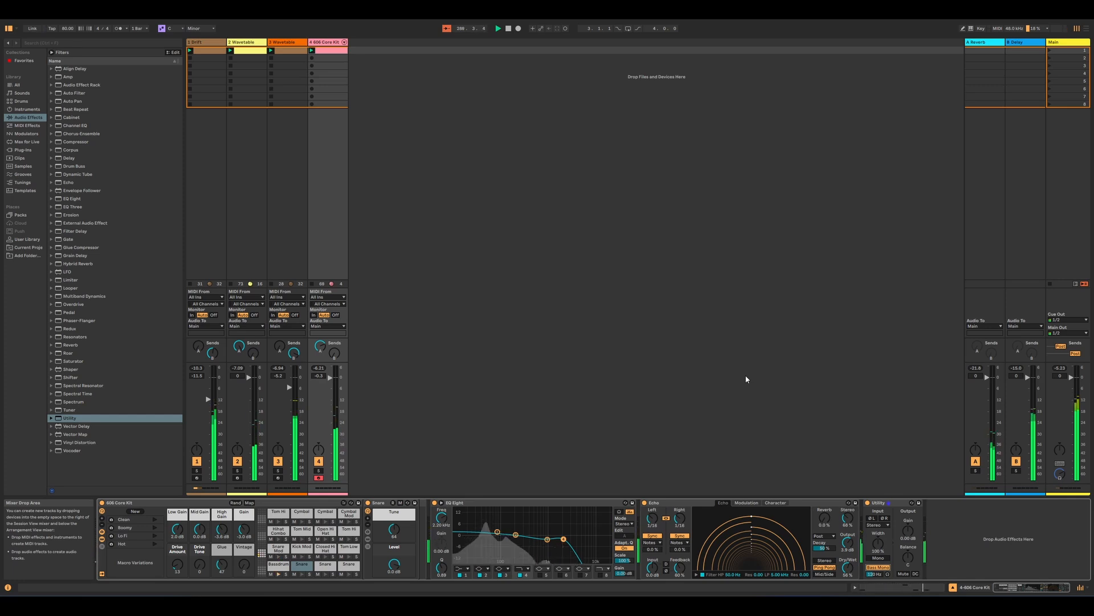
pyautogui.moveTo(680, 567); pyautogui.dragTo(680, 558)
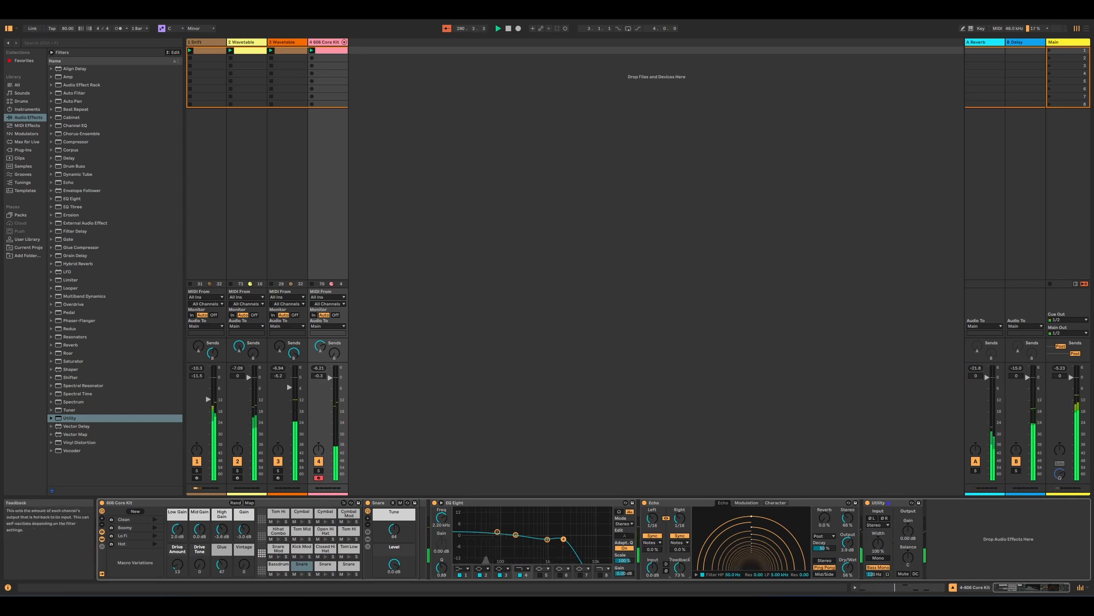